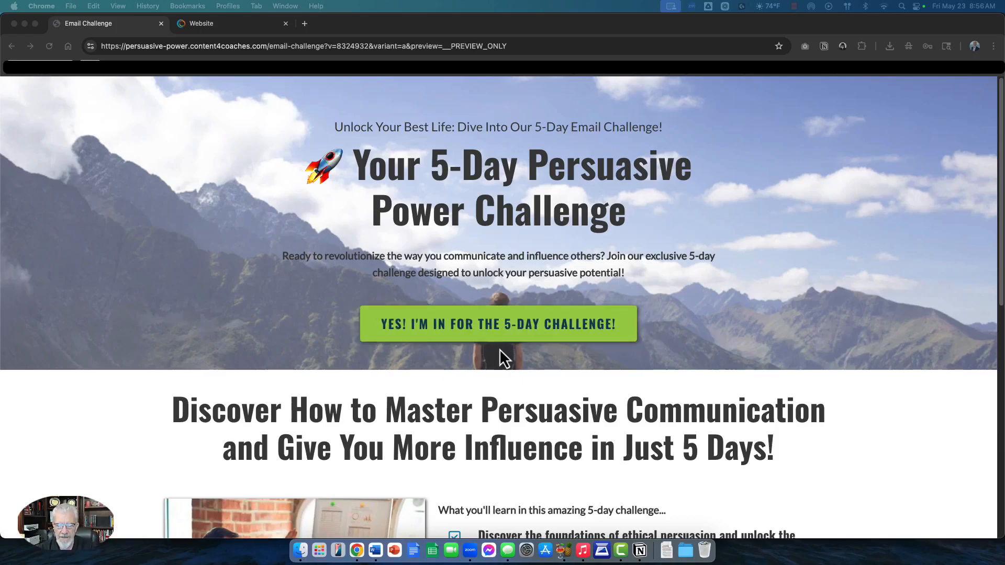
# Step: Scroll through the 5-Day Persuasive Power Challenge landing page to review it
pyautogui.scroll(-2, 525, 365)
pyautogui.scroll(-8, 525, 365)
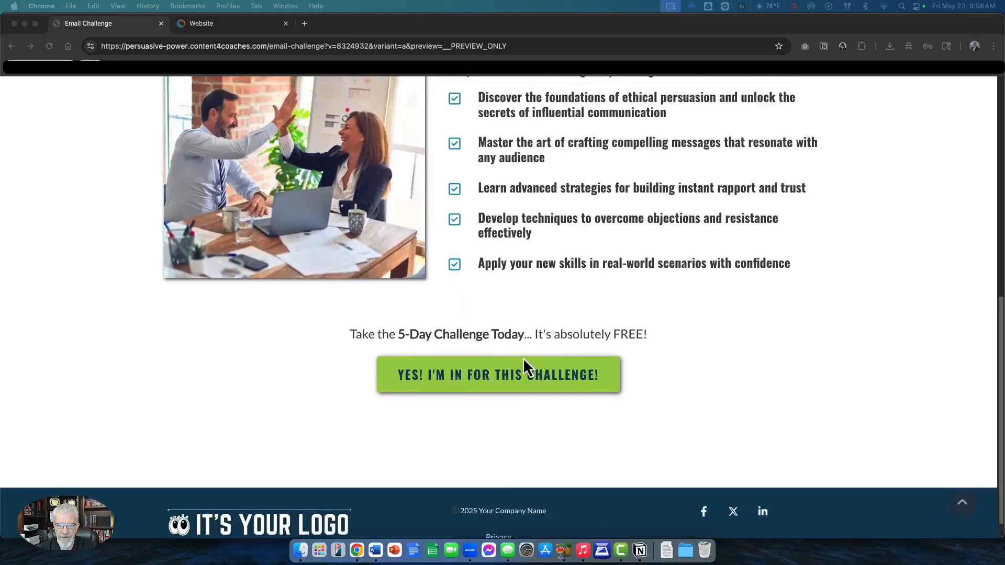
pyautogui.scroll(10, 524, 361)
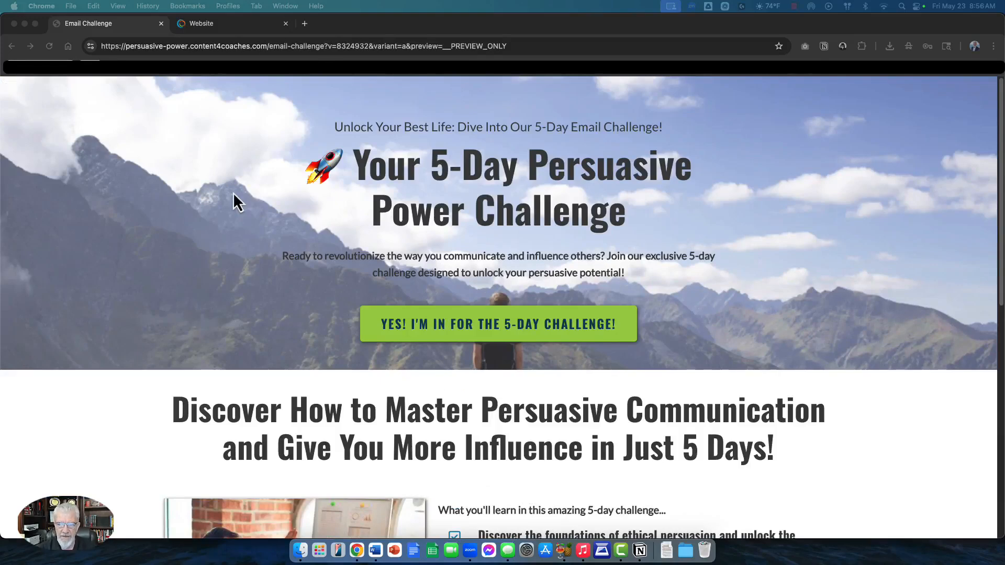
pyautogui.scroll(-1, 508, 227)
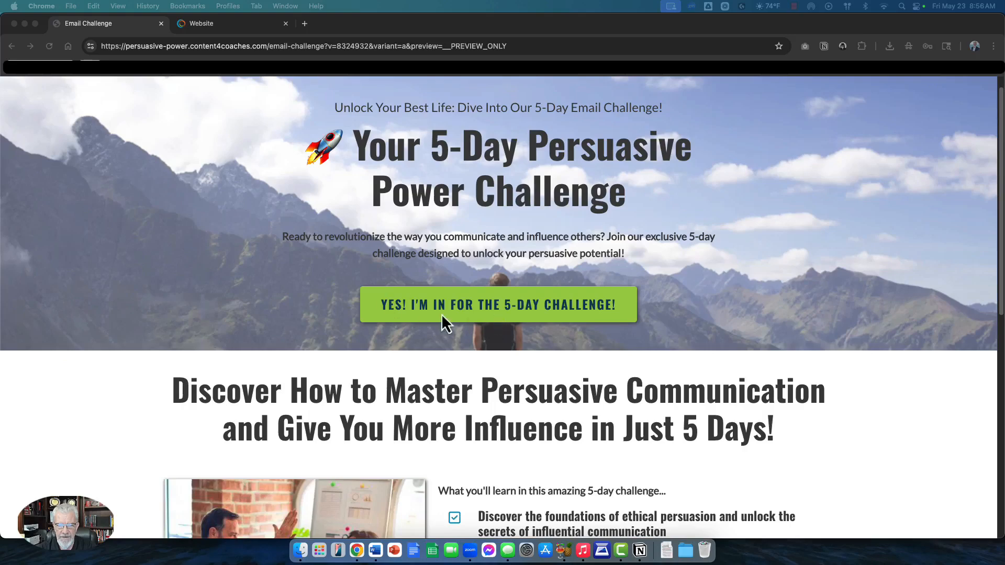
pyautogui.scroll(-10, 526, 296)
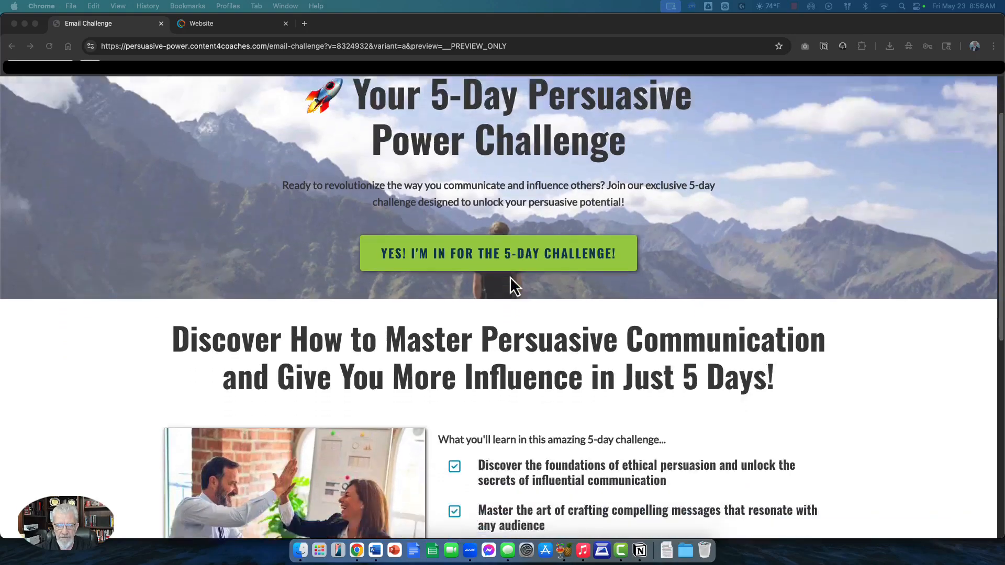
pyautogui.scroll(-1, 529, 220)
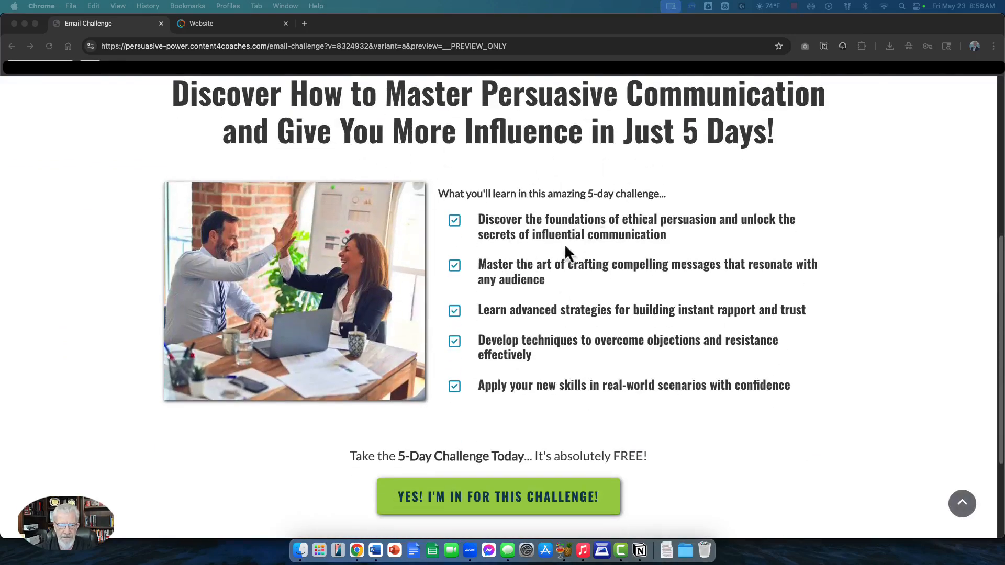
pyautogui.scroll(-8, 538, 236)
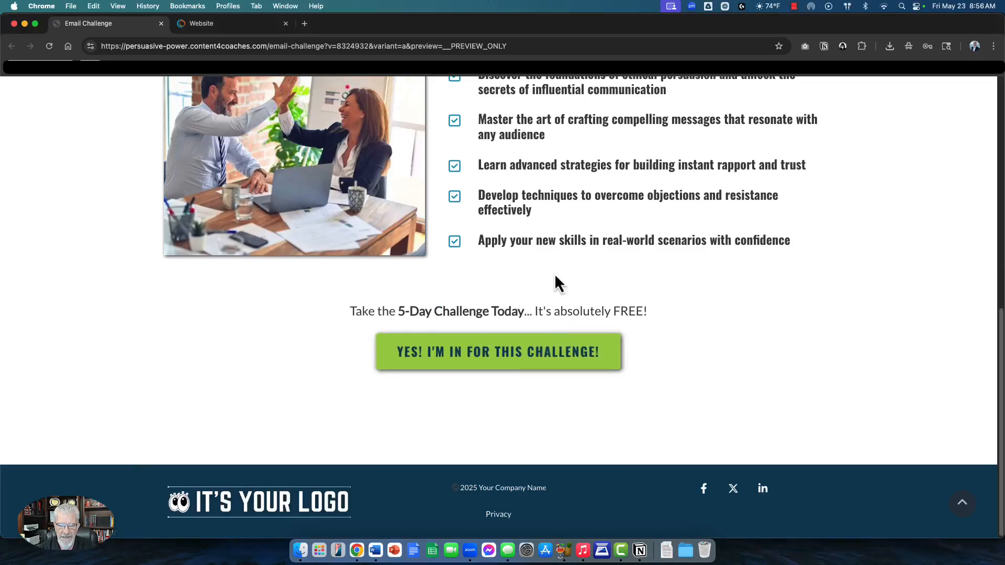
pyautogui.scroll(12, 539, 350)
pyautogui.scroll(3, 537, 338)
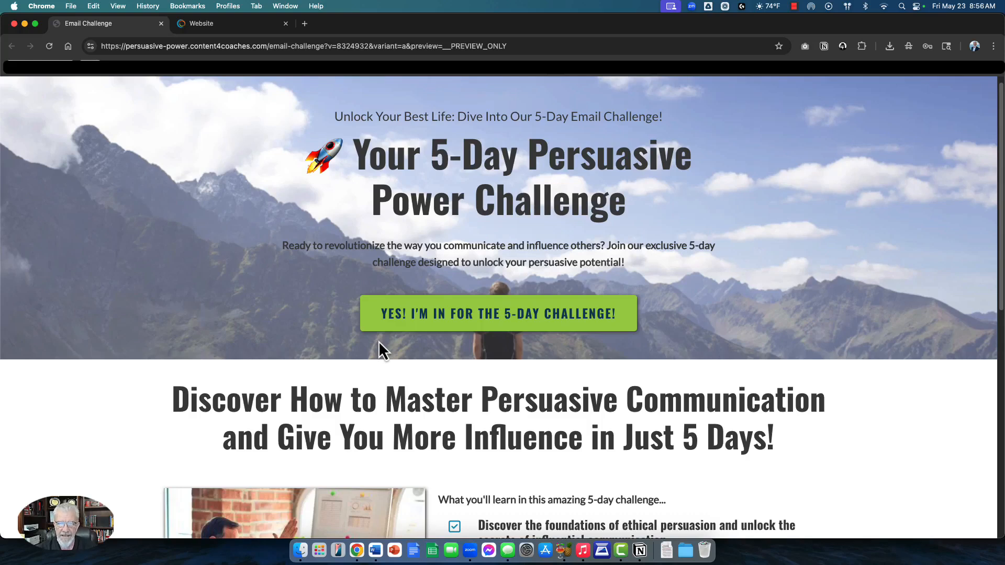
# Step: Join the 5-Day Challenge by entering a name and e-mail address in the signup popup
pyautogui.click(493, 322)
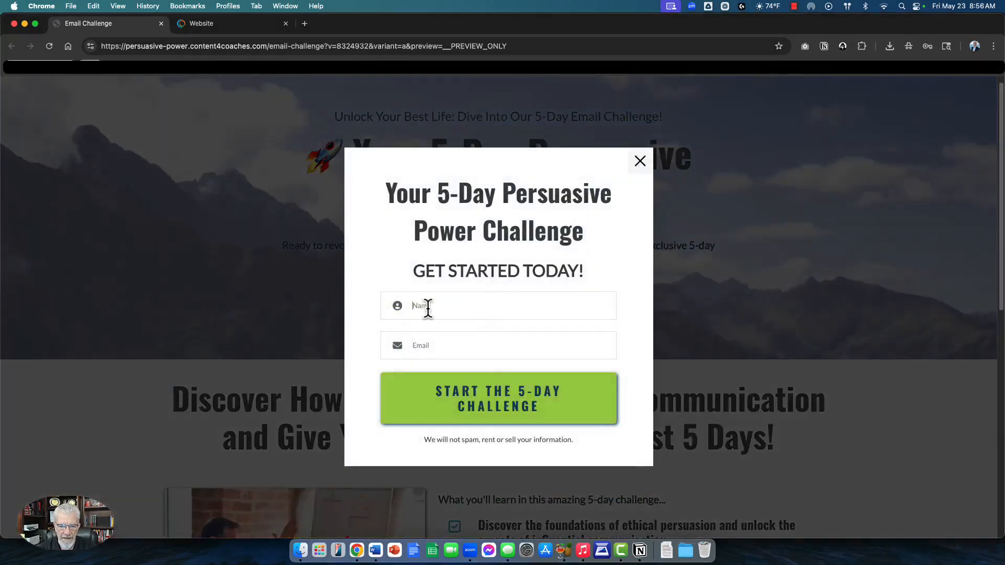
pyautogui.click(427, 309)
pyautogui.write('Stev')
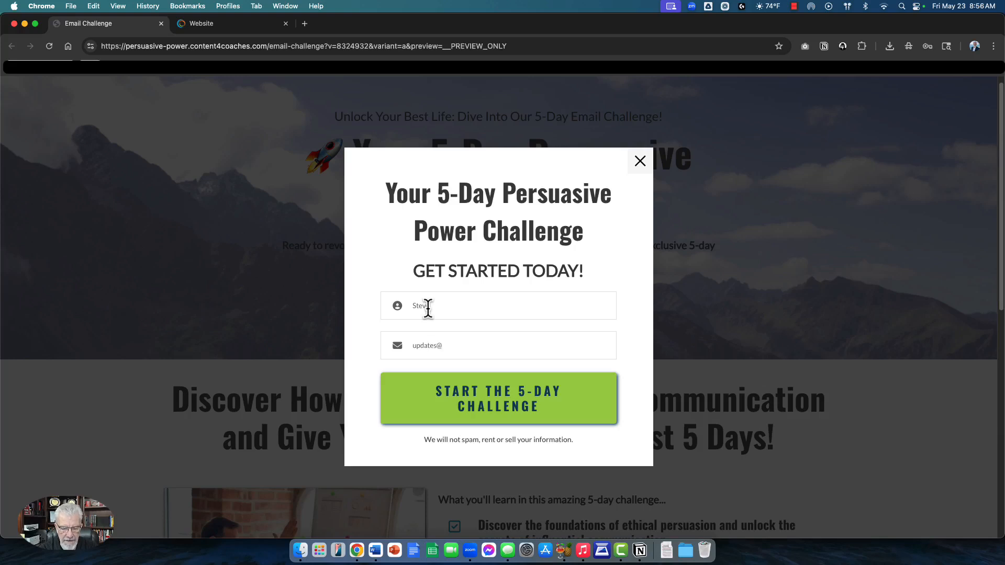
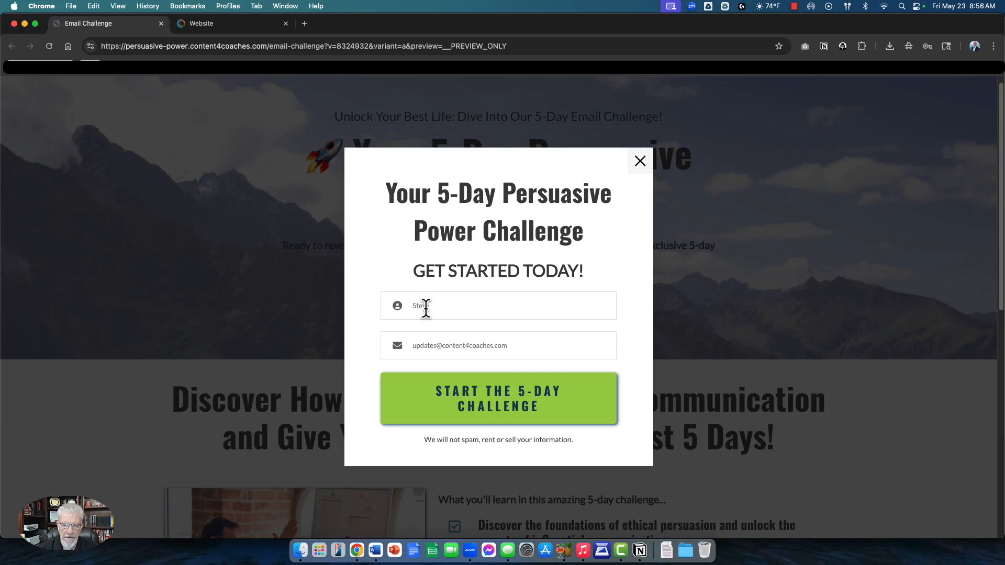
pyautogui.click(488, 395)
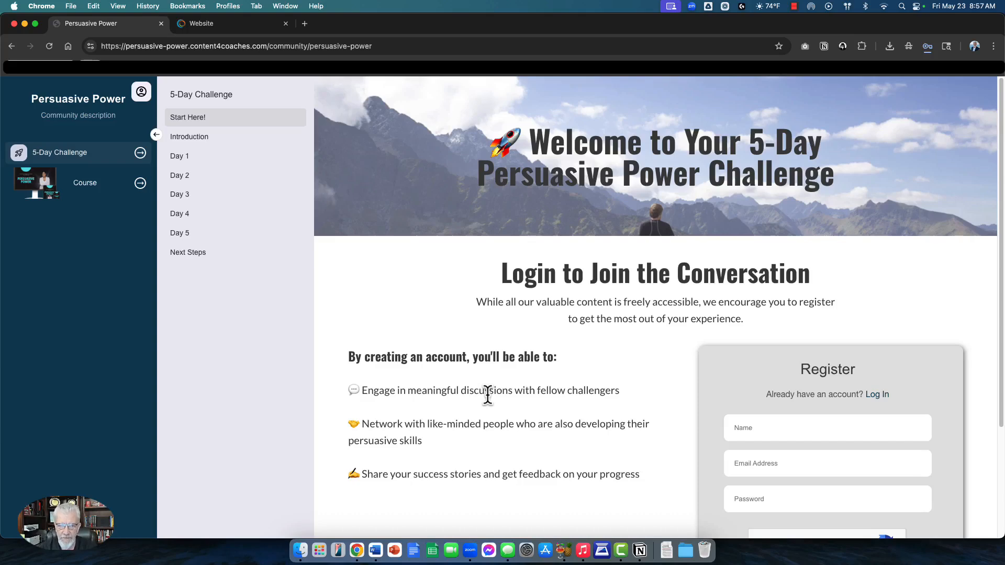
pyautogui.scroll(-5, 521, 311)
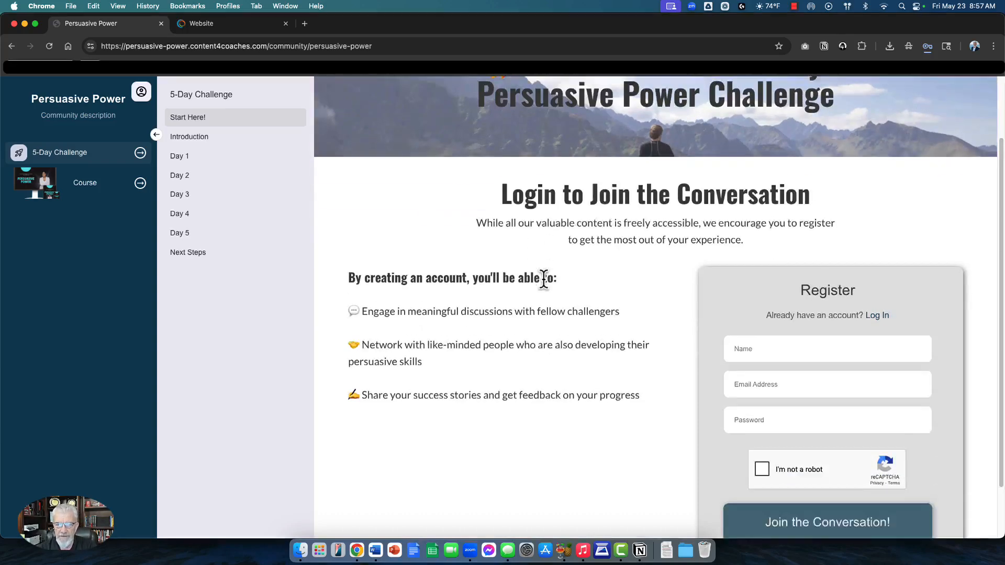
pyautogui.scroll(5, 544, 298)
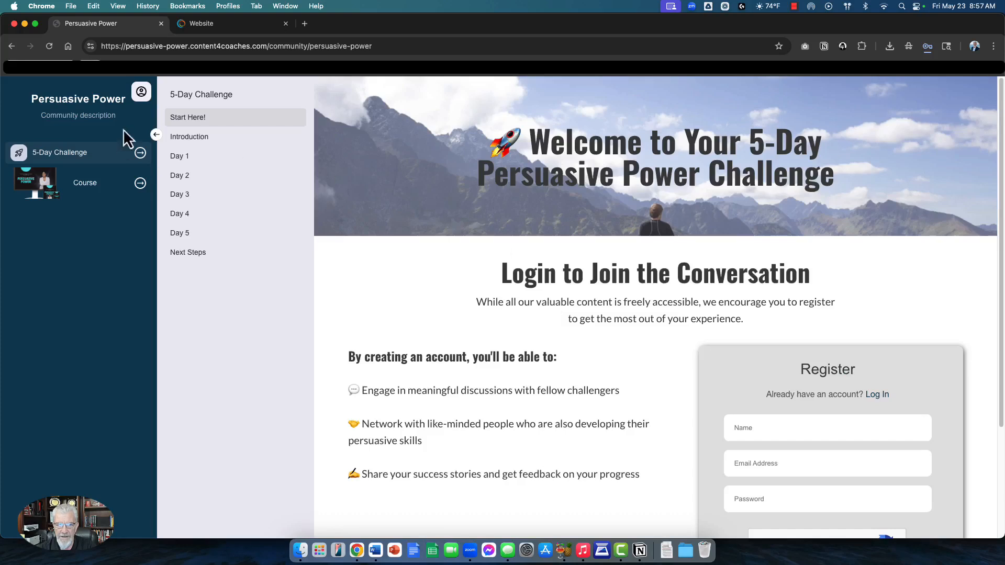
pyautogui.click(193, 122)
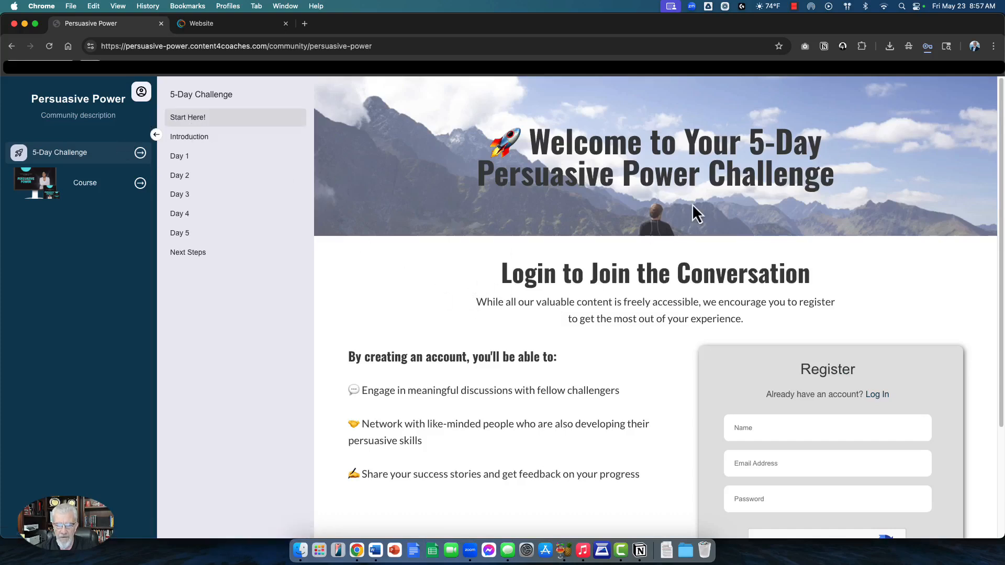
pyautogui.scroll(-3, 655, 324)
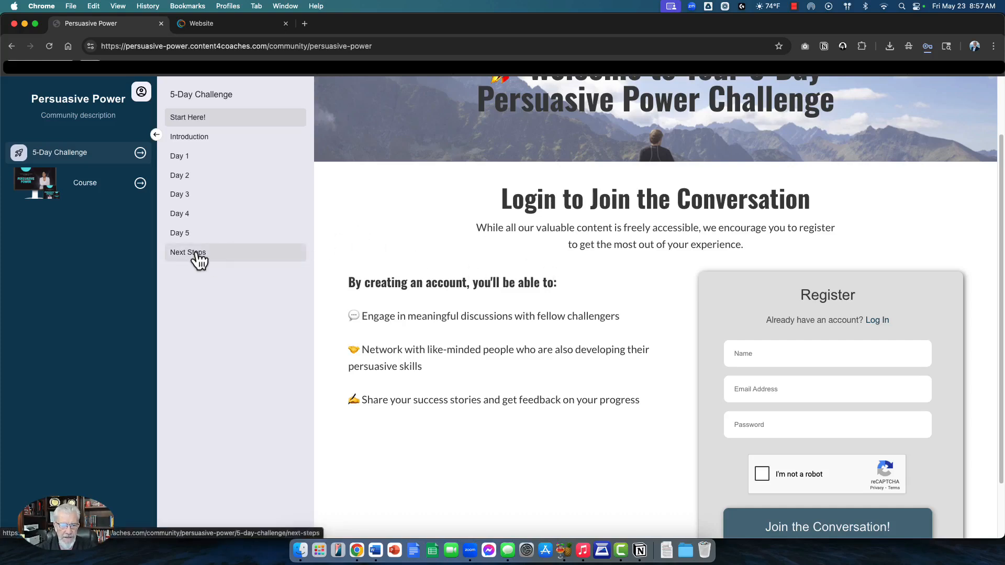
pyautogui.click(197, 162)
pyautogui.scroll(-15, 576, 251)
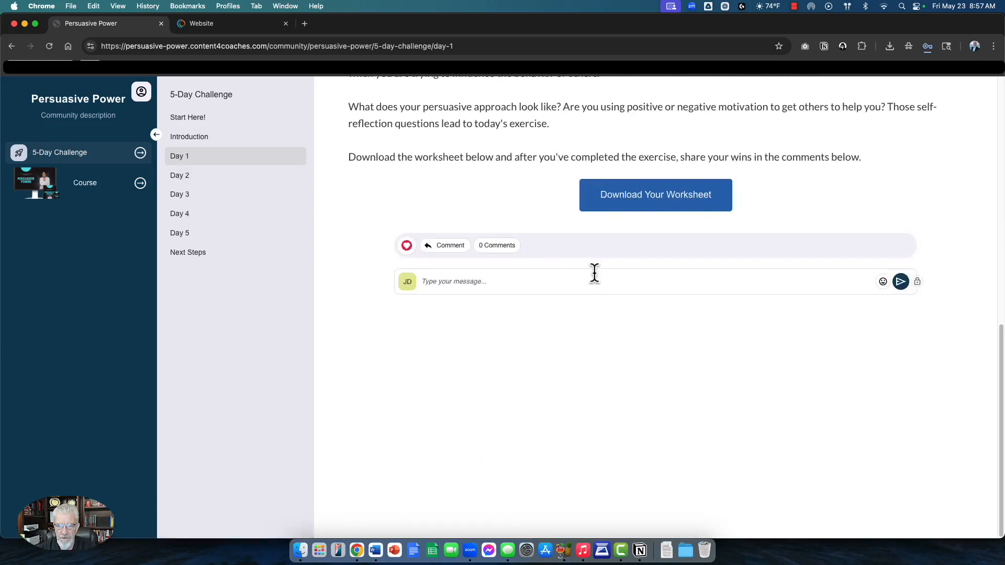
pyautogui.click(522, 279)
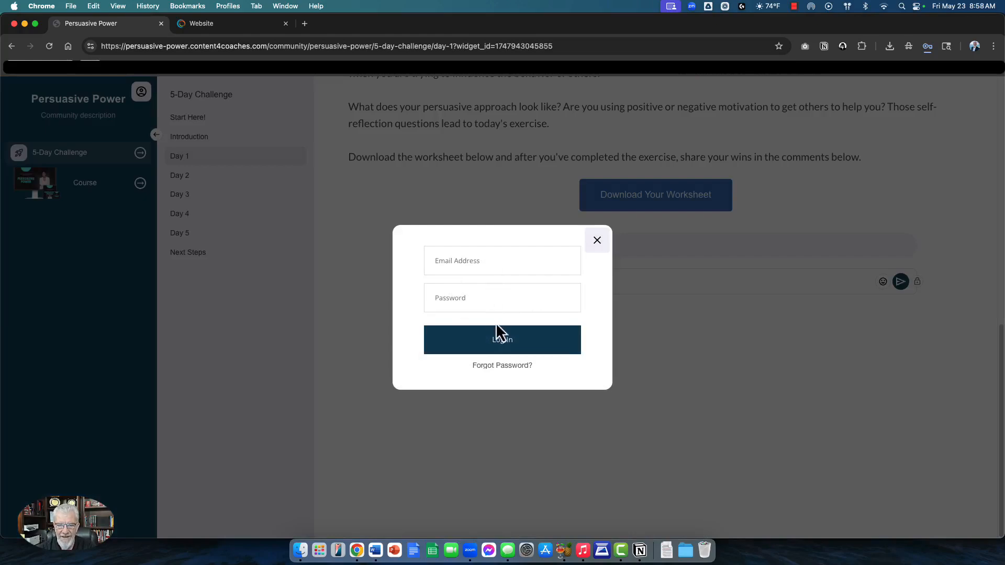
pyautogui.click(597, 244)
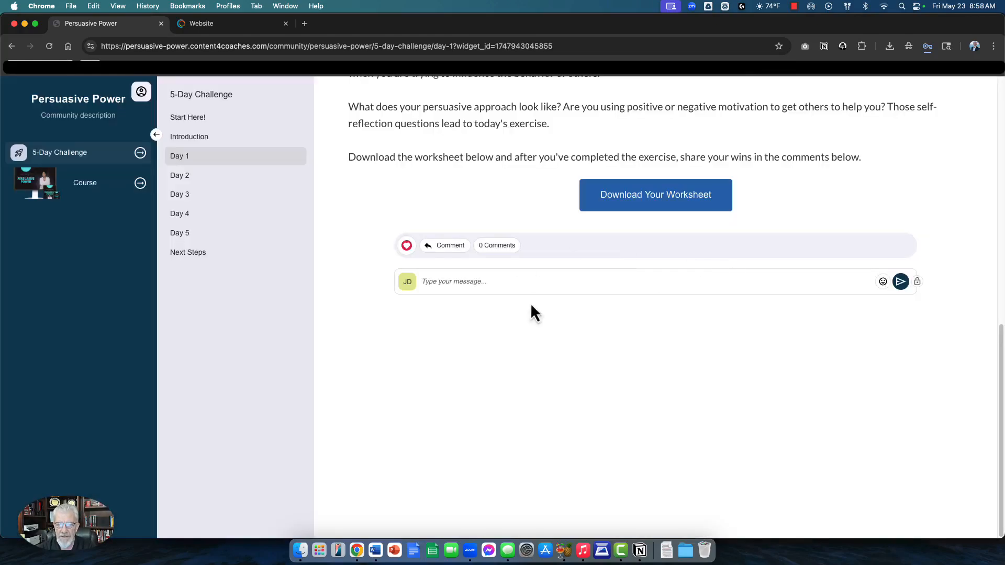
pyautogui.scroll(10, 531, 313)
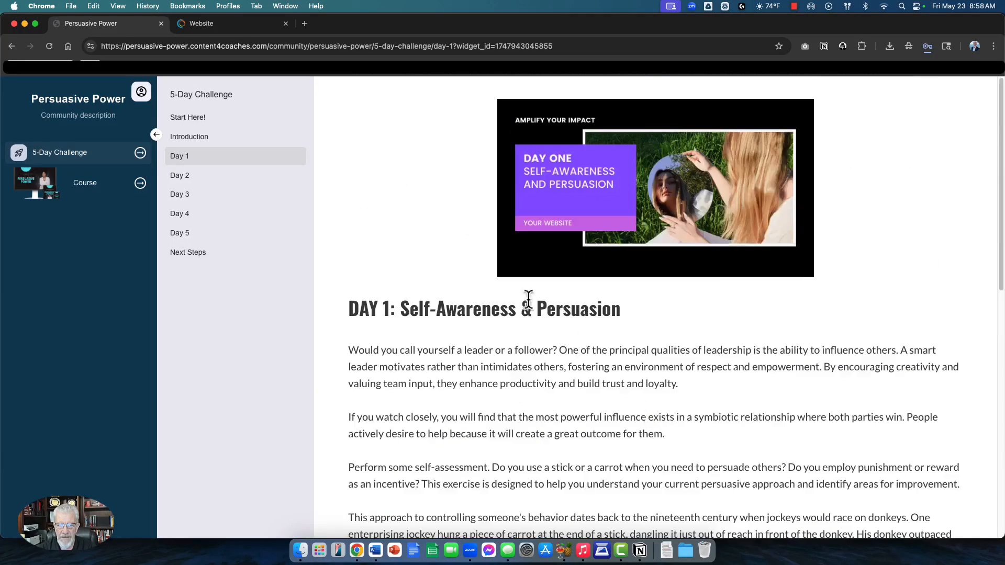
pyautogui.click(187, 124)
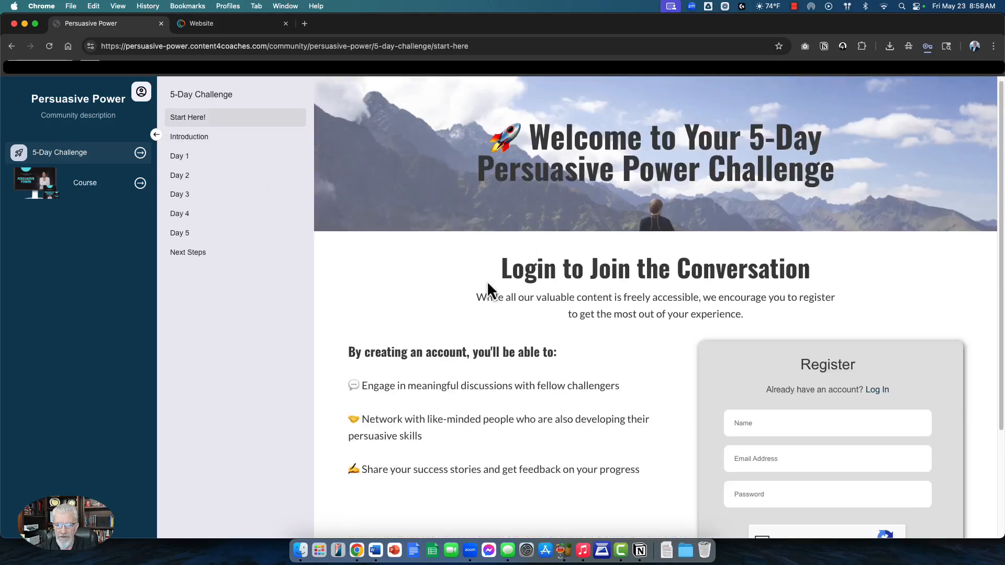
pyautogui.scroll(-2, 488, 288)
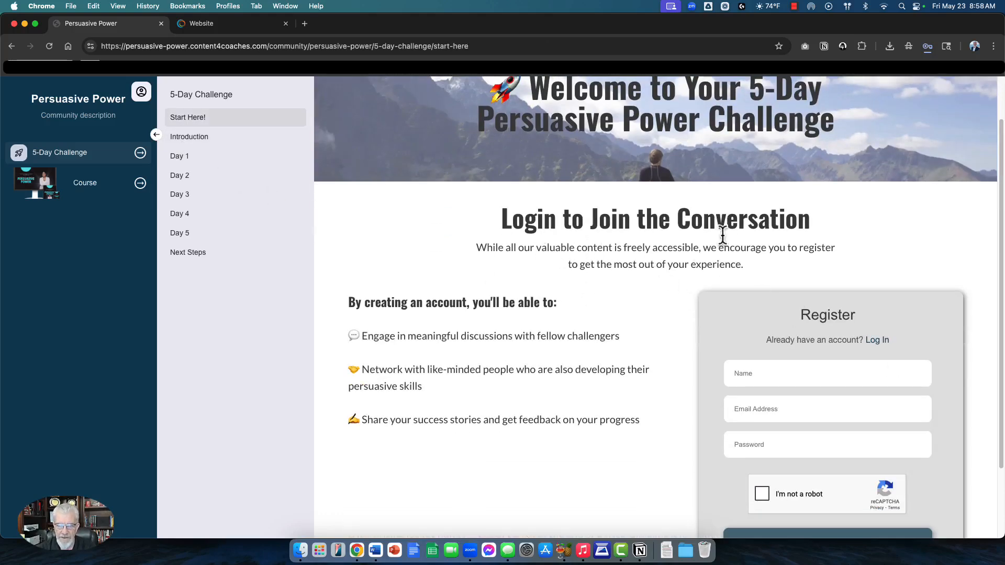
pyautogui.scroll(-2, 828, 375)
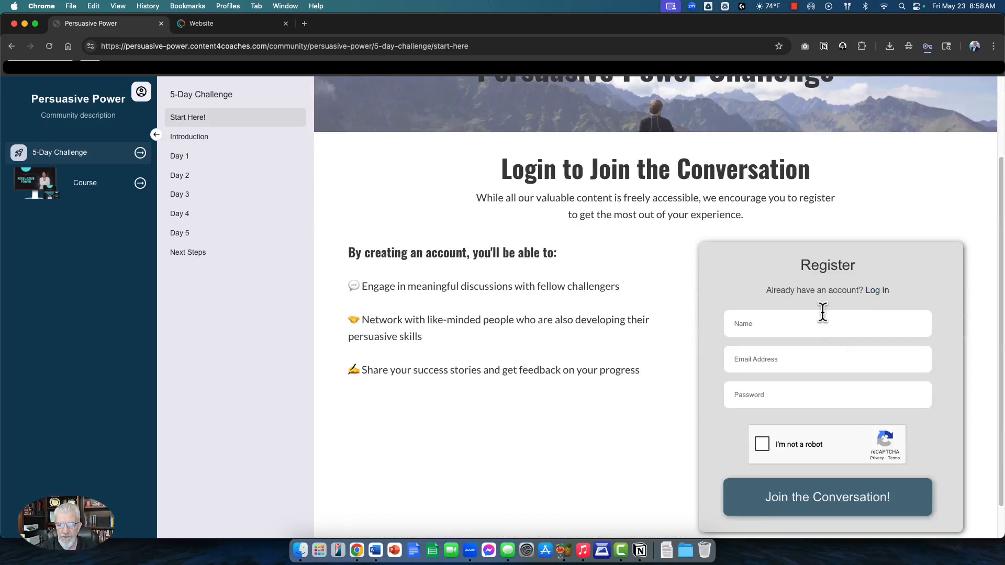
# Step: Look over the community's Register form and its heading
pyautogui.doubleClick(807, 265)
pyautogui.click(768, 284)
pyautogui.scroll(4, 867, 314)
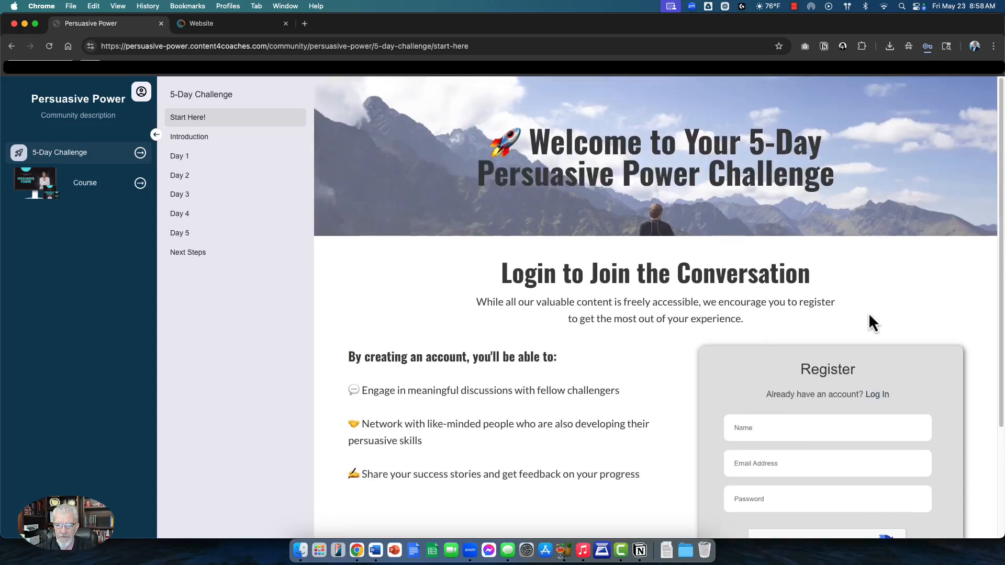
pyautogui.scroll(-2, 812, 322)
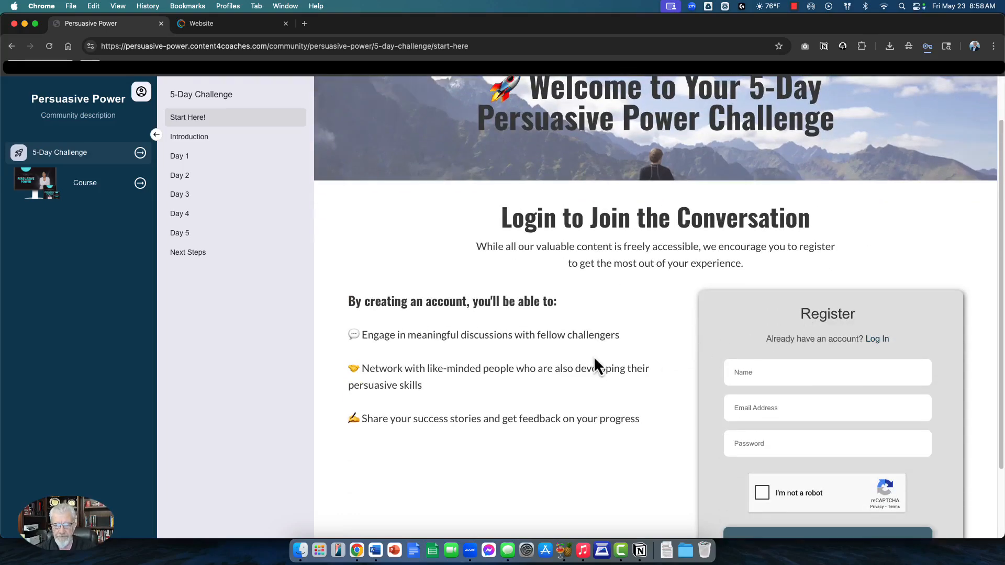
pyautogui.scroll(-3, 595, 359)
pyautogui.scroll(6, 597, 355)
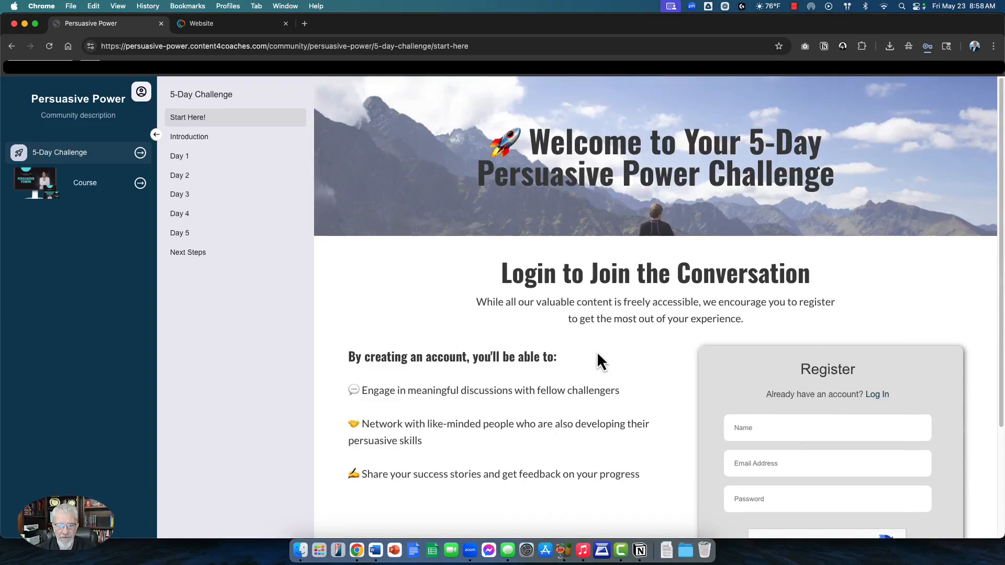
pyautogui.scroll(-2, 542, 319)
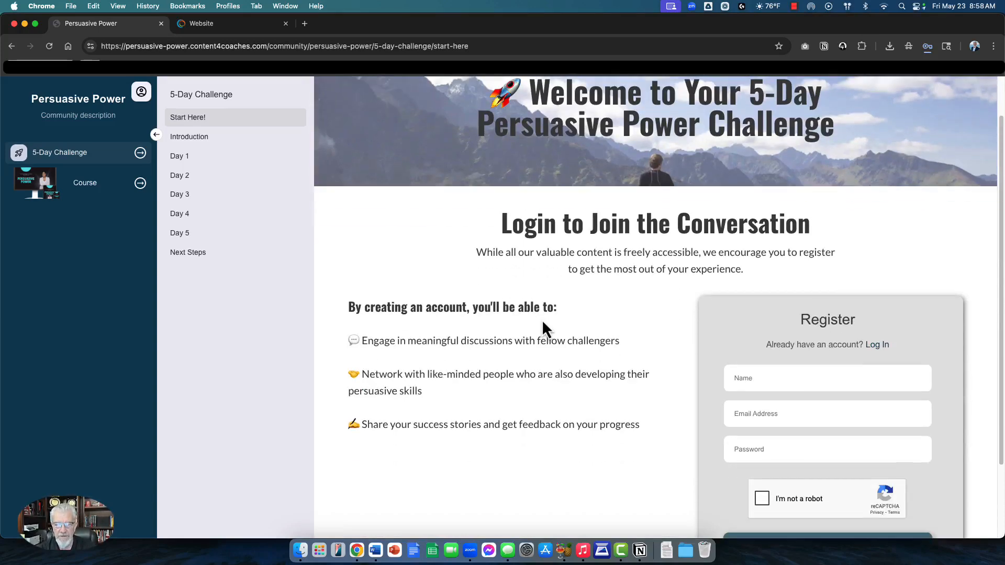
pyautogui.scroll(-4, 543, 322)
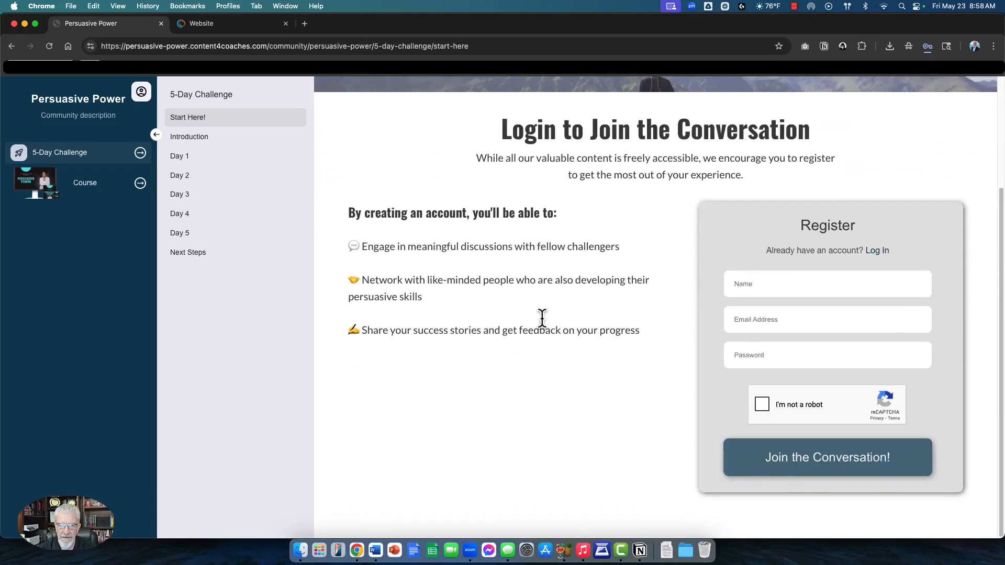
pyautogui.scroll(6, 542, 318)
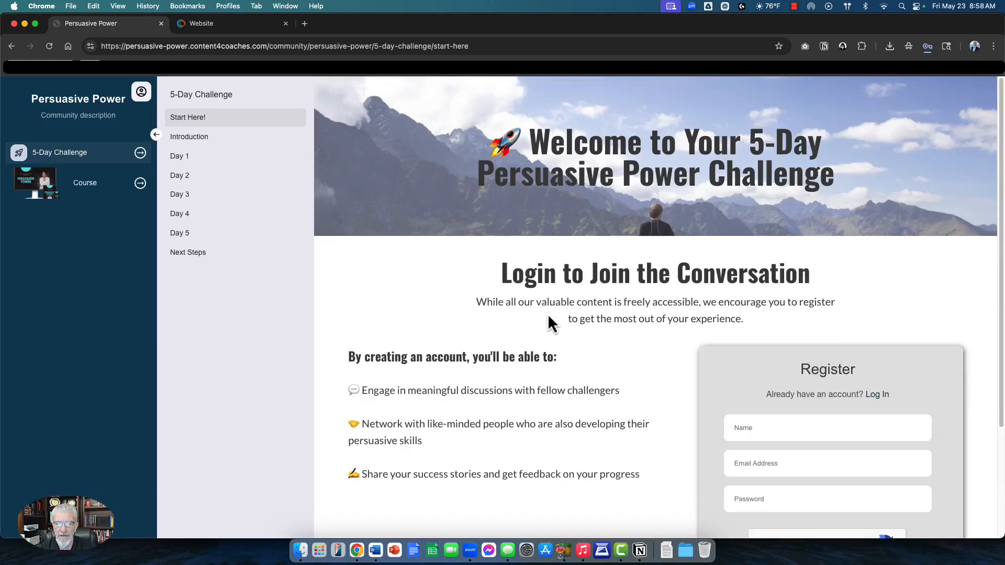
pyautogui.scroll(-6, 548, 317)
pyautogui.scroll(6, 550, 325)
pyautogui.scroll(-6, 673, 354)
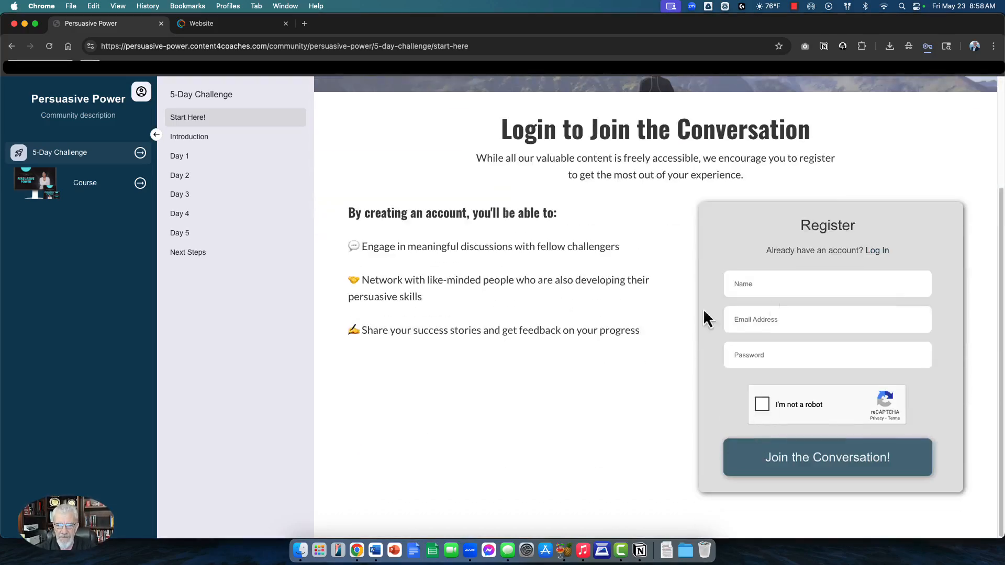
pyautogui.scroll(6, 546, 341)
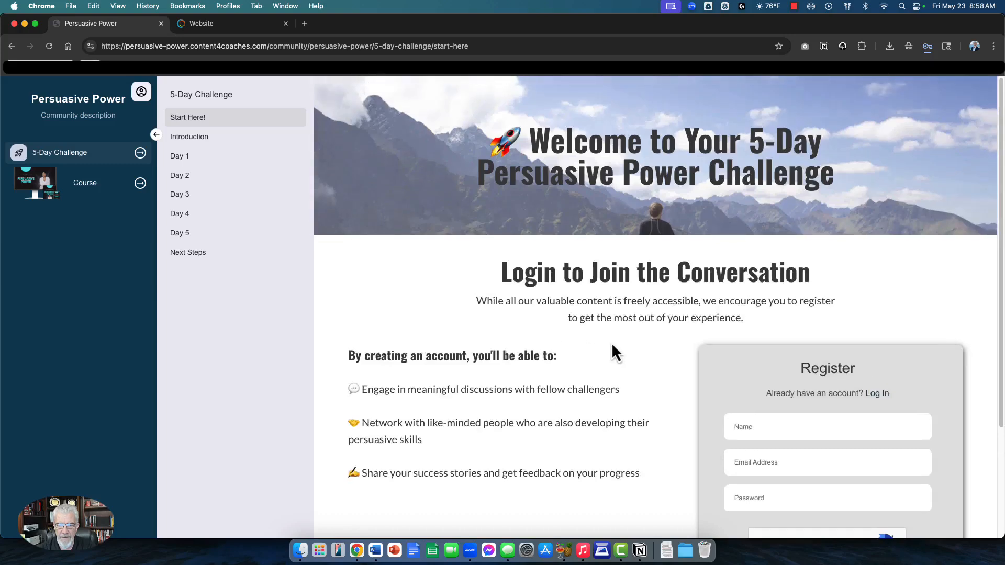
pyautogui.scroll(-6, 612, 342)
# Step: Enter a name, e-mail and password, then tick 'I'm not a robot'
pyautogui.click(783, 293)
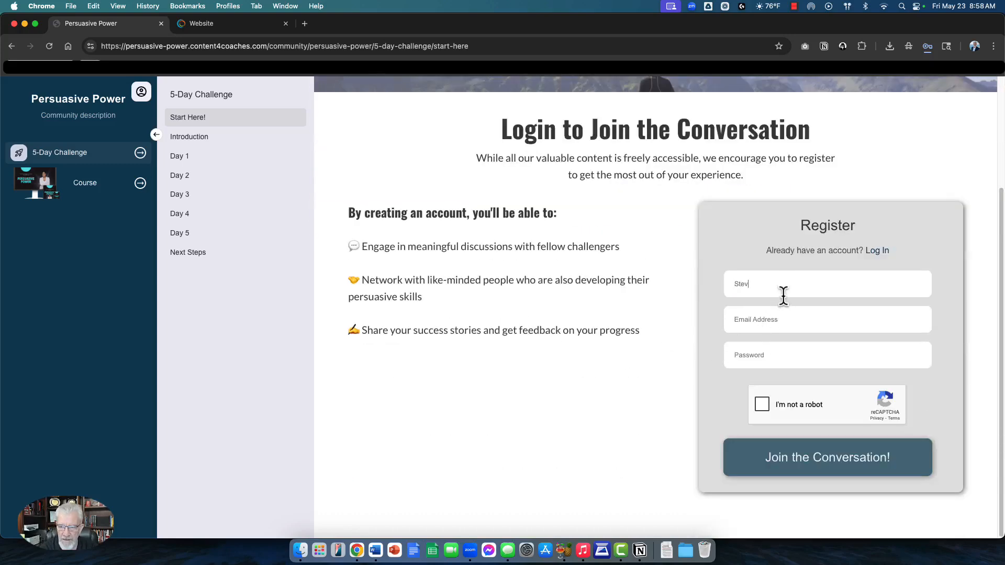
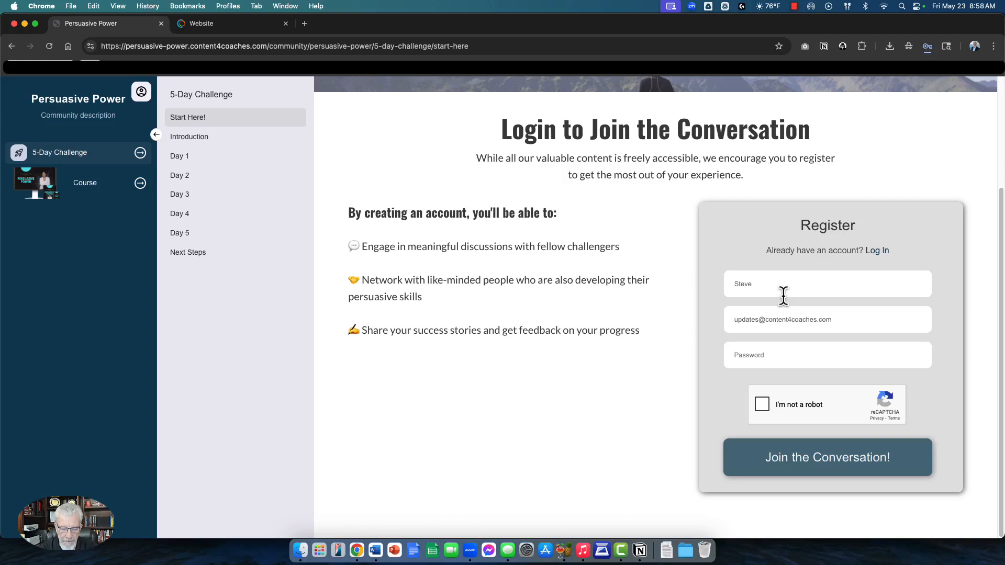
pyautogui.press('Tab')
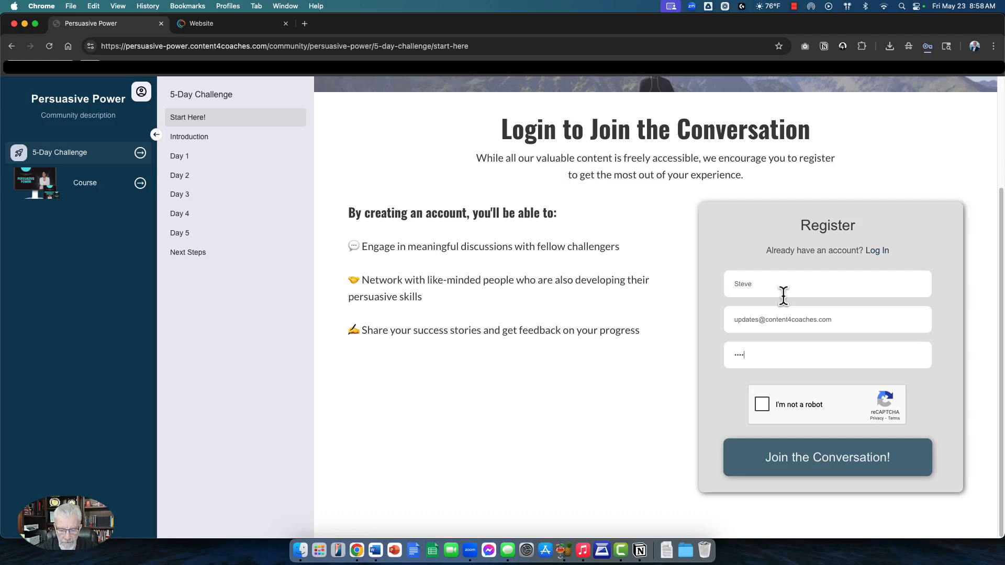
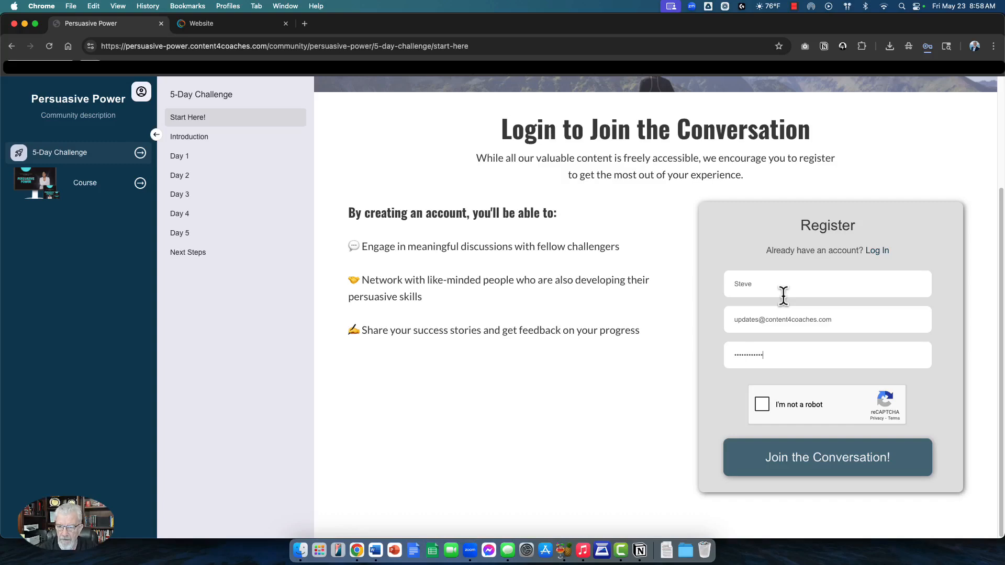
pyautogui.click(755, 404)
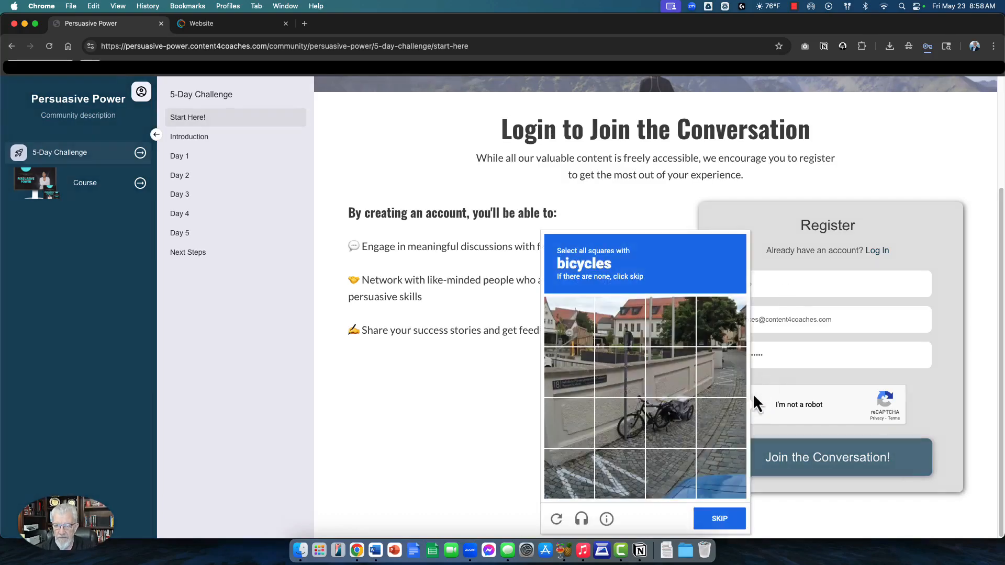
# Step: Pass the bicycle and motorcycle reCAPTCHA grids and submit via Join the Conversation!
pyautogui.click(631, 414)
pyautogui.click(673, 416)
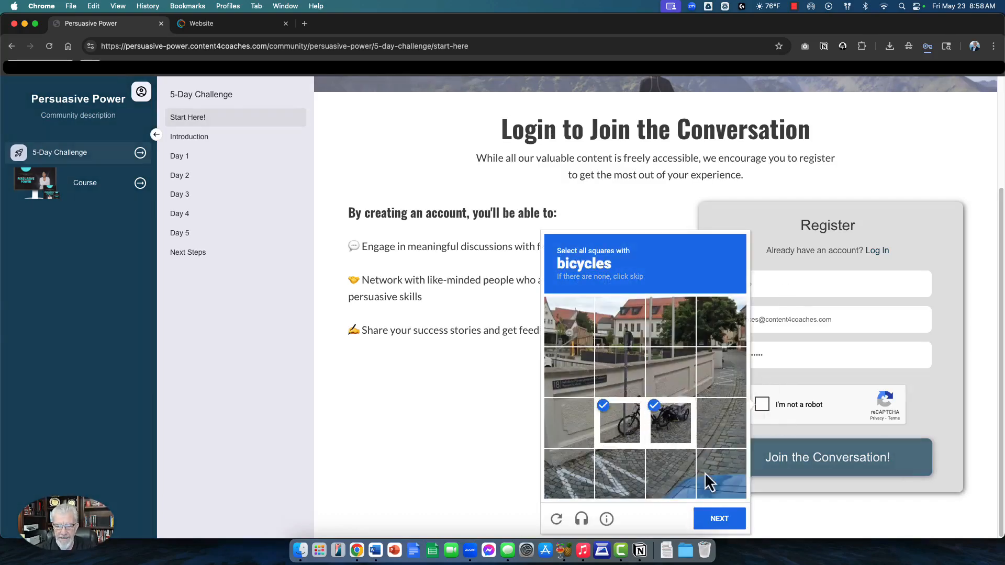
pyautogui.click(719, 519)
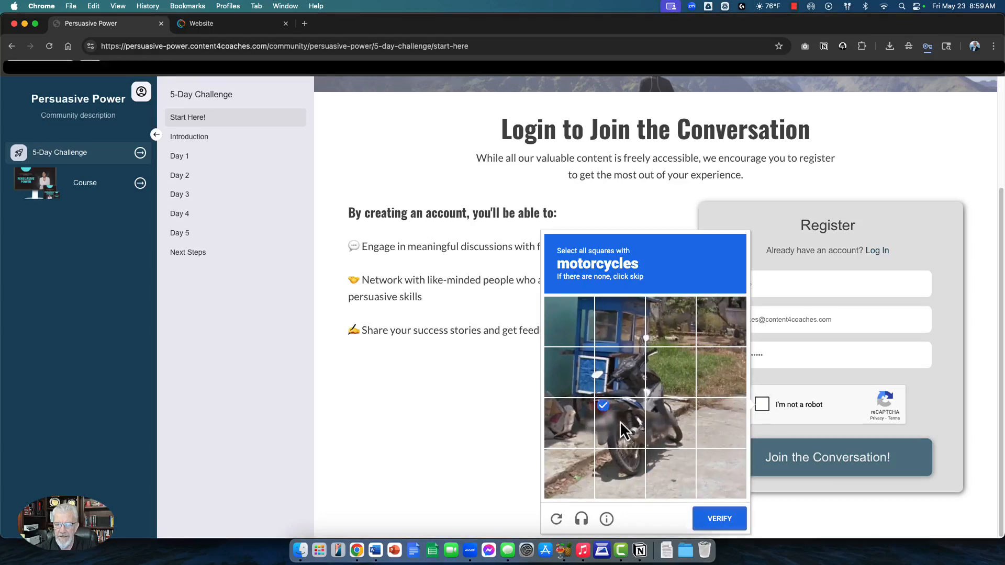
pyautogui.click(662, 381)
pyautogui.click(630, 370)
pyautogui.click(619, 464)
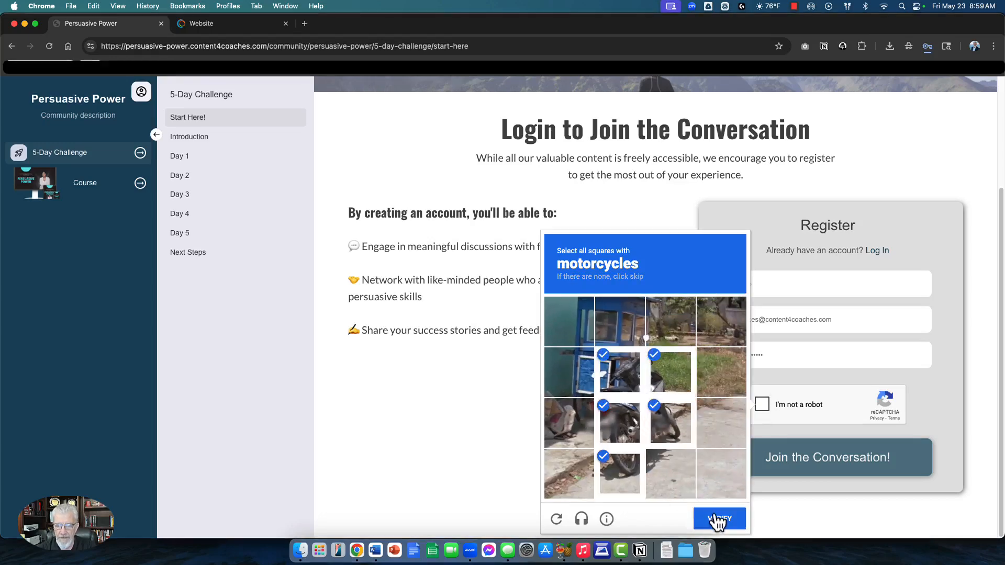
pyautogui.click(717, 519)
pyautogui.click(744, 442)
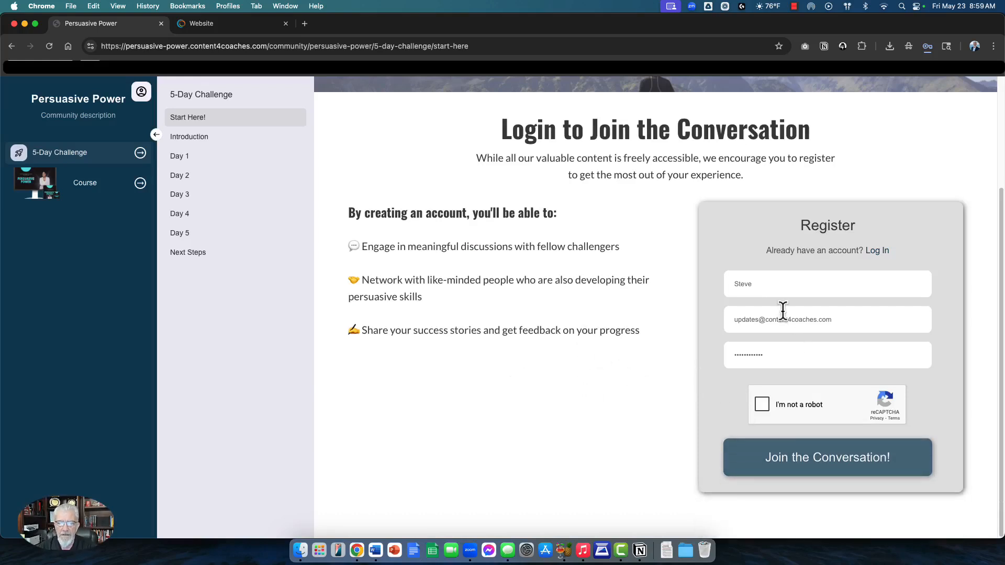
# Step: Open the Introduction lesson, dismiss Chrome's save-password popup, and read through it
pyautogui.click(196, 137)
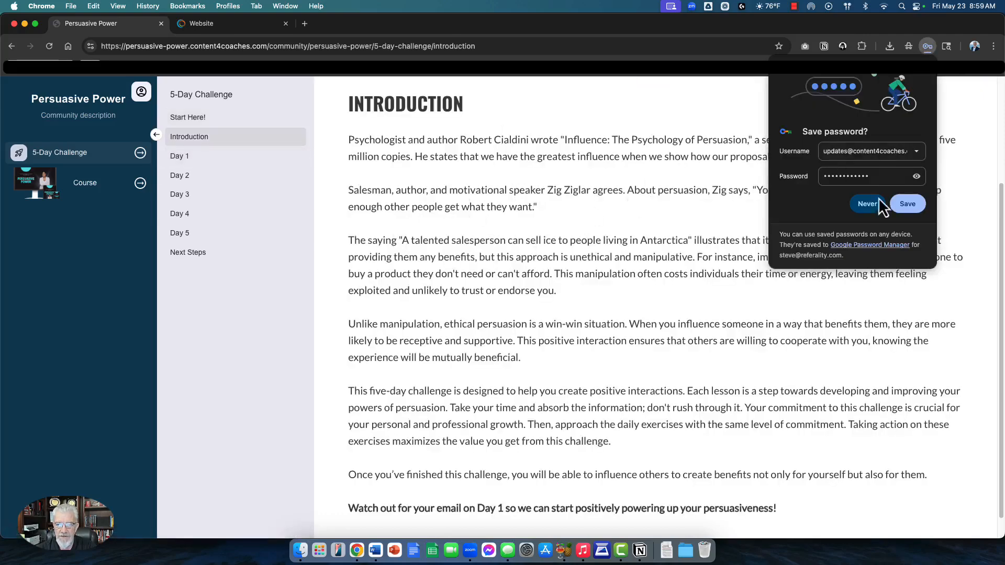
pyautogui.click(921, 73)
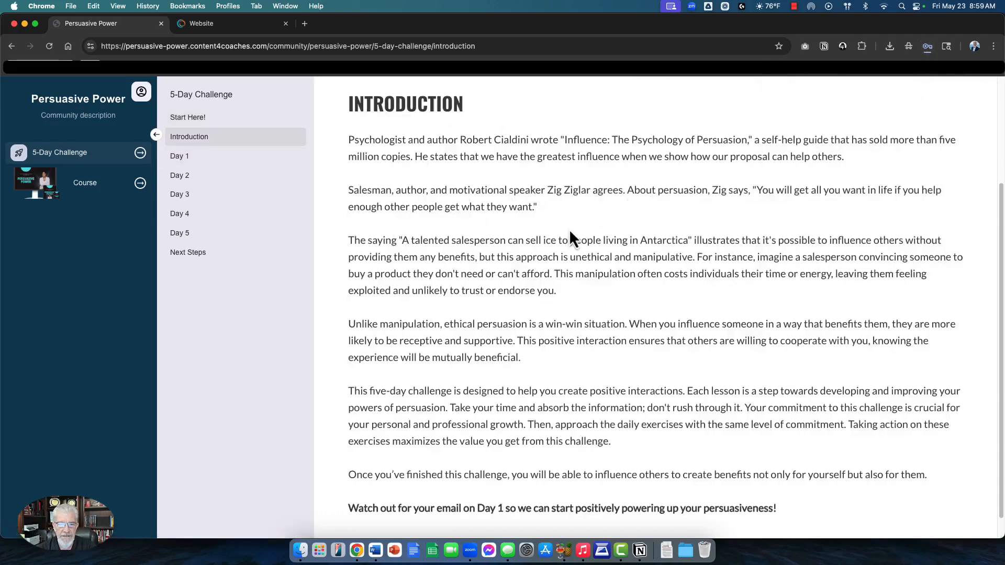
pyautogui.scroll(3, 570, 236)
pyautogui.scroll(-3, 563, 243)
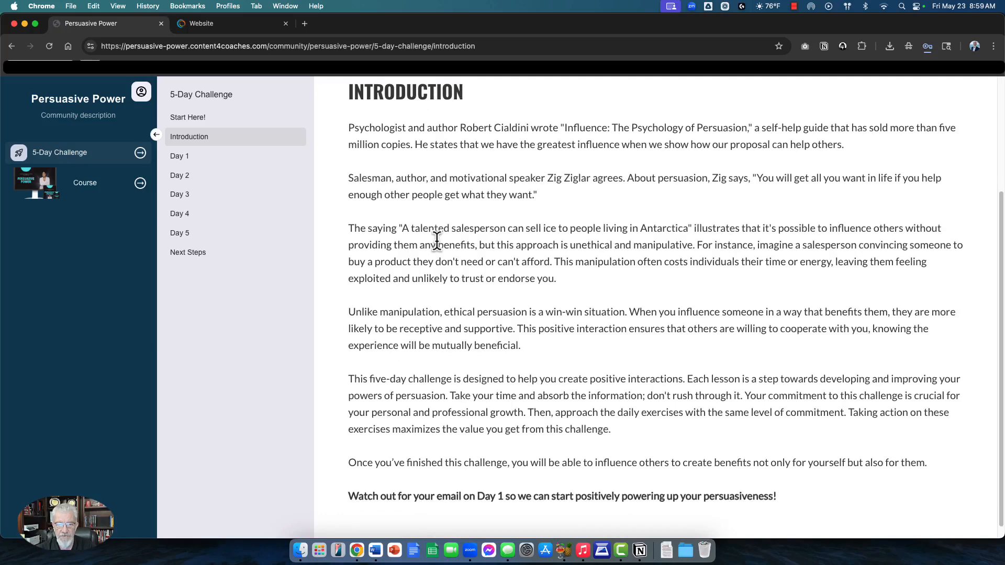
pyautogui.scroll(-1, 434, 241)
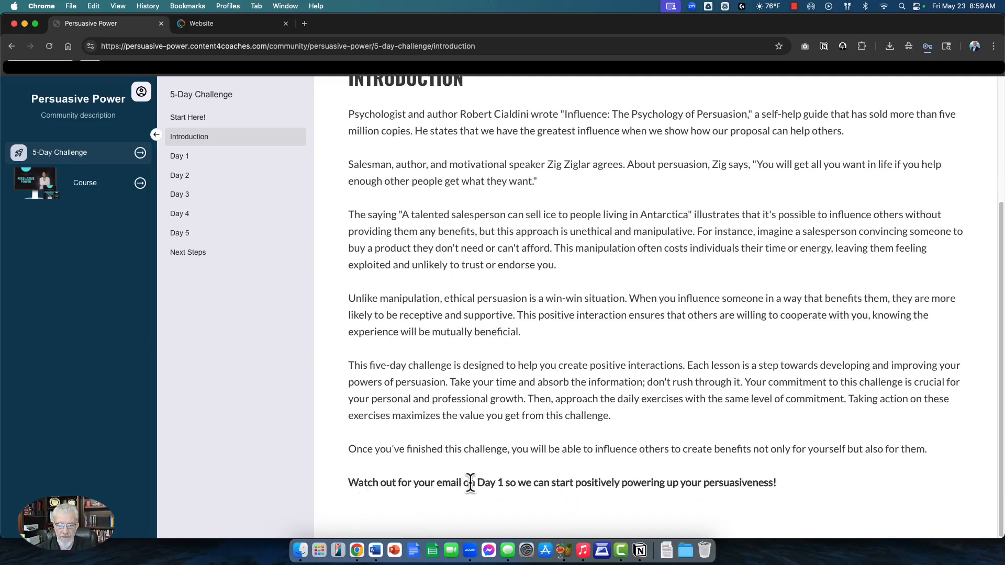
pyautogui.scroll(4, 524, 293)
pyautogui.scroll(-4, 528, 367)
pyautogui.scroll(4, 593, 358)
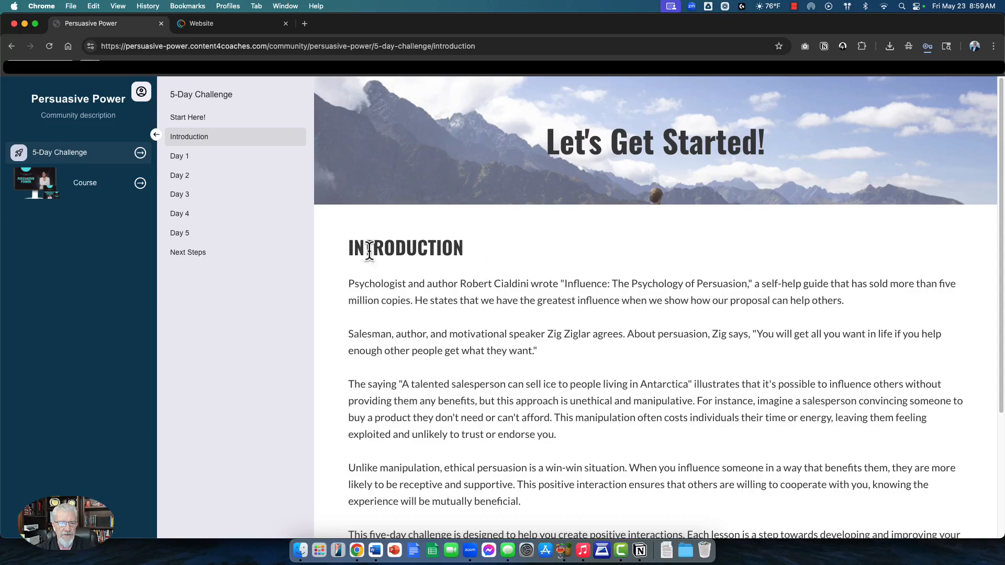
pyautogui.moveTo(195, 158); pyautogui.dragTo(229, 166)
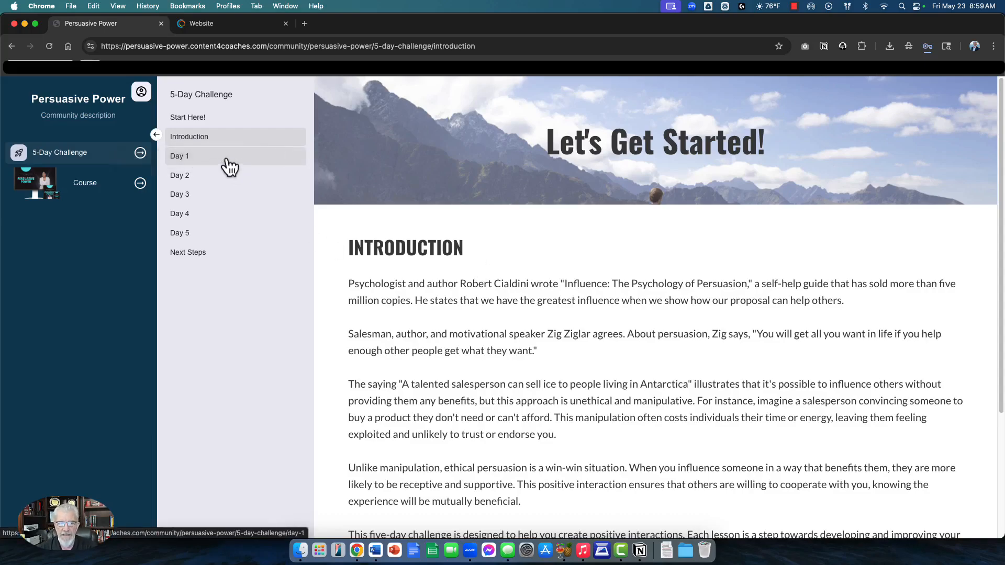
# Step: View the Day 1 lesson's Day One Exercise worksheet PDF, then go back to the lesson
pyautogui.scroll(-2, 708, 270)
pyautogui.scroll(3, 708, 270)
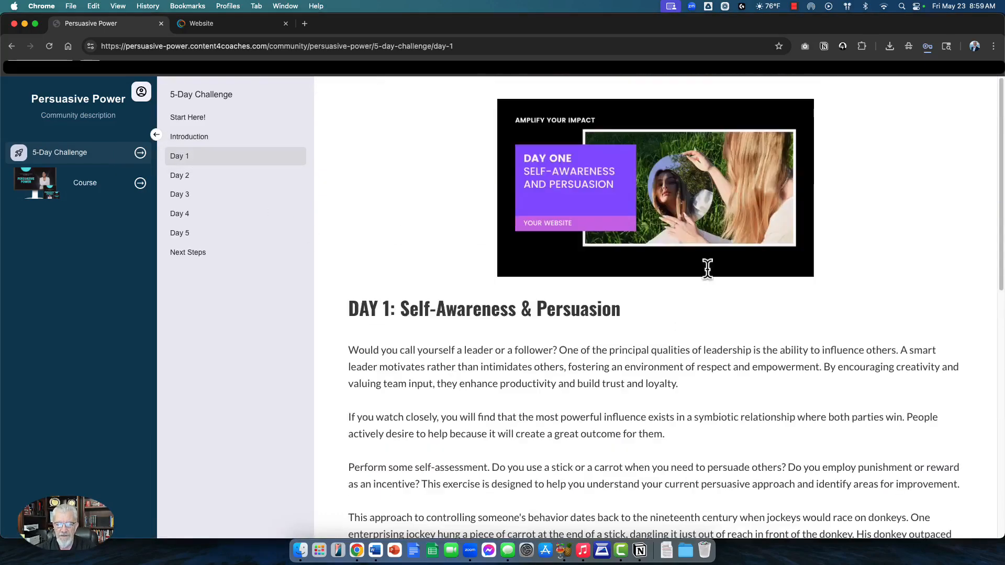
pyautogui.scroll(-10, 707, 271)
pyautogui.scroll(8, 707, 271)
pyautogui.scroll(3, 579, 218)
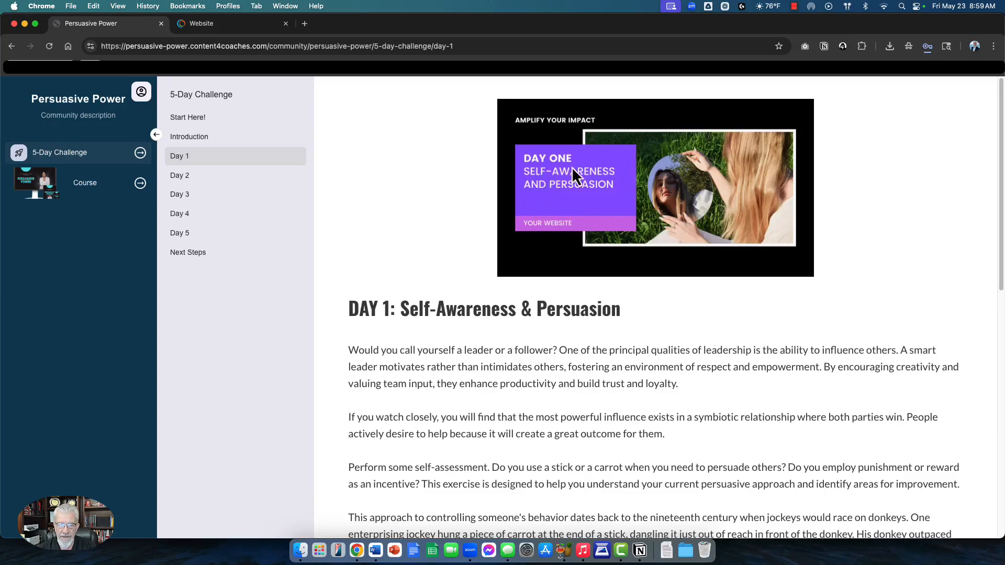
pyautogui.scroll(-5, 586, 190)
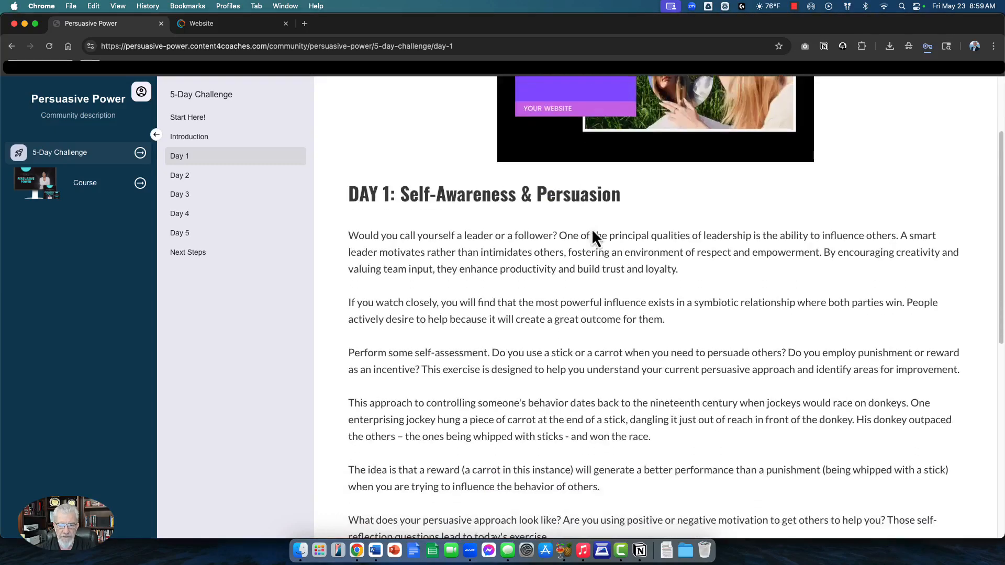
pyautogui.scroll(-5, 470, 325)
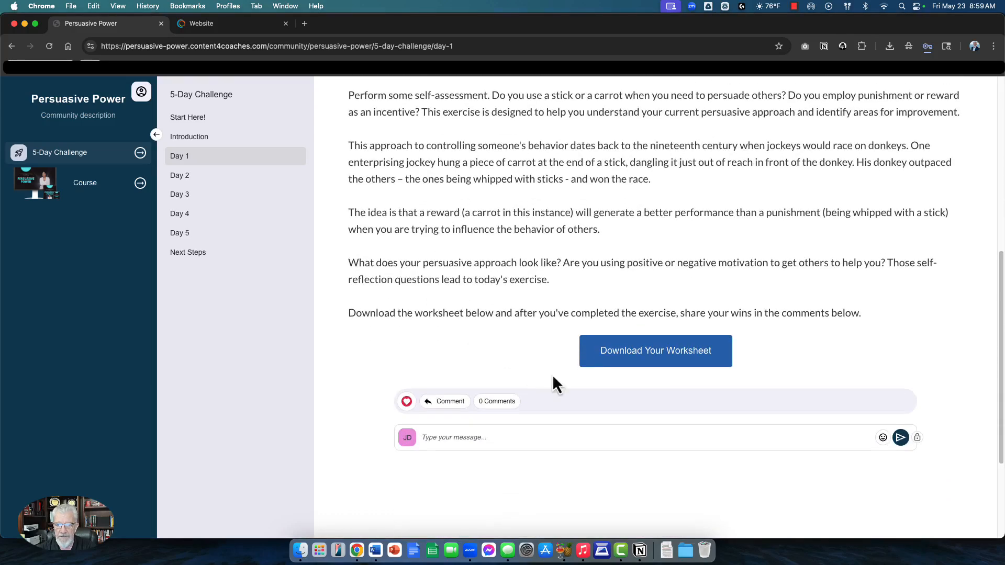
pyautogui.click(651, 353)
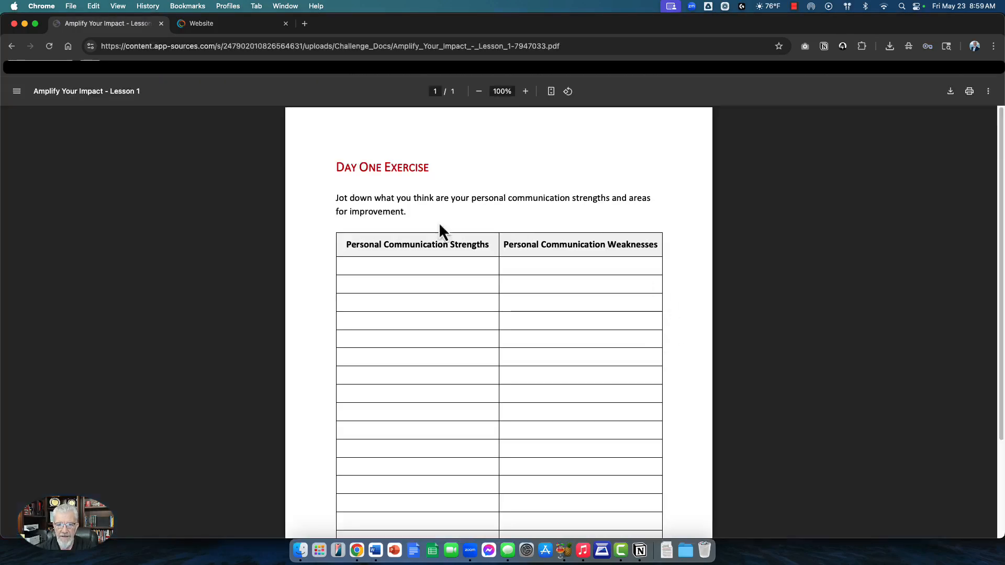
pyautogui.scroll(-3, 419, 282)
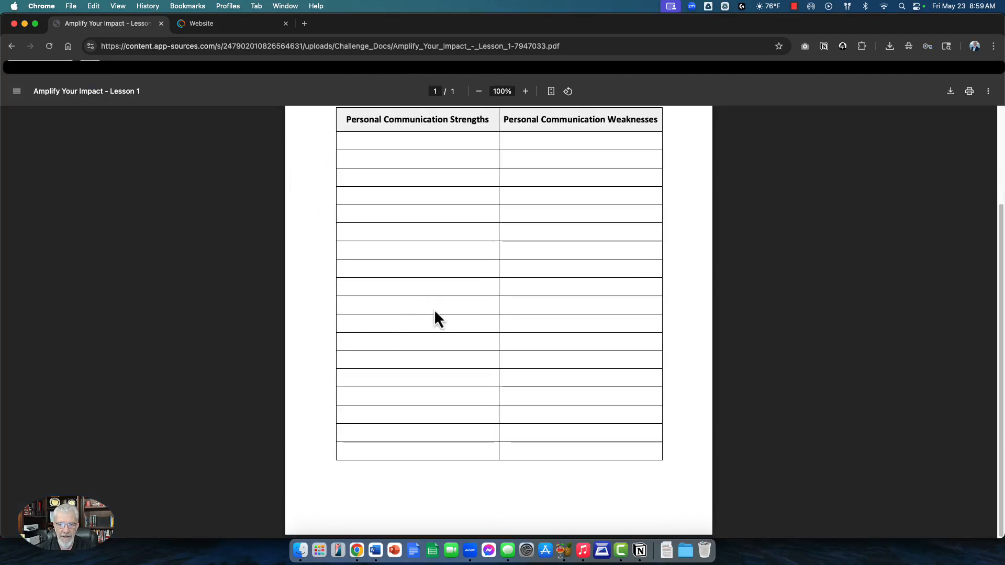
pyautogui.scroll(3, 393, 245)
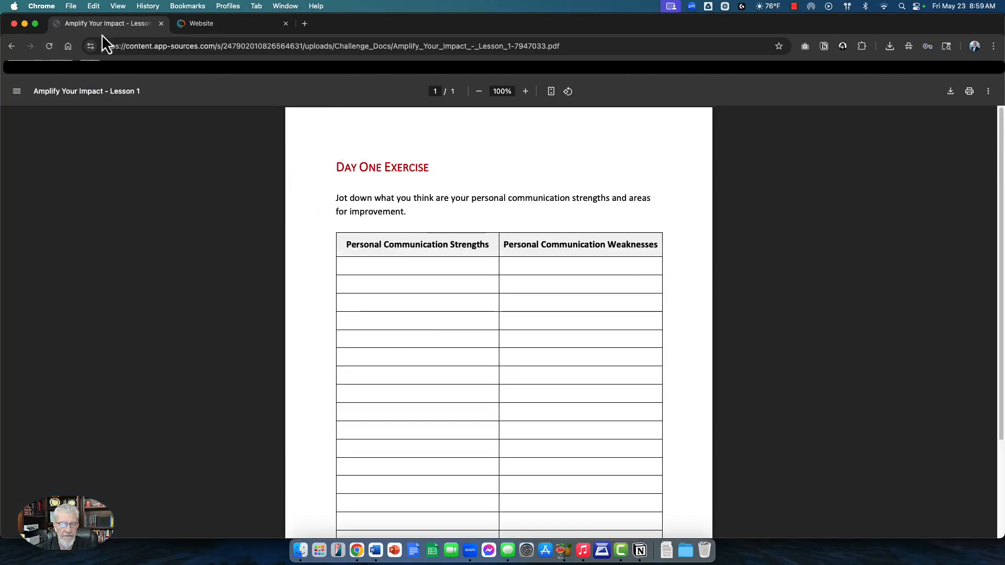
pyautogui.click(11, 46)
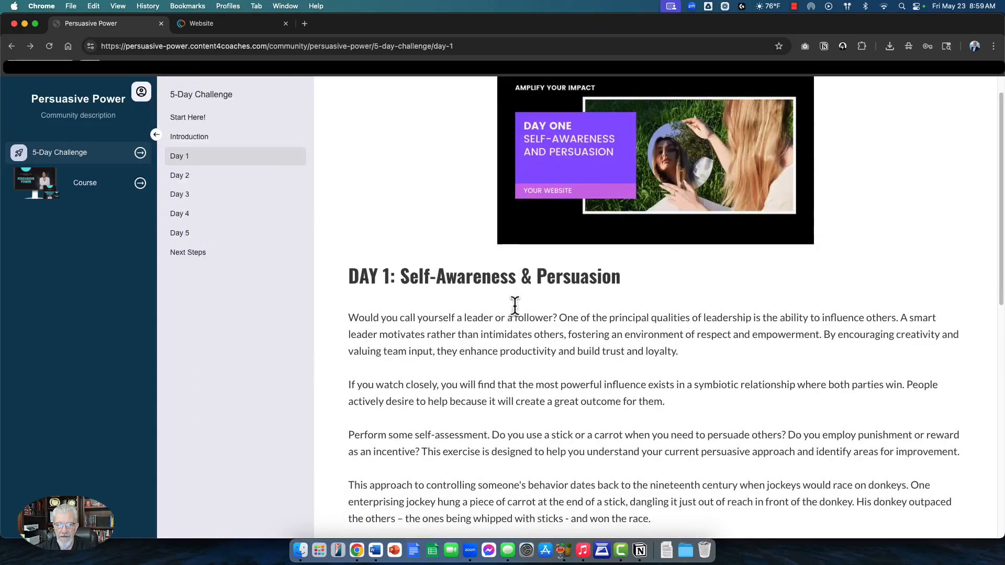
# Step: Open Day 2, try its comment box, and close the login prompt that appears
pyautogui.click(180, 176)
pyautogui.scroll(-10, 539, 238)
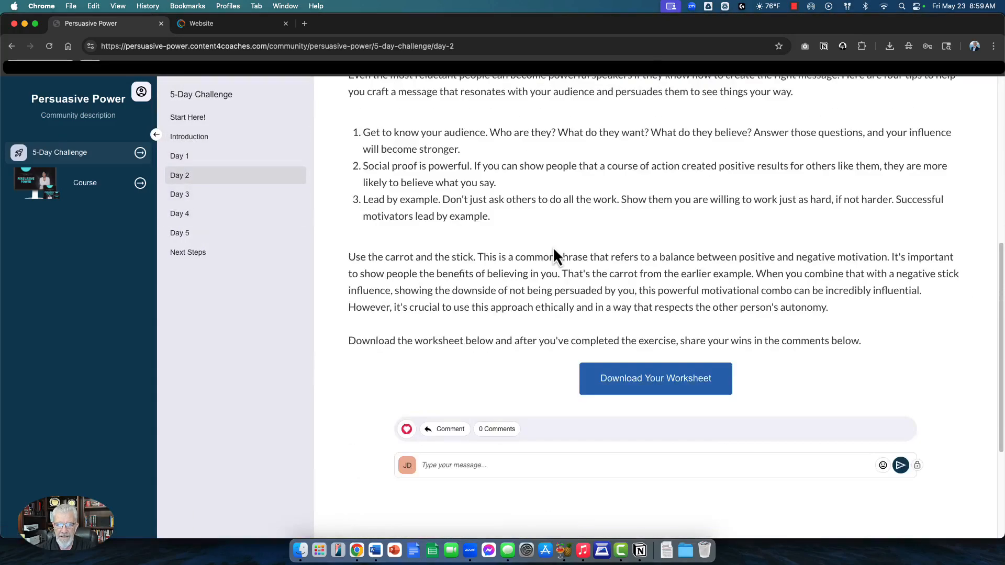
pyautogui.click(485, 287)
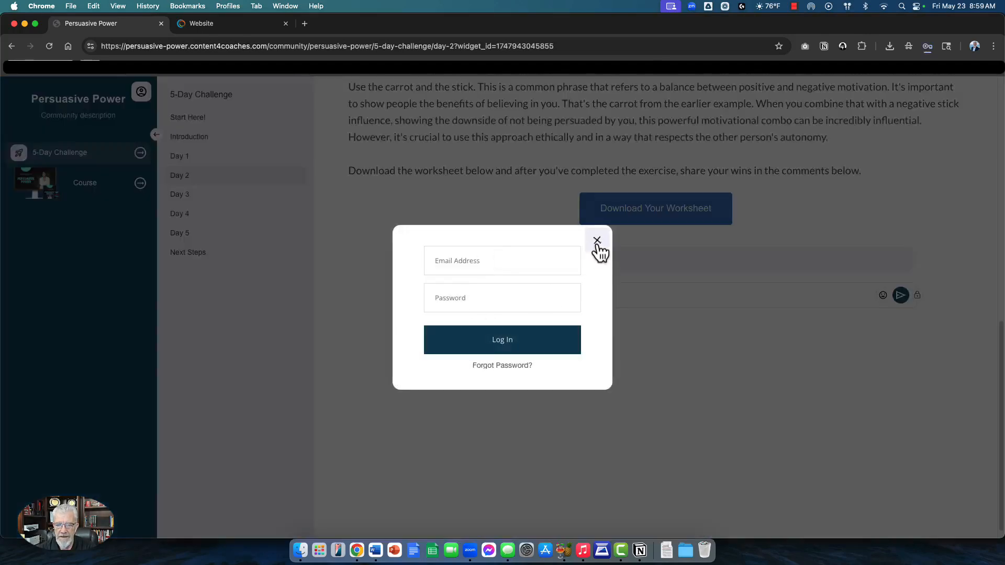
pyautogui.click(597, 241)
pyautogui.scroll(5, 541, 317)
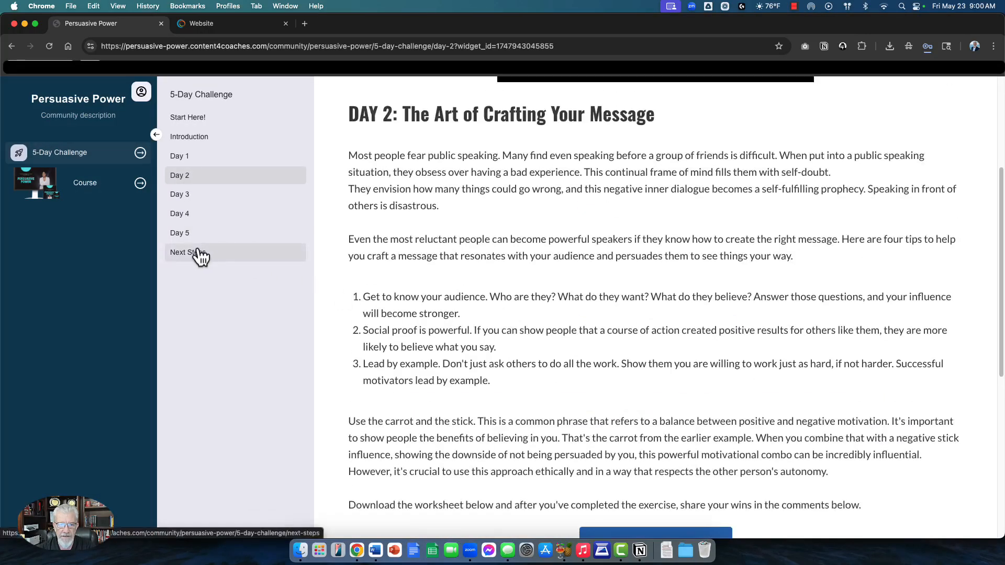
# Step: Visit the Next Steps page, then open and scroll through the Day 5 lesson
pyautogui.click(198, 252)
pyautogui.click(185, 234)
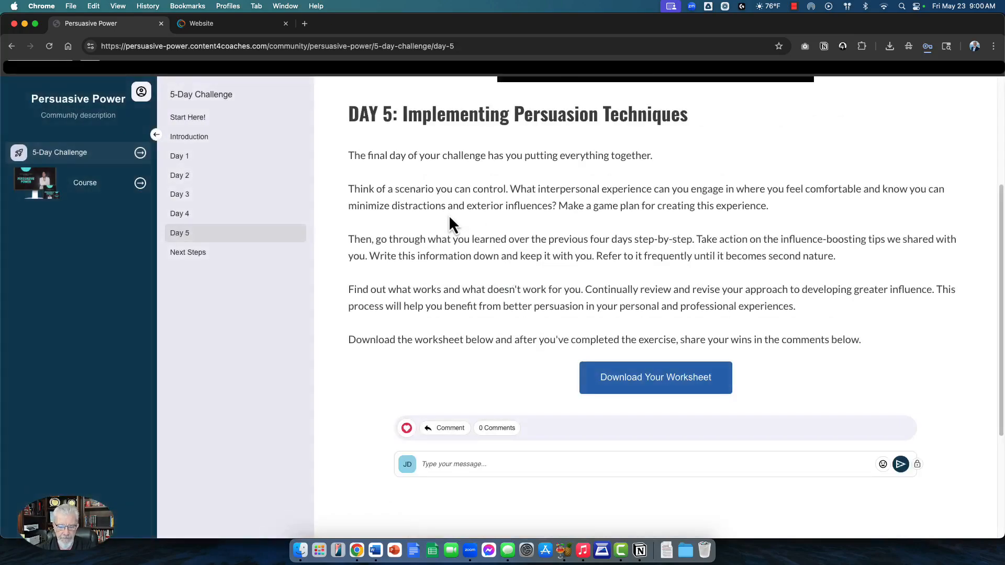
pyautogui.scroll(-4, 523, 246)
pyautogui.scroll(5, 576, 286)
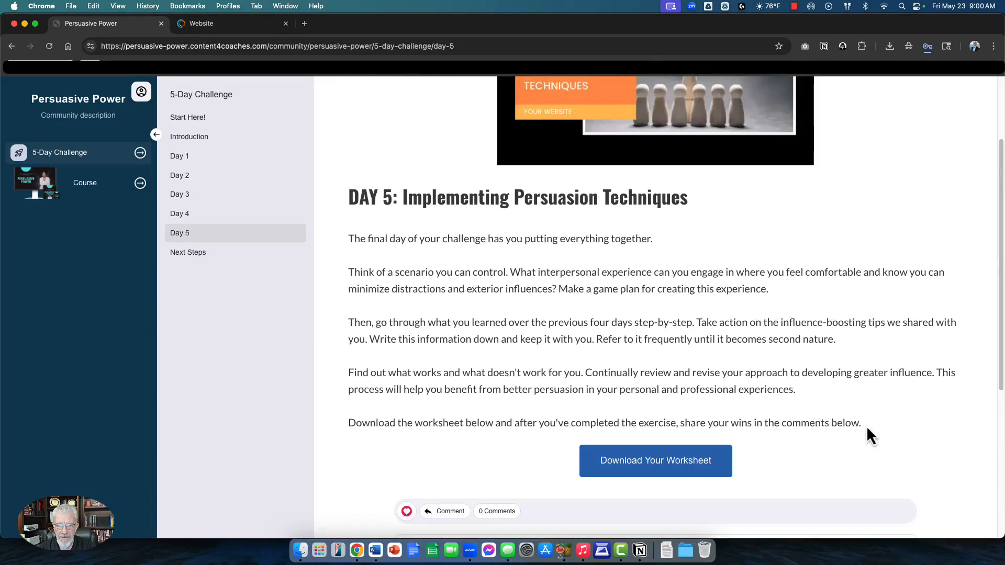
pyautogui.scroll(-4, 811, 408)
pyautogui.scroll(6, 681, 356)
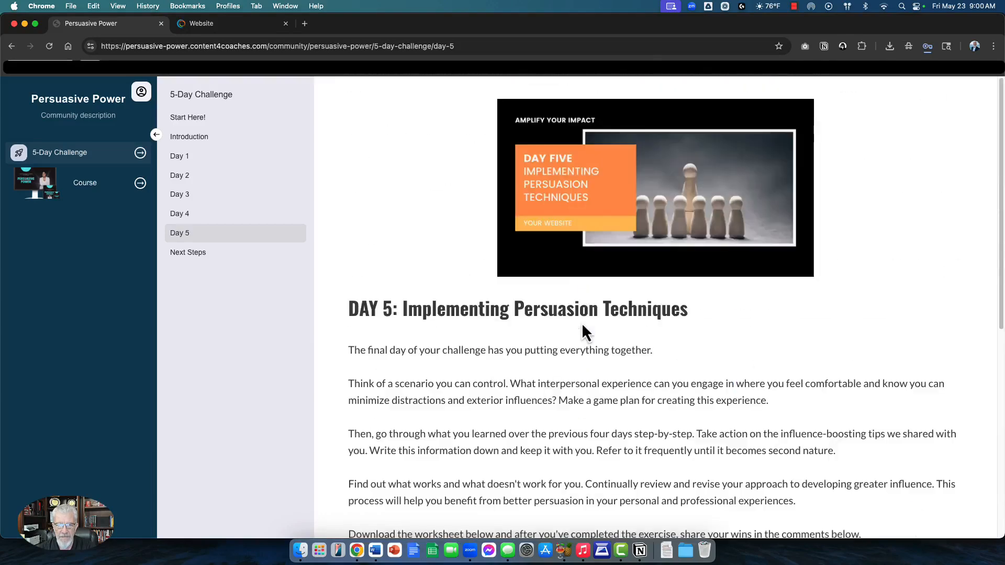
pyautogui.click(189, 253)
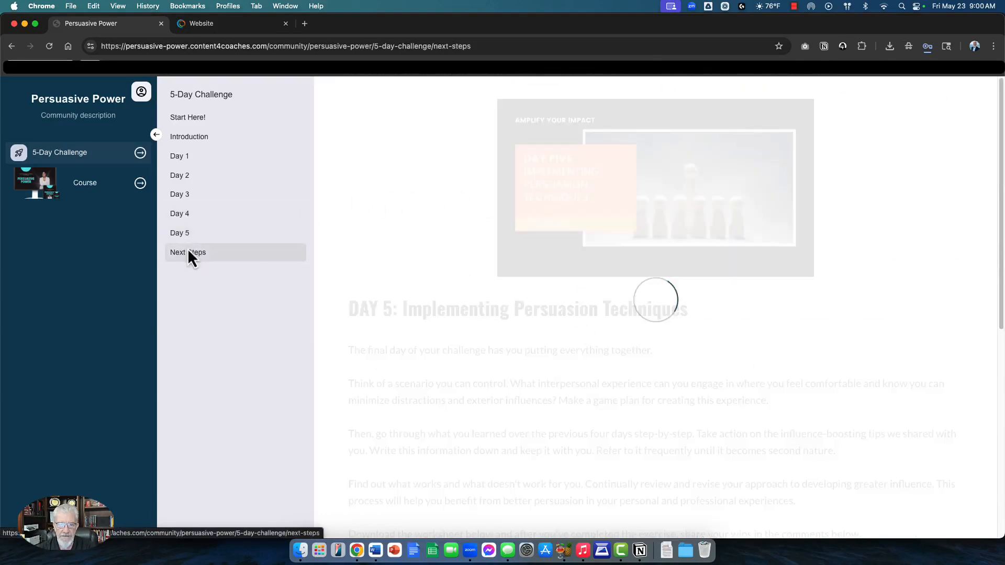
pyautogui.scroll(-1, 536, 195)
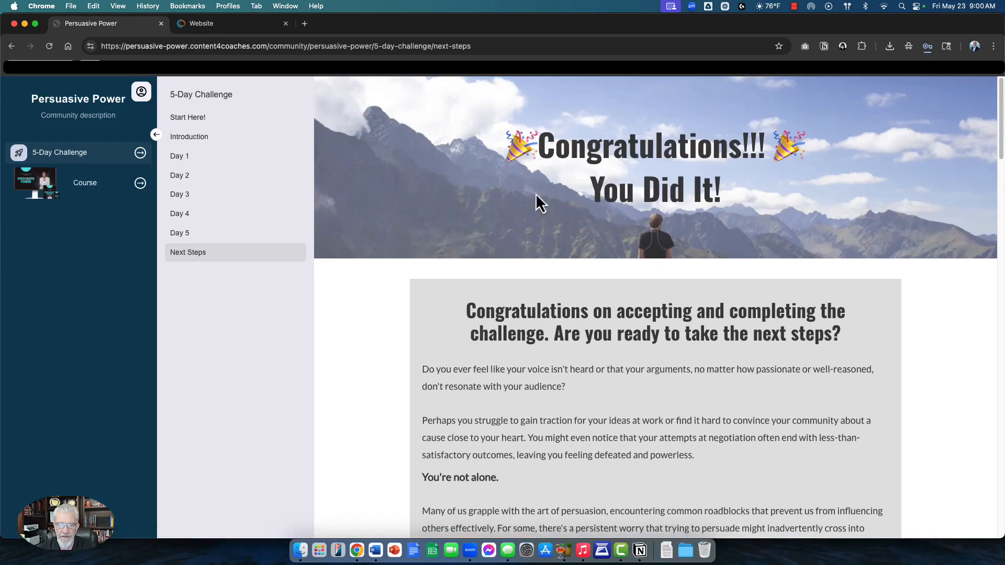
pyautogui.scroll(-4, 626, 203)
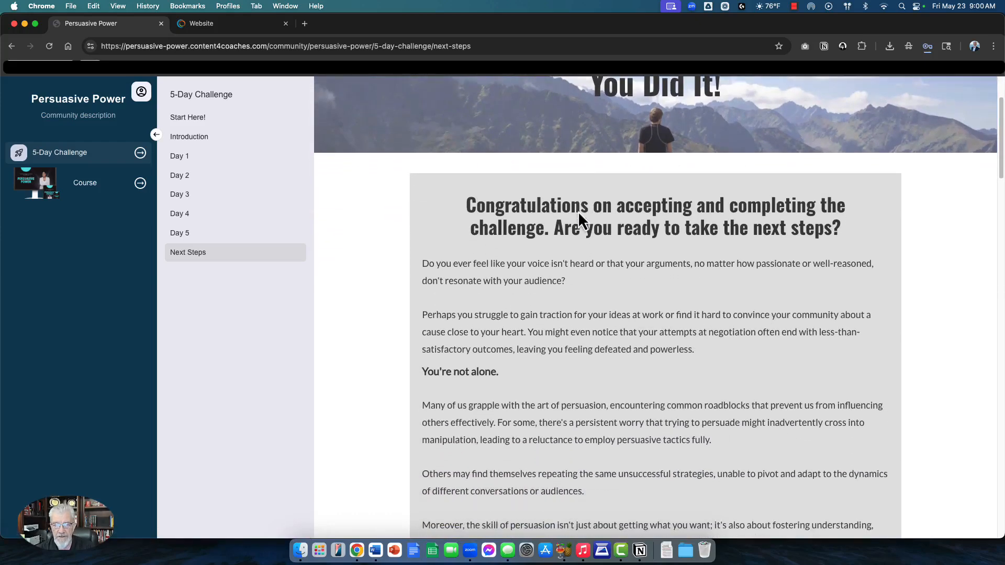
pyautogui.scroll(-1, 612, 215)
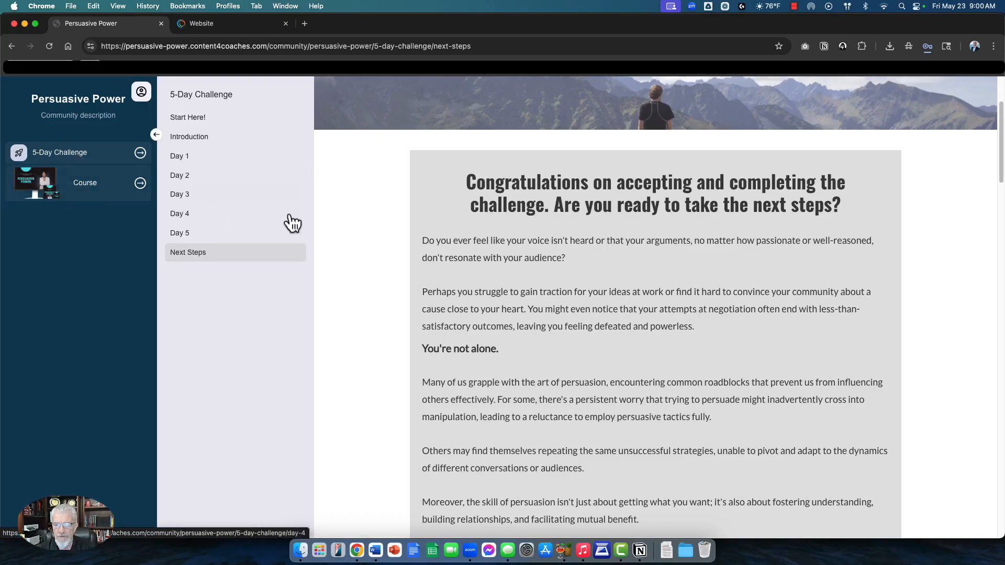
pyautogui.scroll(-3, 612, 244)
pyautogui.scroll(-10, 614, 245)
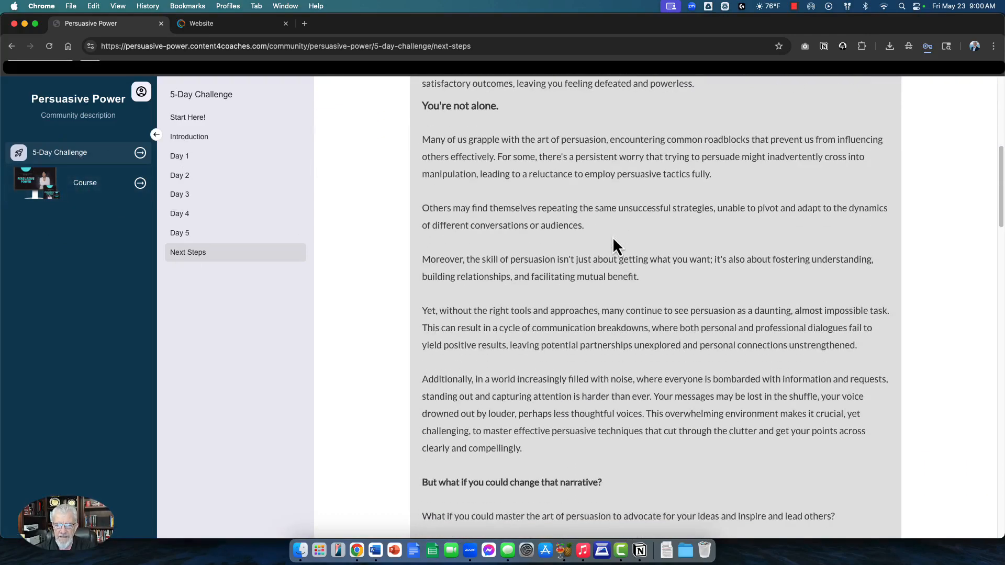
pyautogui.scroll(-7, 612, 243)
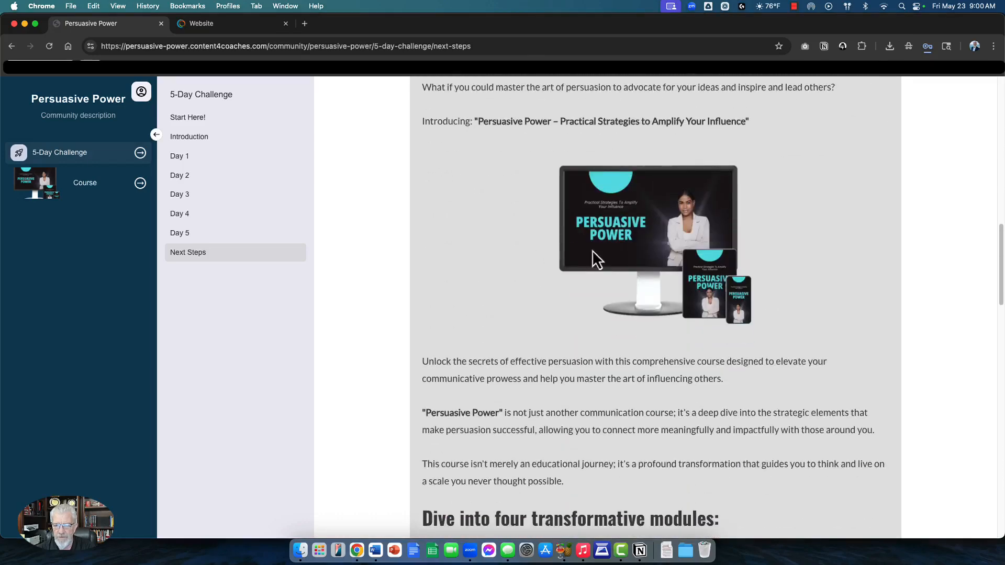
pyautogui.scroll(-7, 644, 232)
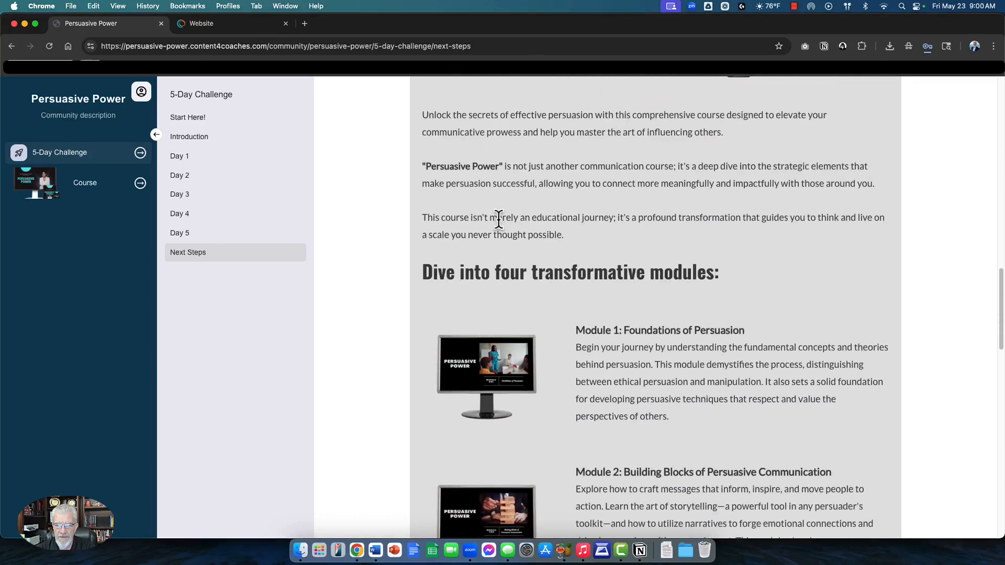
pyautogui.scroll(-8, 555, 172)
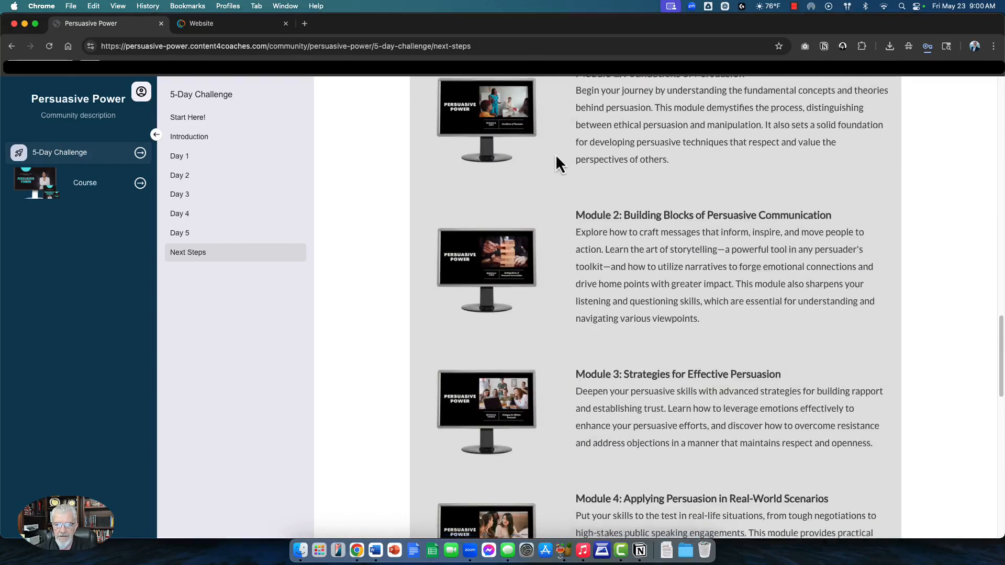
pyautogui.scroll(-9, 619, 229)
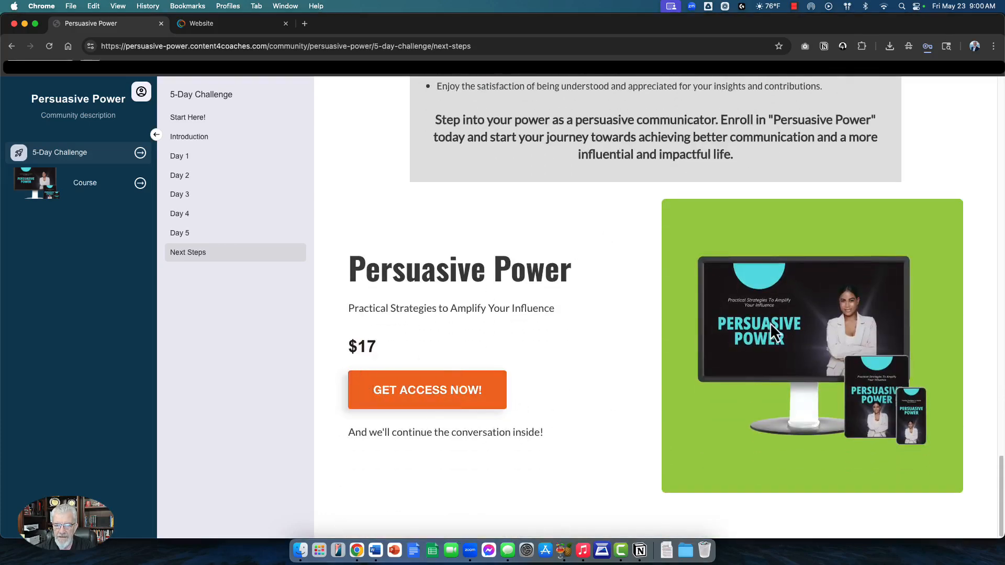
pyautogui.scroll(20, 771, 322)
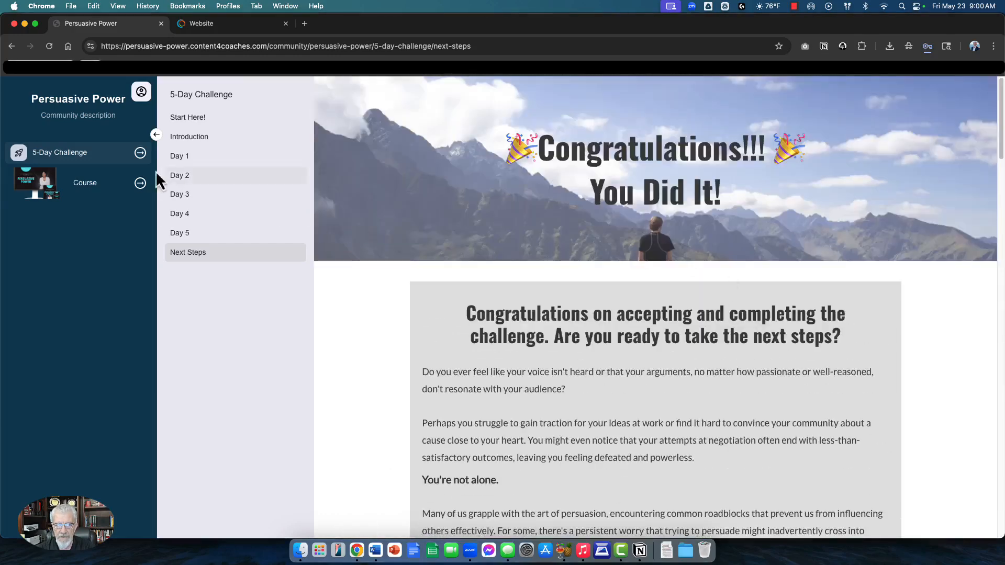
# Step: Open the Course's Introduction lesson and play its intro video briefly, pausing at 0:03
pyautogui.click(87, 191)
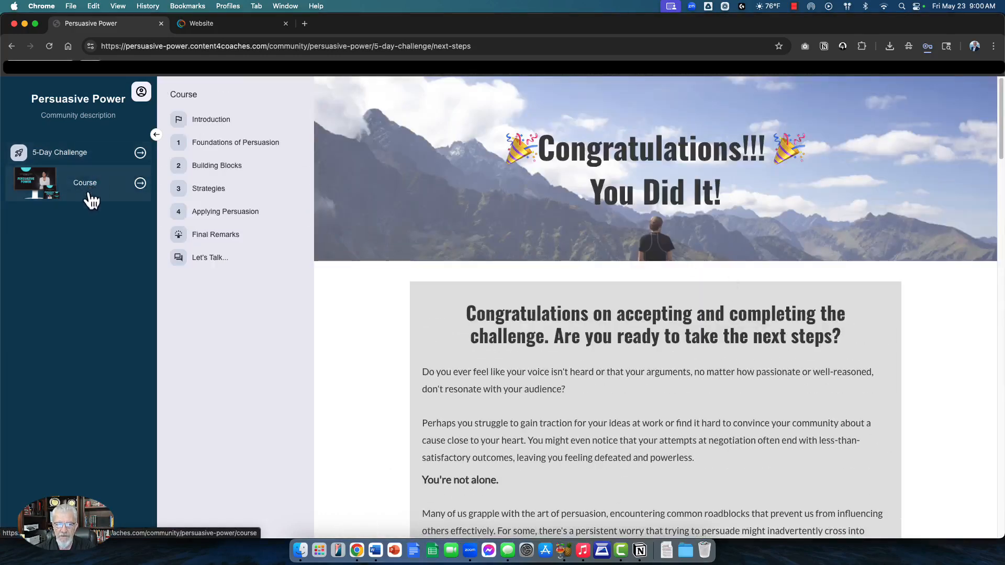
pyautogui.click(210, 121)
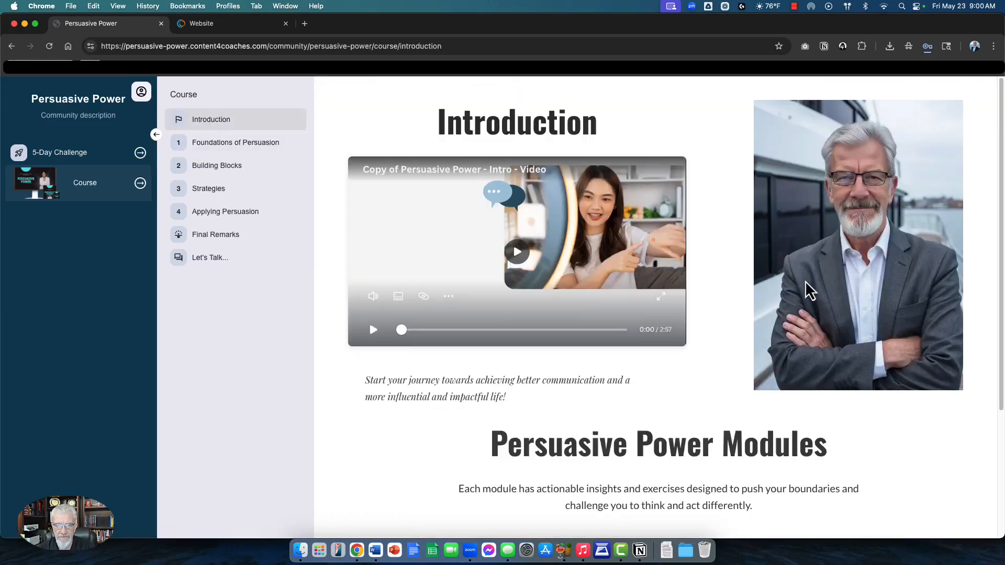
pyautogui.scroll(-5, 807, 289)
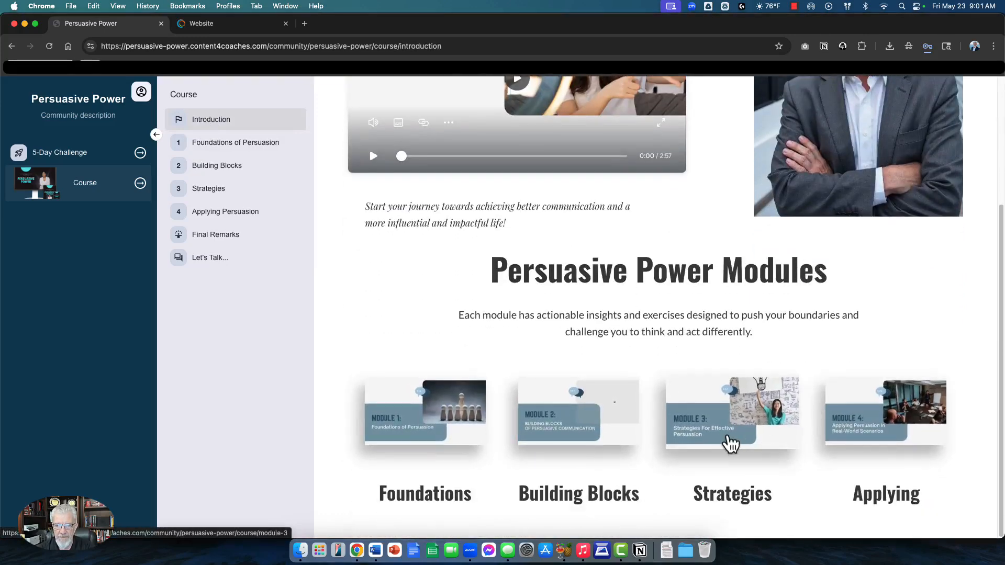
pyautogui.scroll(5, 819, 444)
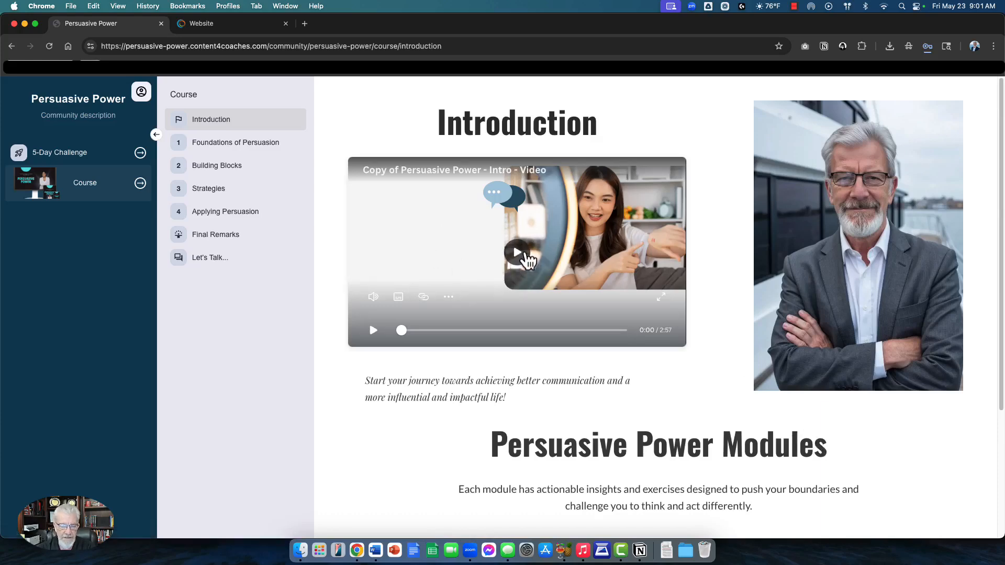
pyautogui.click(527, 253)
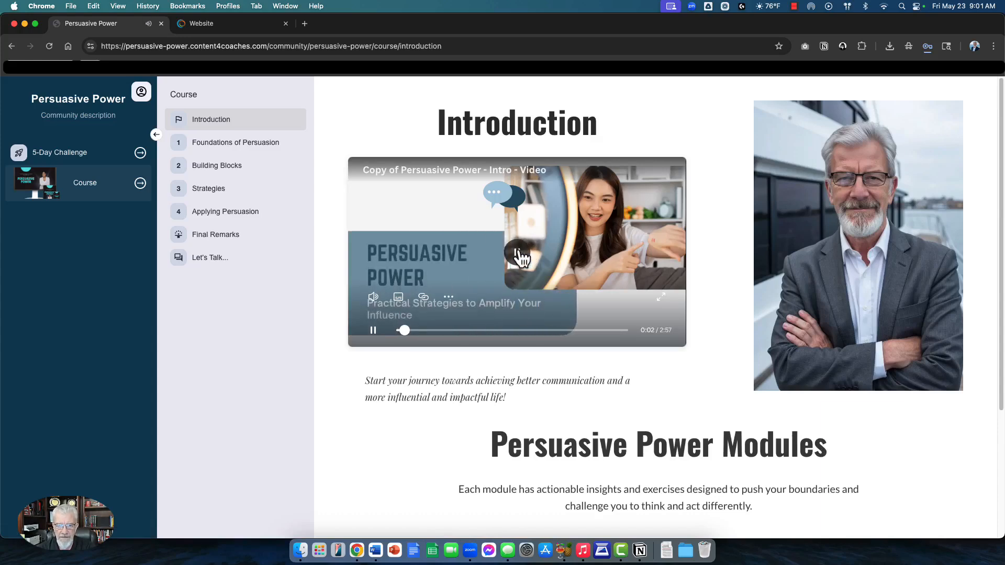
pyautogui.click(517, 251)
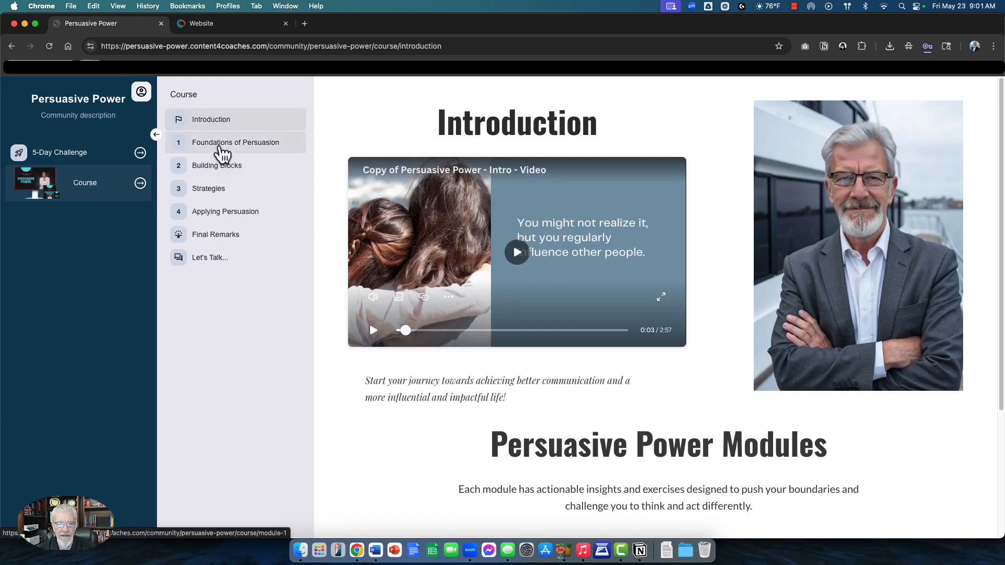
# Step: Open Foundations of Persuasion, Building Blocks, Strategies, Applying Persuasion, Final Remarks, then Let's Talk
pyautogui.click(215, 149)
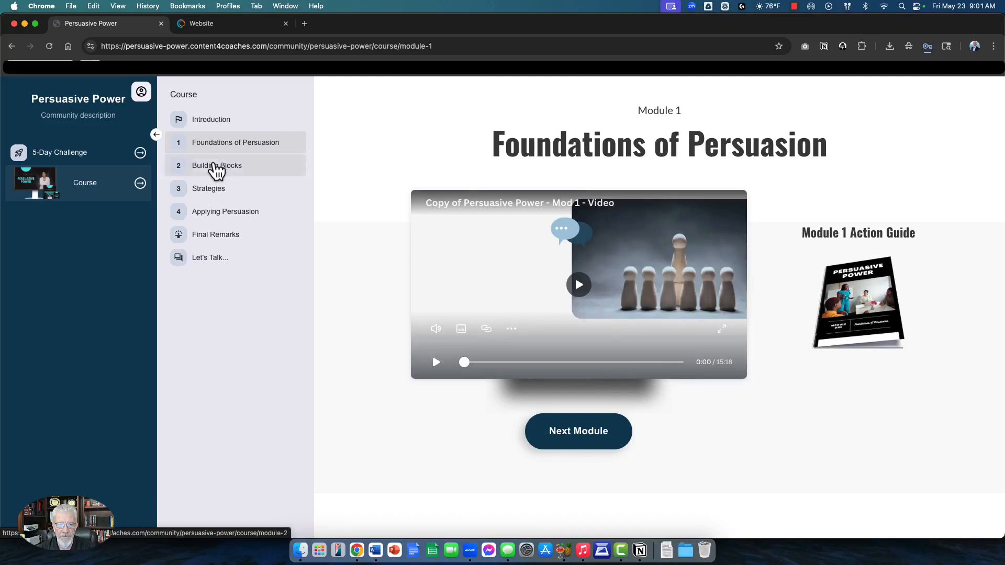
pyautogui.click(217, 167)
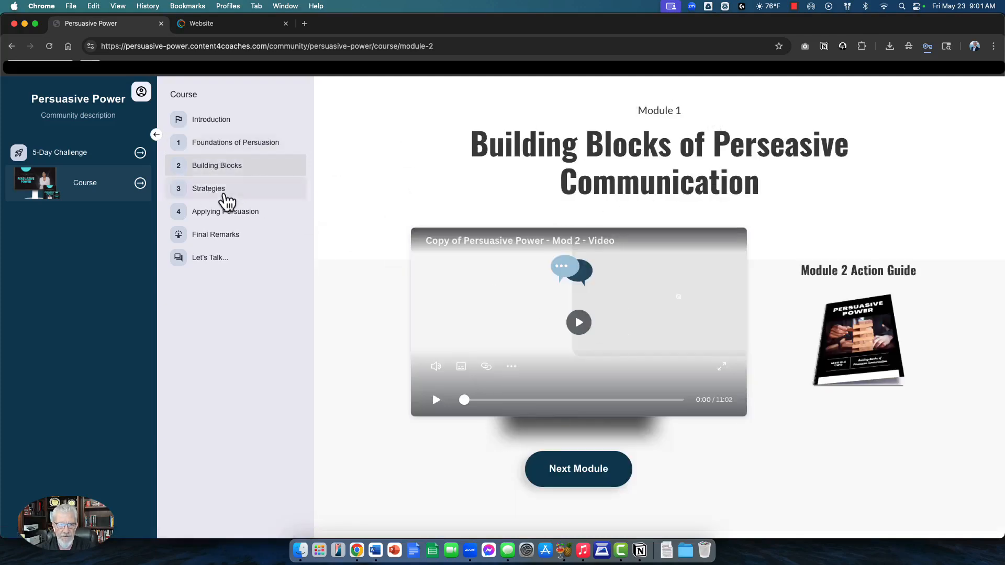
pyautogui.click(247, 195)
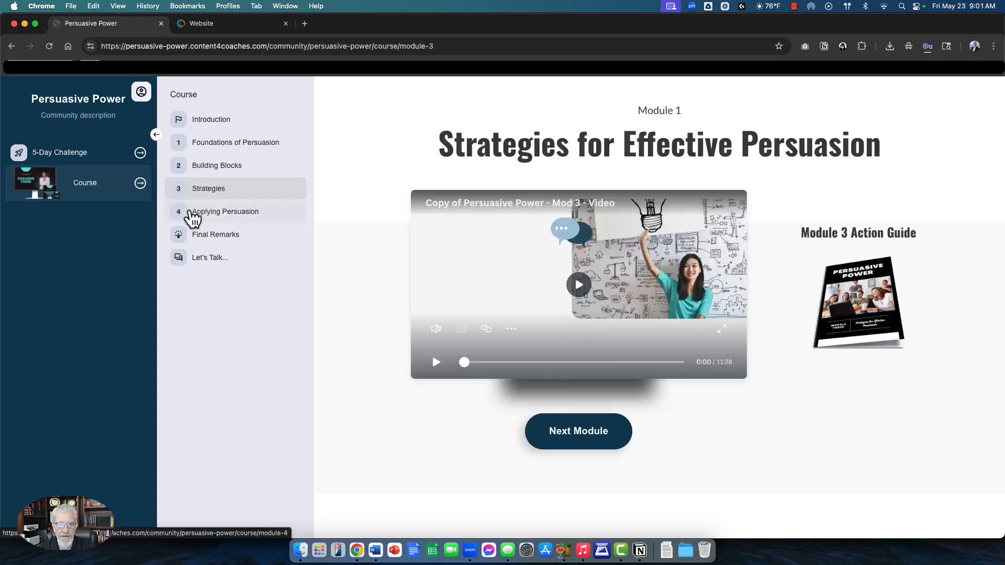
pyautogui.click(191, 214)
pyautogui.click(226, 237)
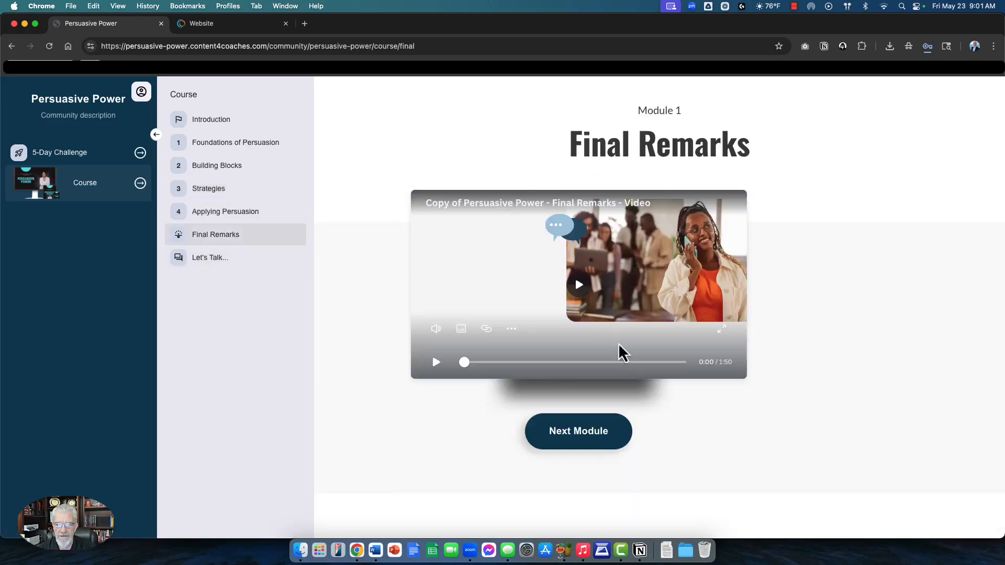
pyautogui.click(210, 262)
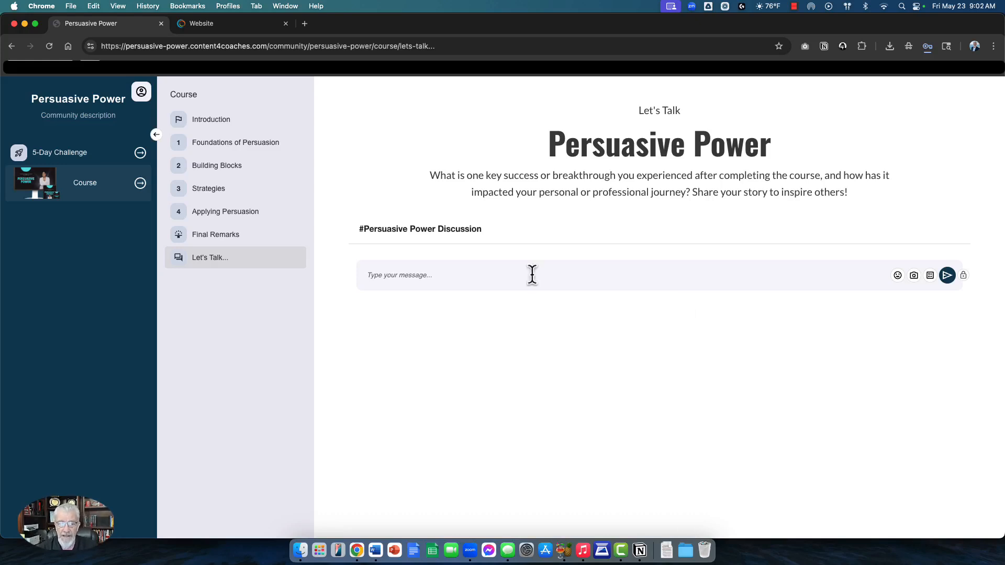
pyautogui.click(95, 154)
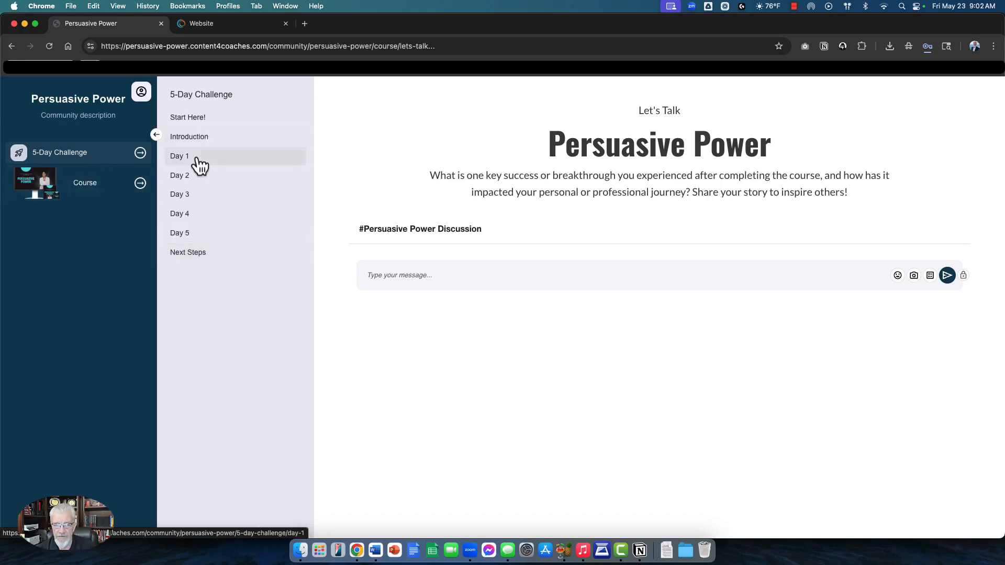
pyautogui.click(89, 196)
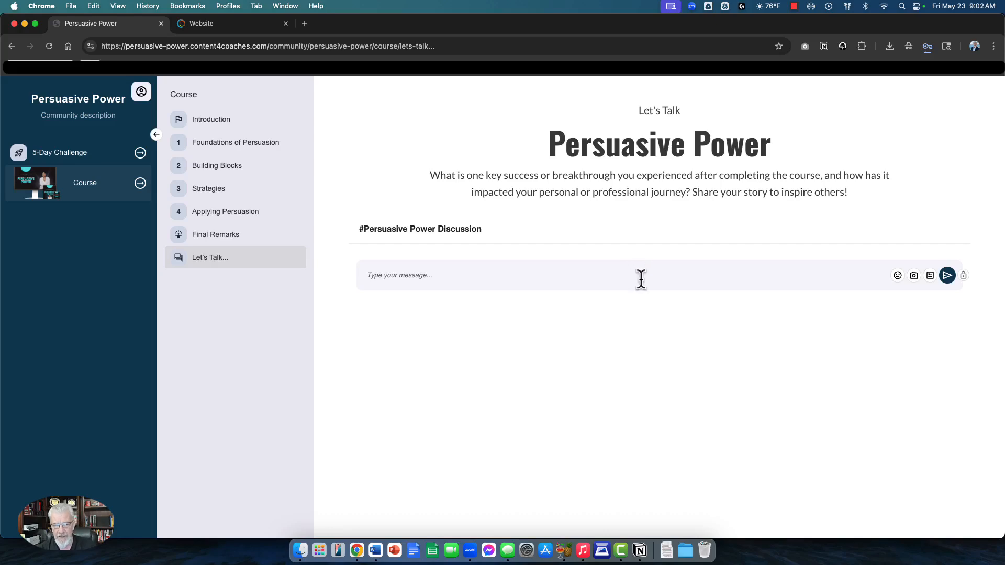
# Step: Open the challenge page in the Website builder and select the checklist and heading text
pyautogui.click(214, 25)
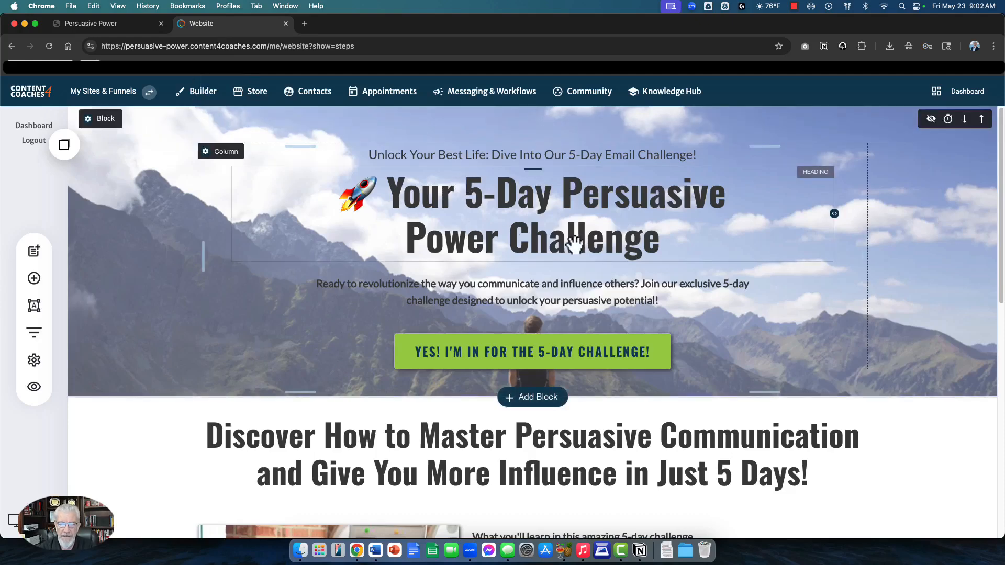
pyautogui.scroll(-1, 571, 219)
pyautogui.scroll(-10, 571, 219)
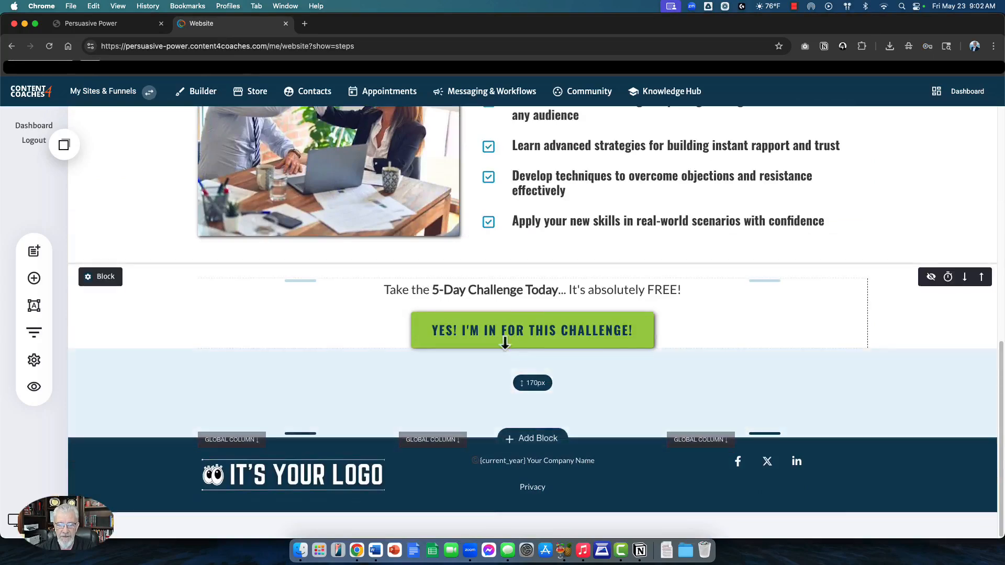
pyautogui.scroll(5, 512, 373)
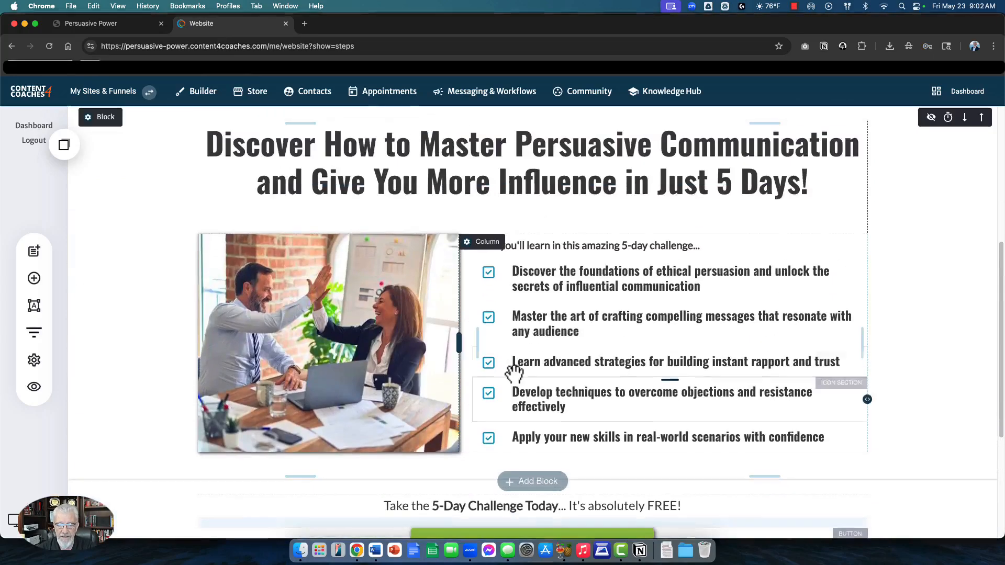
pyautogui.doubleClick(542, 325)
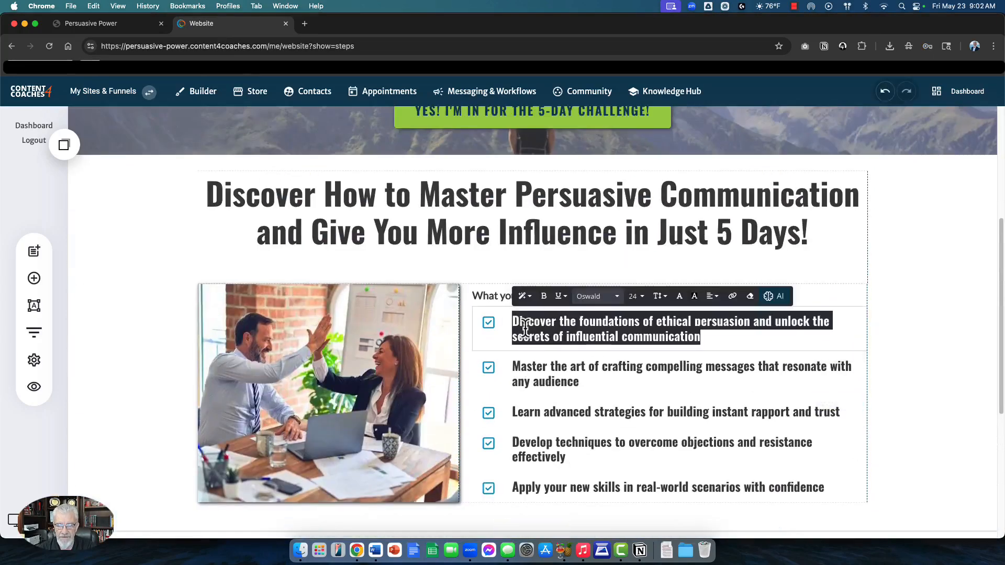
pyautogui.click(567, 218)
pyautogui.doubleClick(568, 216)
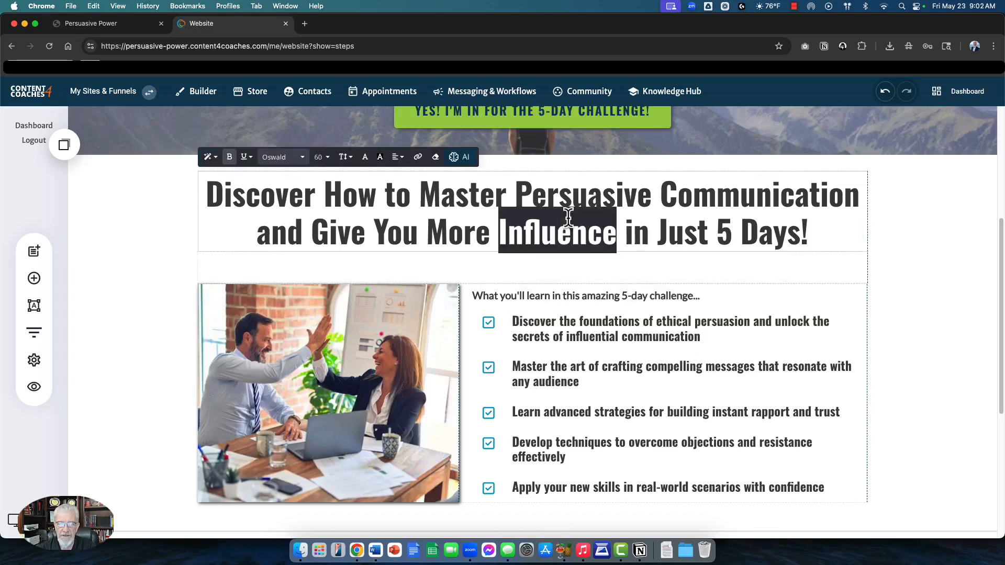
pyautogui.scroll(2, 264, 198)
# Step: Change the hero call-to-action button's colour to the yellow global colour
pyautogui.click(461, 211)
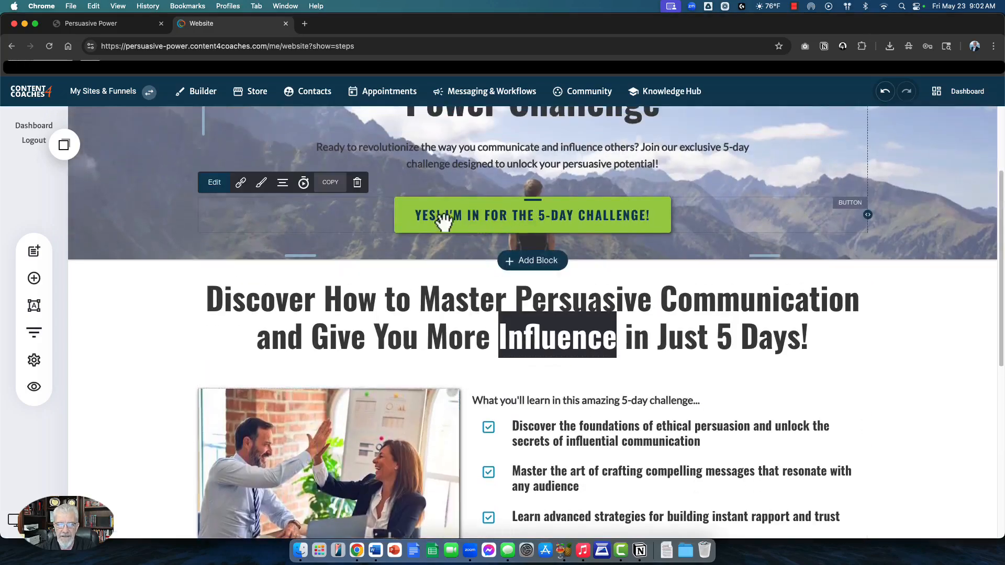
pyautogui.click(262, 183)
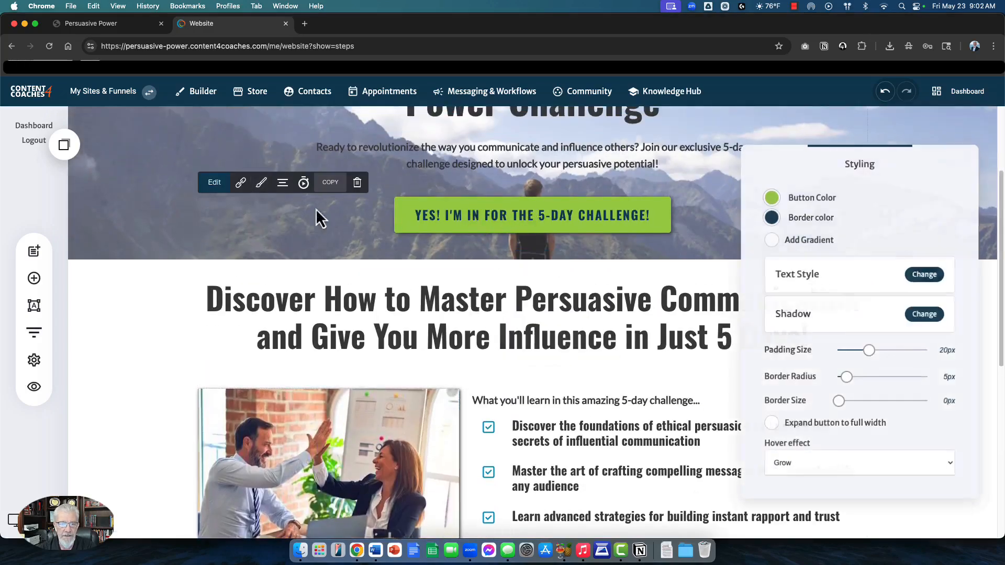
pyautogui.click(772, 198)
pyautogui.click(871, 364)
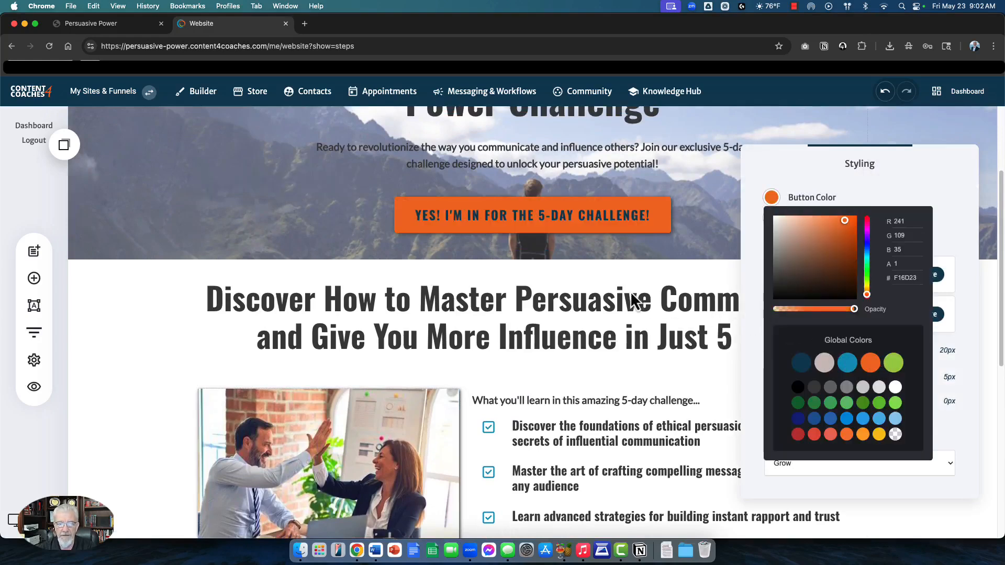
pyautogui.click(880, 435)
pyautogui.click(588, 265)
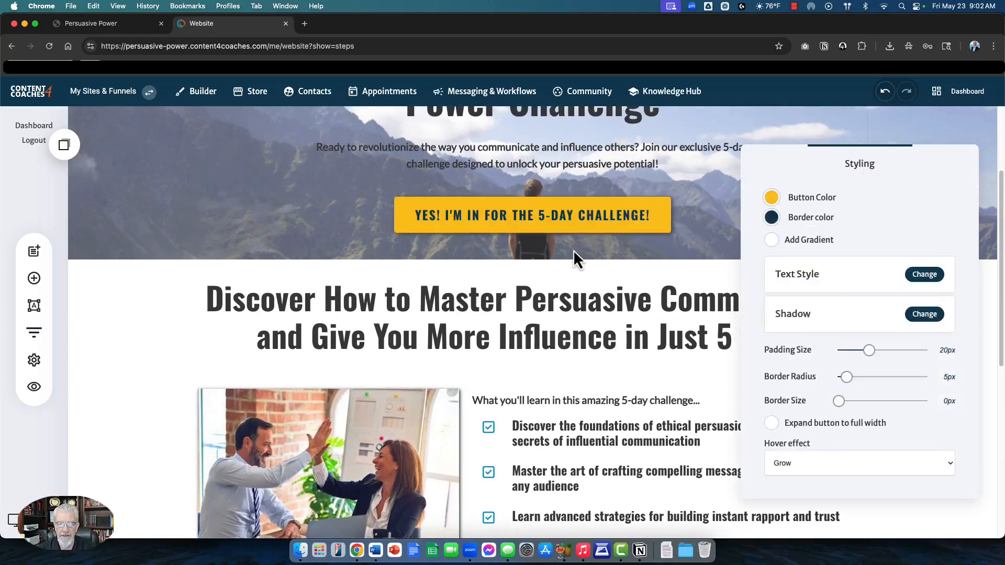
# Step: Save the button colour, keep the heading above the paragraph, and narrow it to about 640px
pyautogui.click(854, 94)
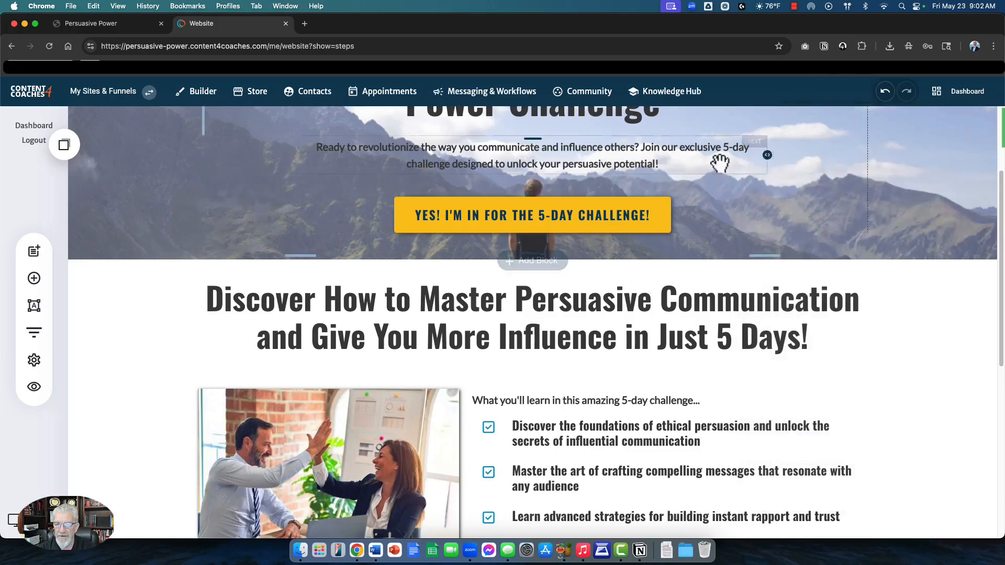
pyautogui.scroll(3, 581, 212)
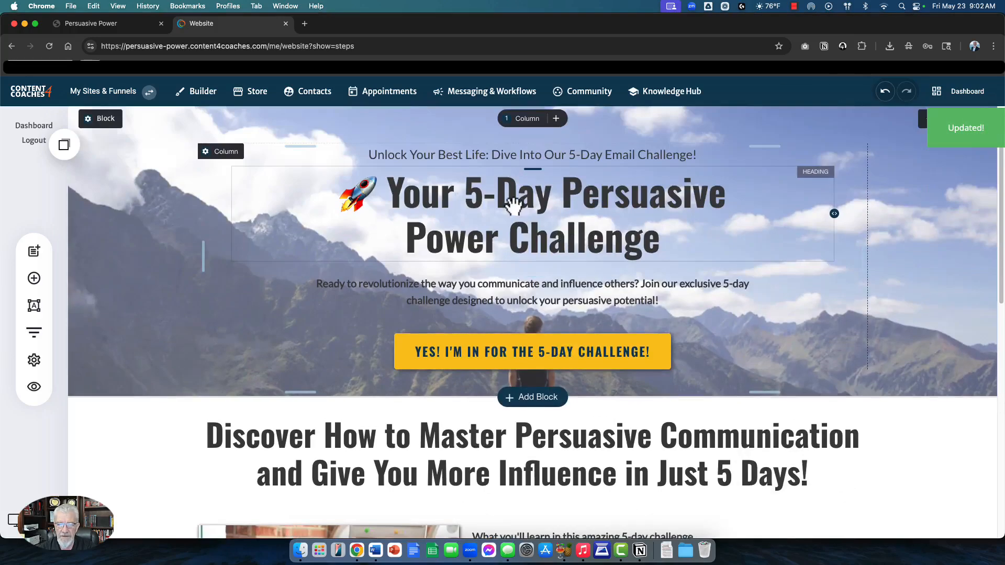
pyautogui.moveTo(511, 203); pyautogui.dragTo(510, 310)
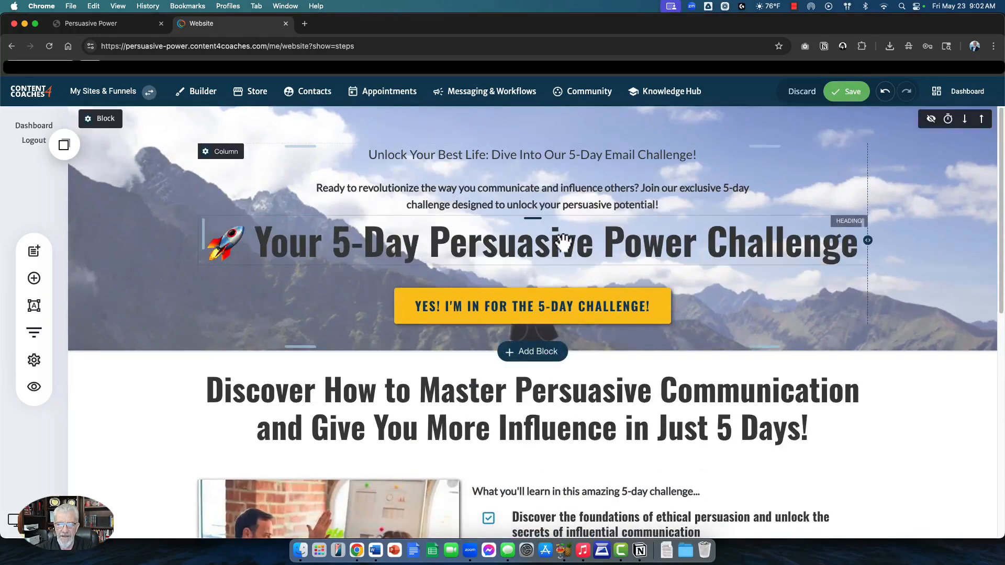
pyautogui.moveTo(561, 239); pyautogui.dragTo(602, 197)
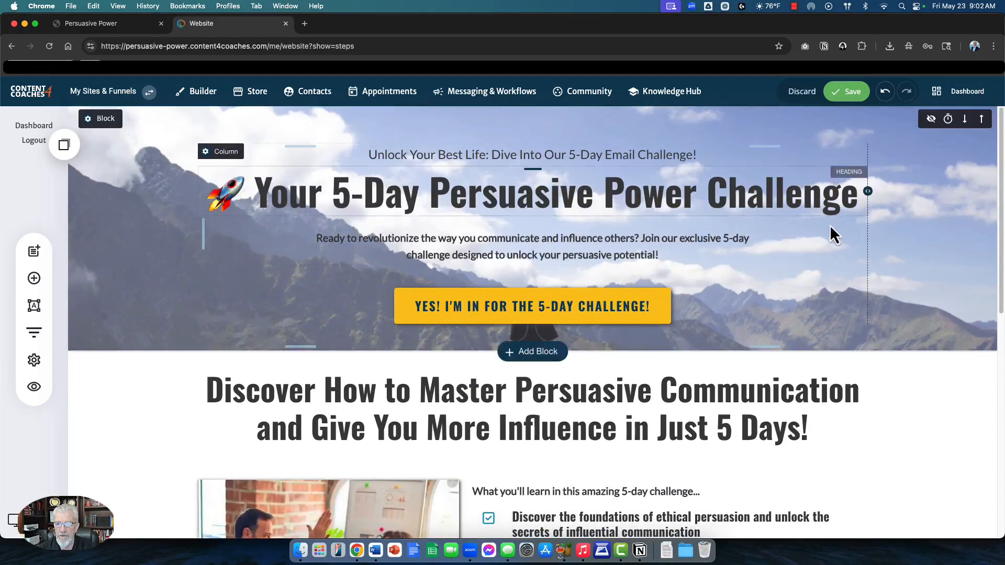
pyautogui.moveTo(831, 193); pyautogui.dragTo(719, 212)
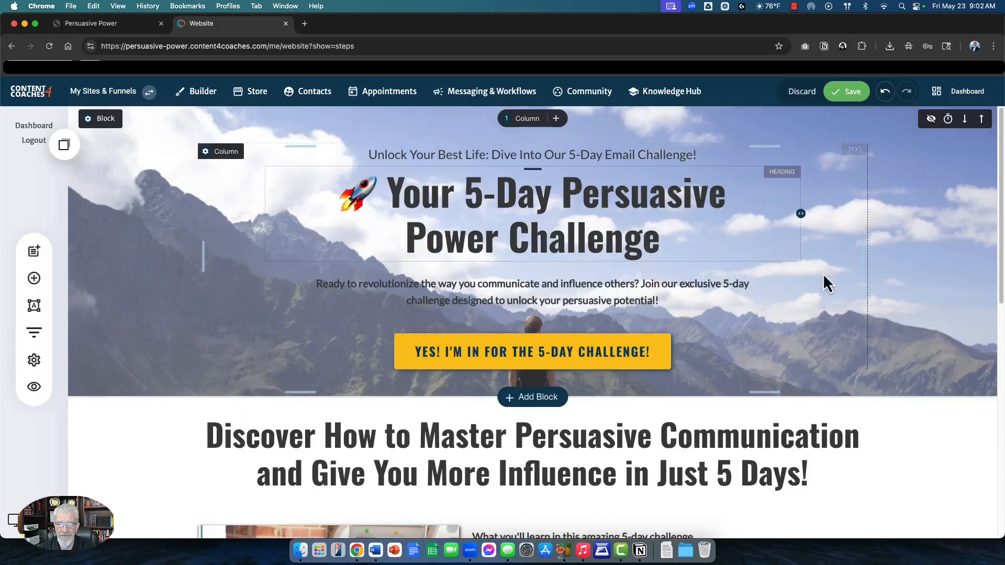
pyautogui.click(99, 118)
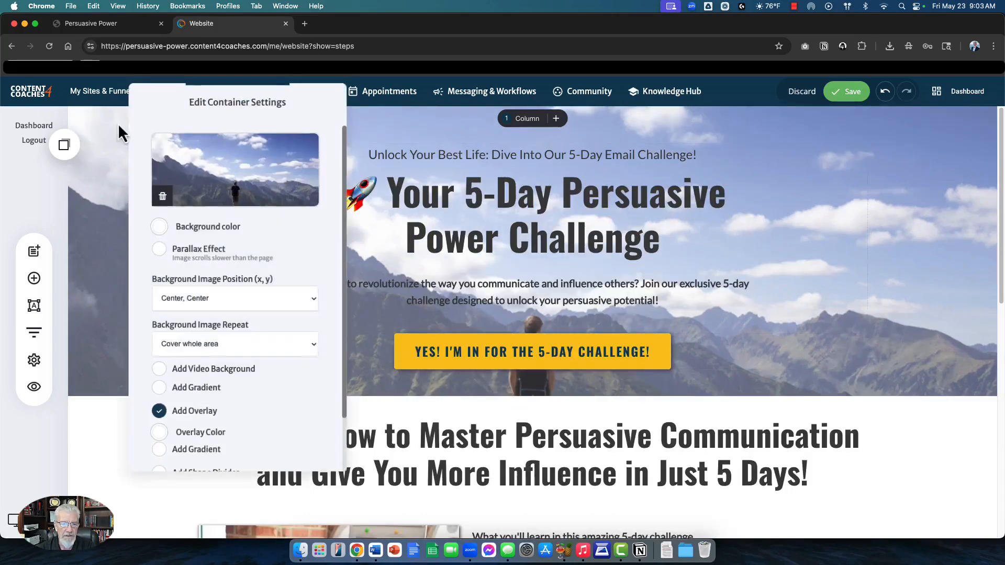
pyautogui.click(260, 179)
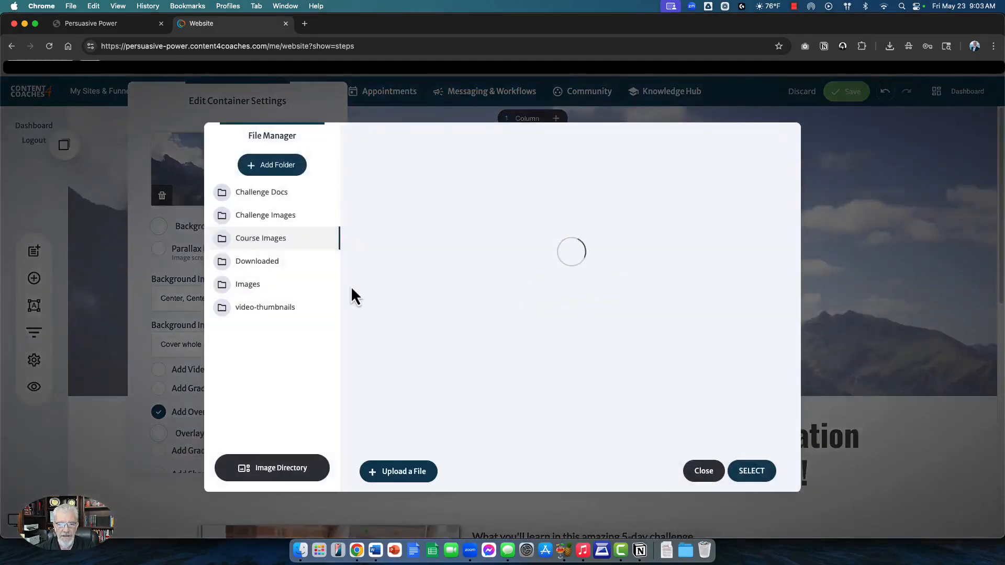
pyautogui.click(263, 267)
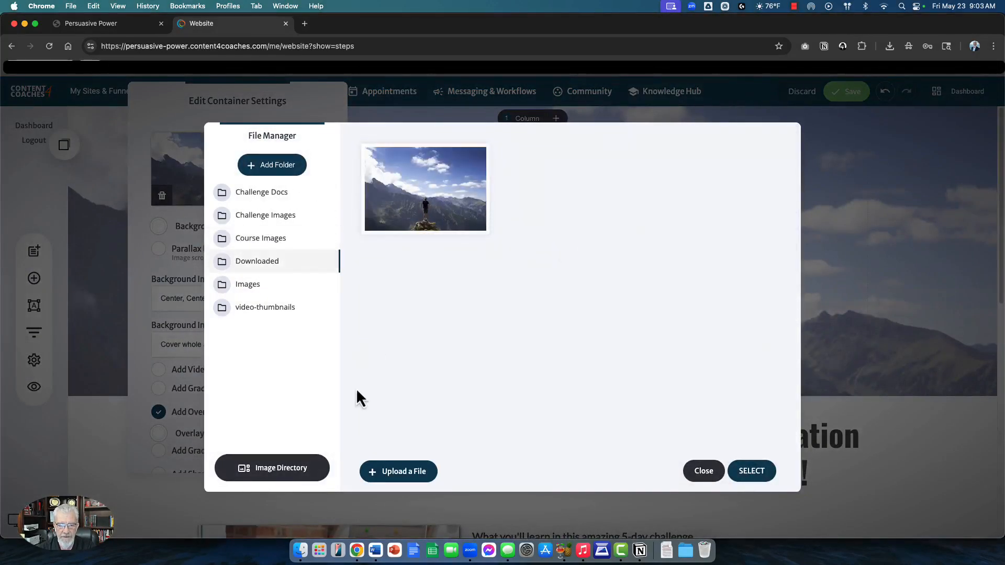
pyautogui.click(300, 471)
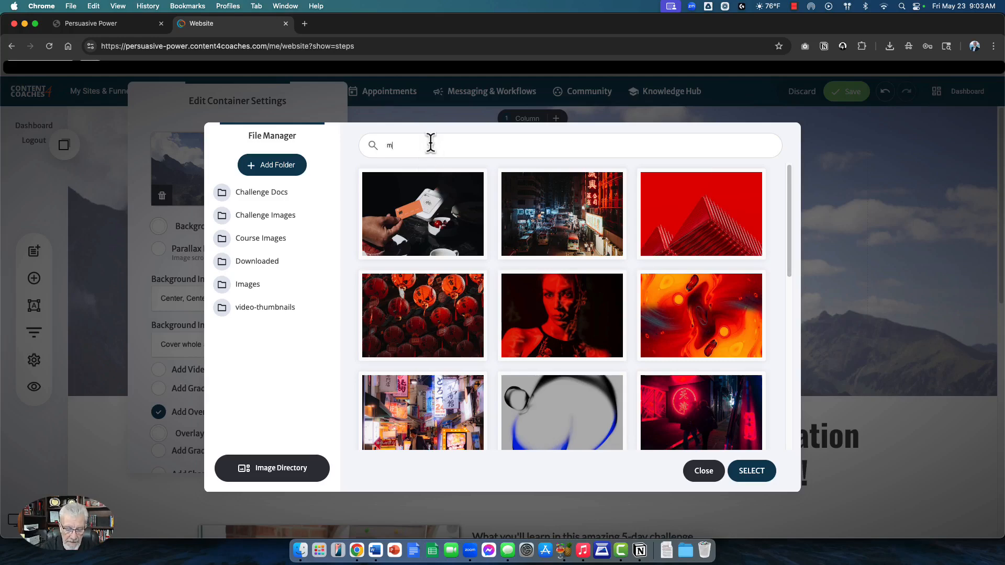
pyautogui.write('mountains')
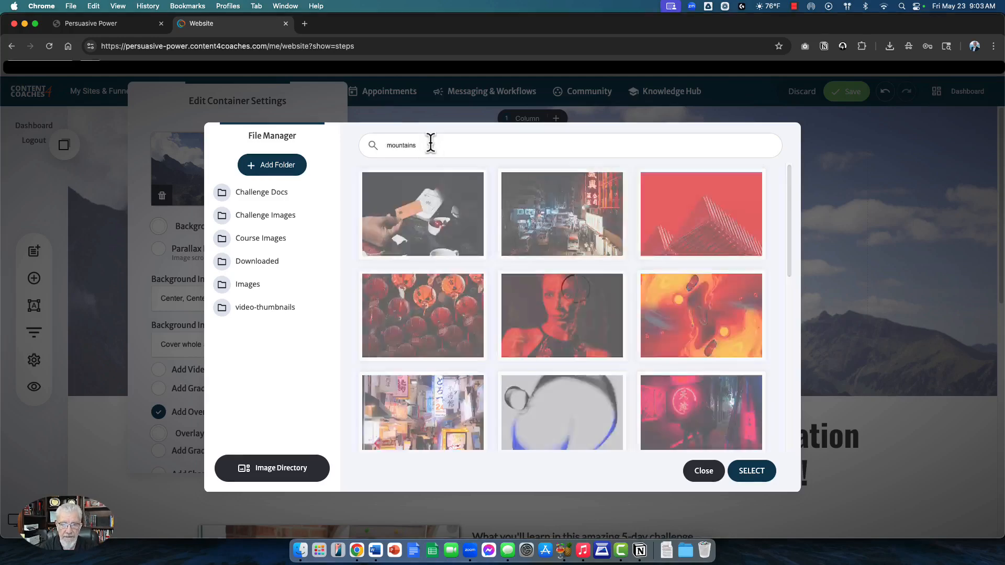
pyautogui.press('Return')
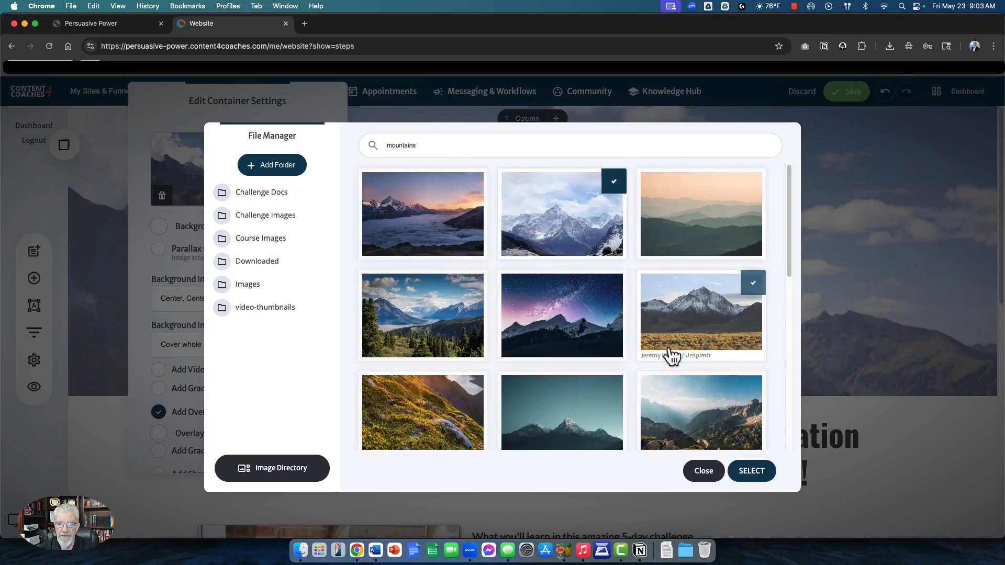
pyautogui.click(745, 475)
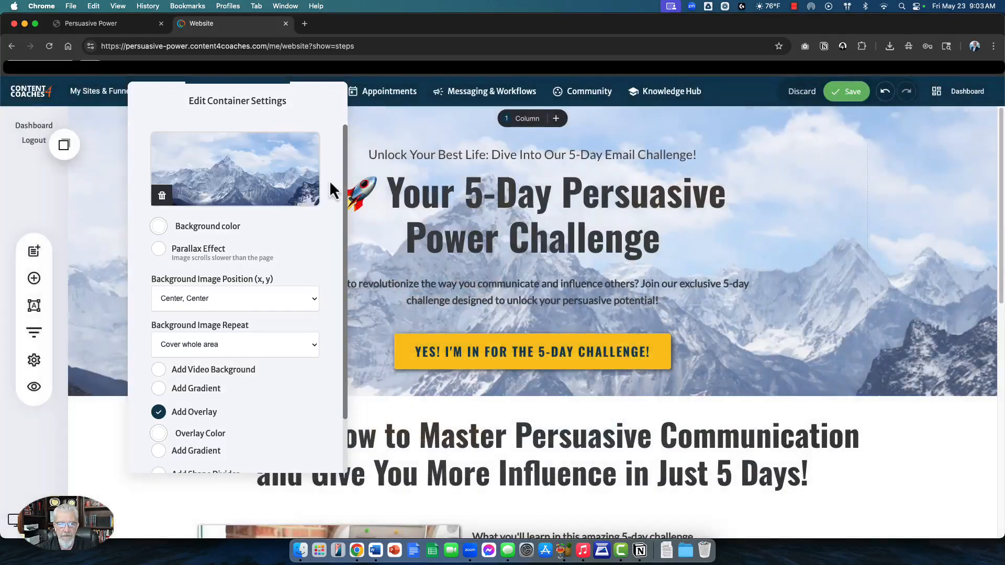
pyautogui.click(541, 249)
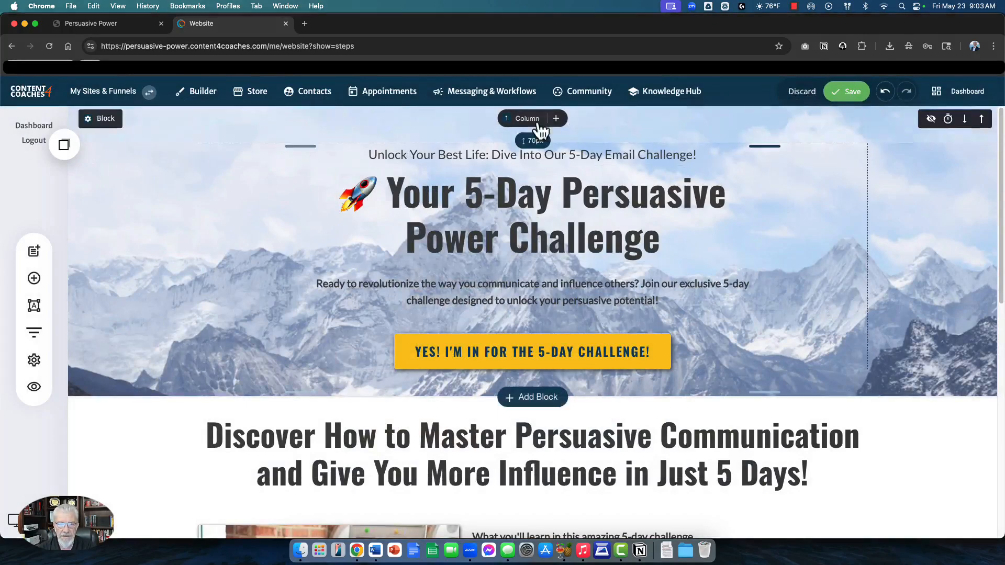
pyautogui.click(801, 92)
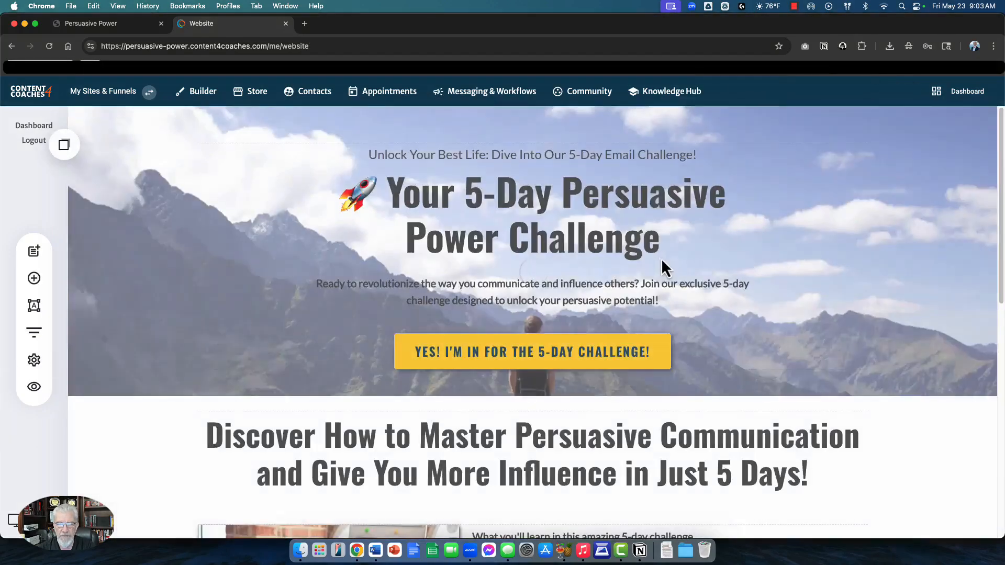
# Step: Preview funnel step 2, the Email Challenge Opt-In Popup, then close it
pyautogui.scroll(-10, 555, 323)
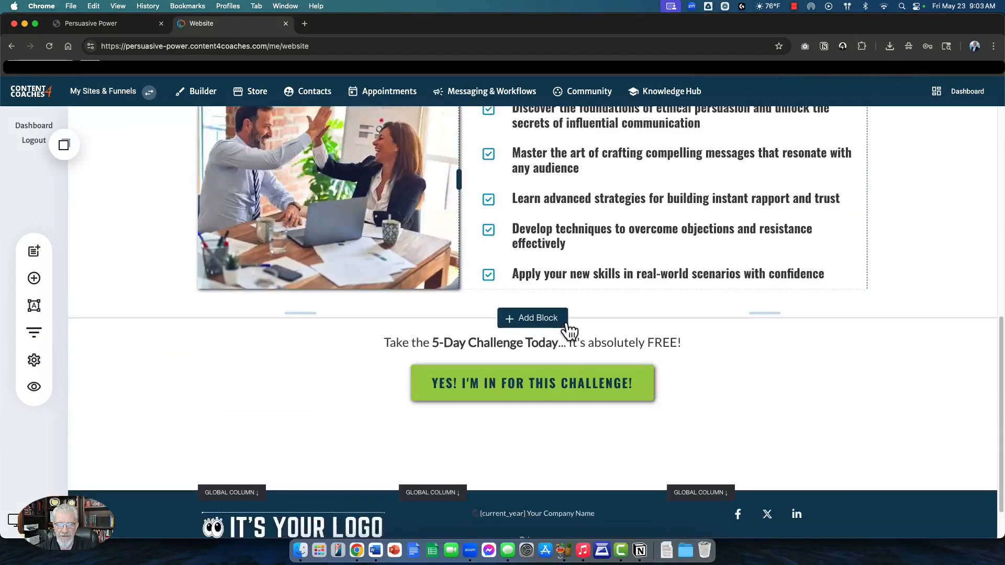
pyautogui.scroll(10, 561, 305)
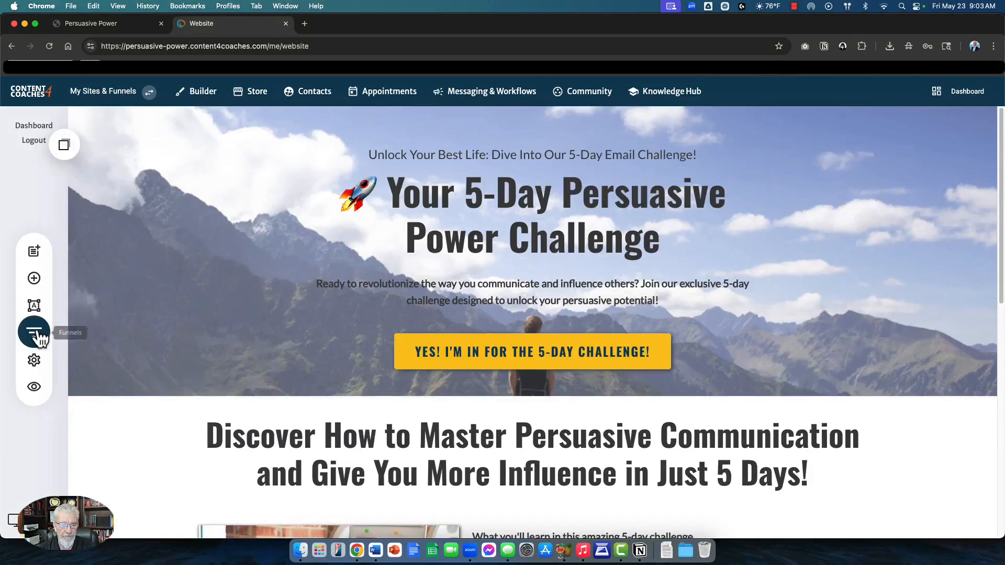
pyautogui.click(34, 332)
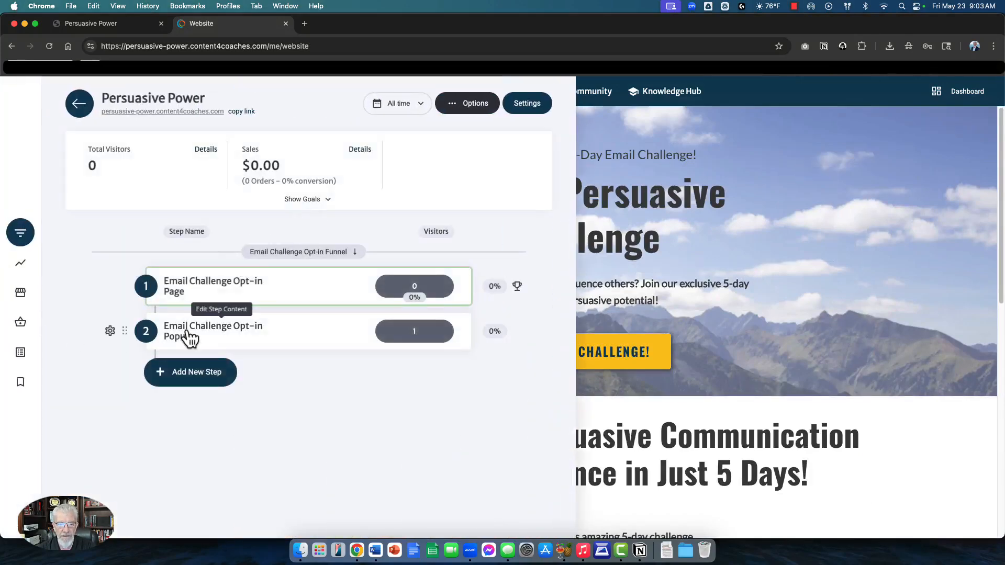
pyautogui.click(187, 334)
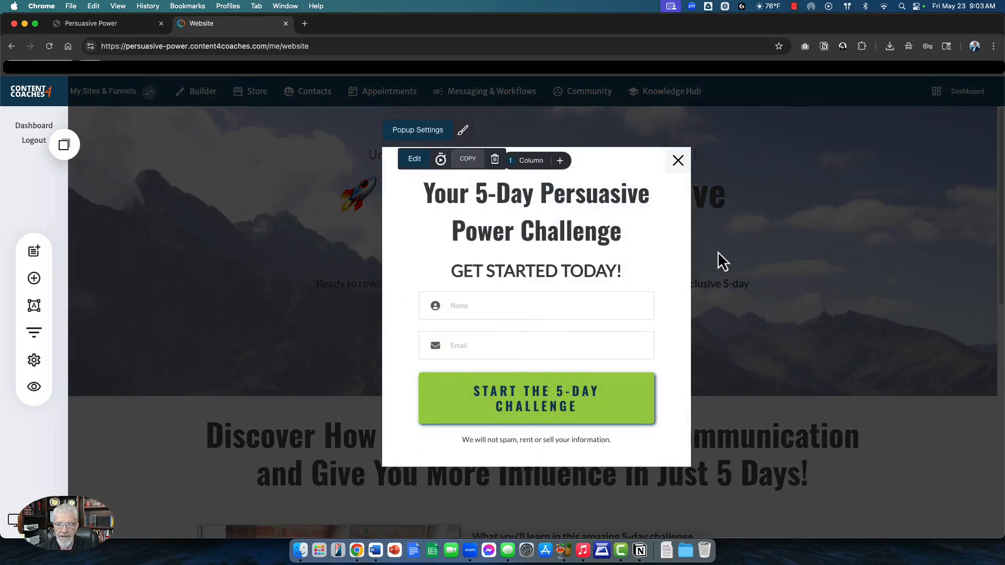
pyautogui.click(678, 161)
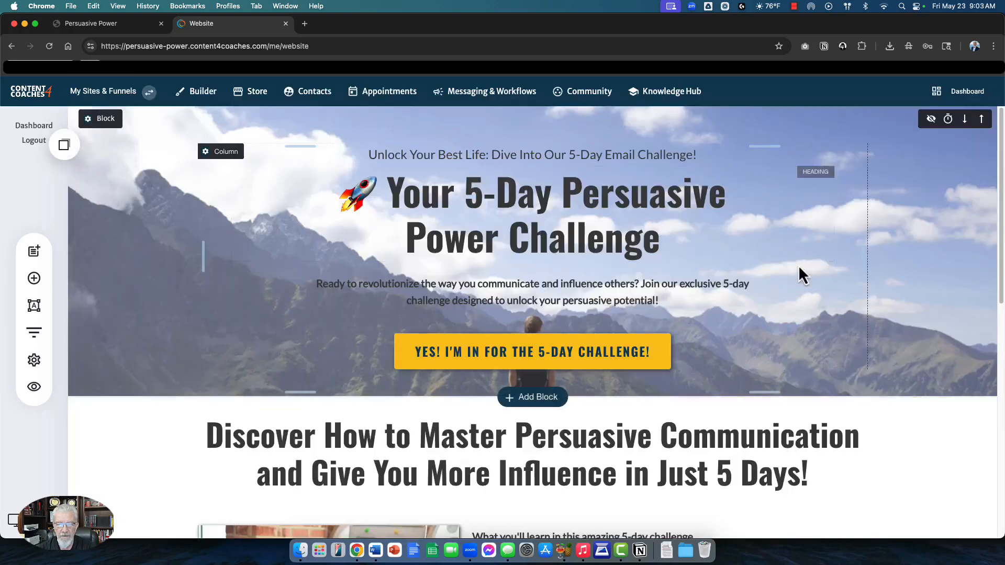
# Step: From Circles, open Persuasive Power and bring up the 5-Day Challenge Group Settings
pyautogui.click(582, 92)
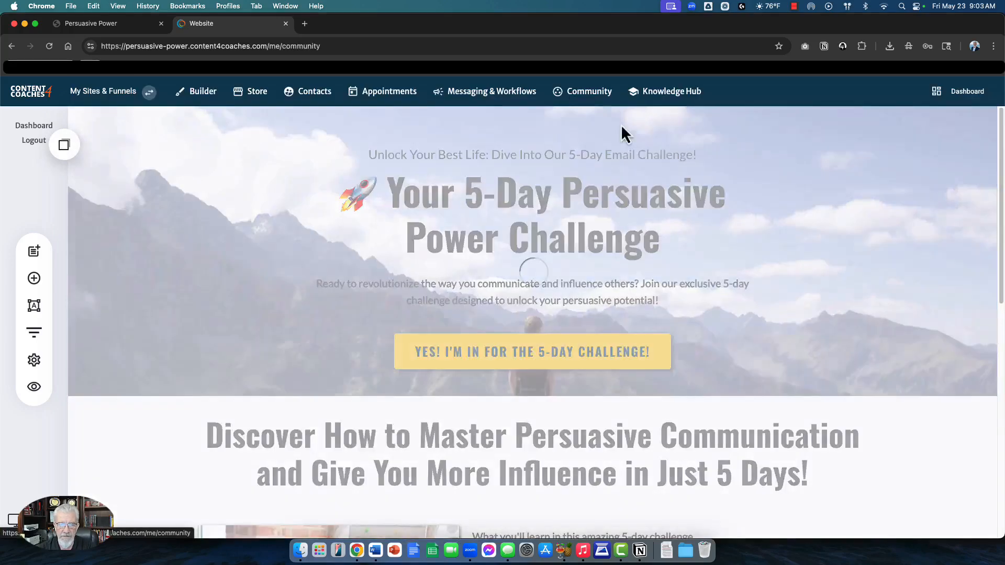
pyautogui.click(46, 260)
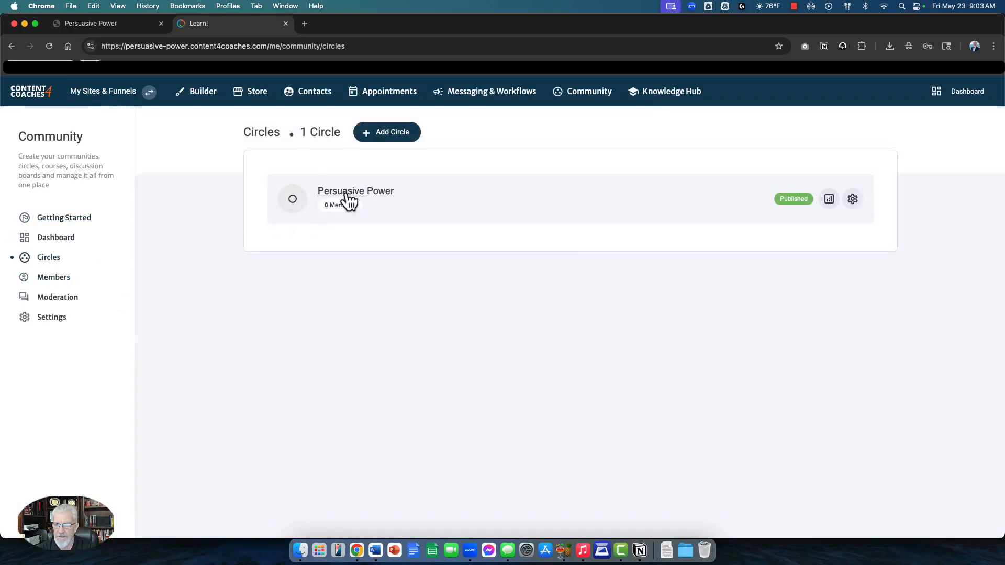
pyautogui.click(347, 201)
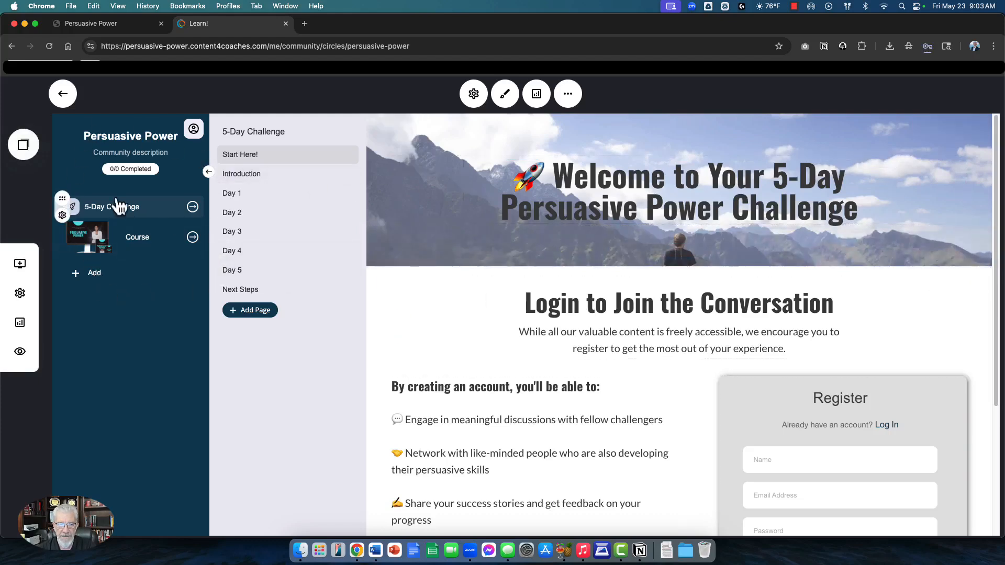
pyautogui.click(61, 217)
pyautogui.click(79, 135)
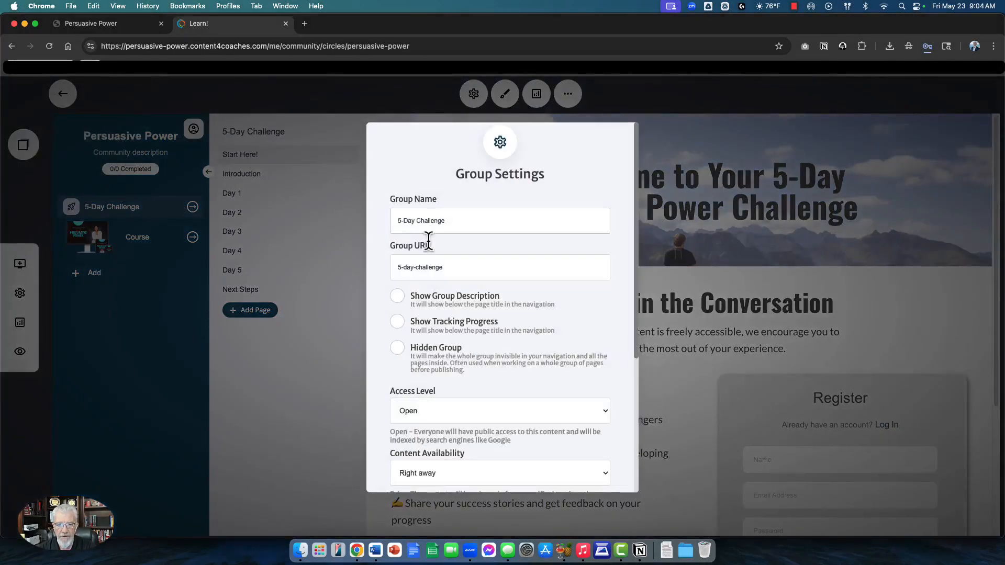
# Step: Keep the 5-Day Challenge group's access level Open and navigation layout Icon, then close settings
pyautogui.scroll(-1, 466, 309)
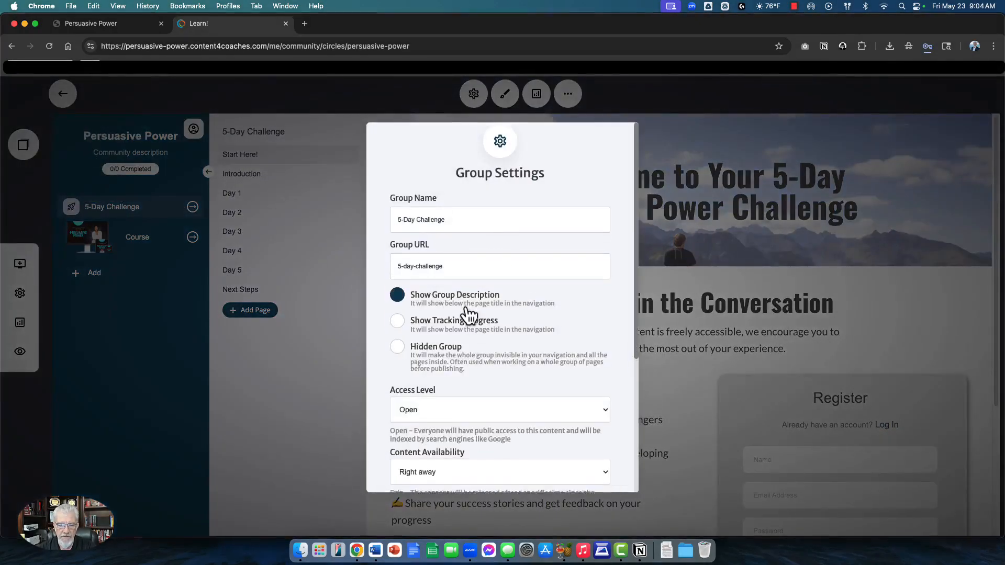
pyautogui.scroll(-5, 471, 319)
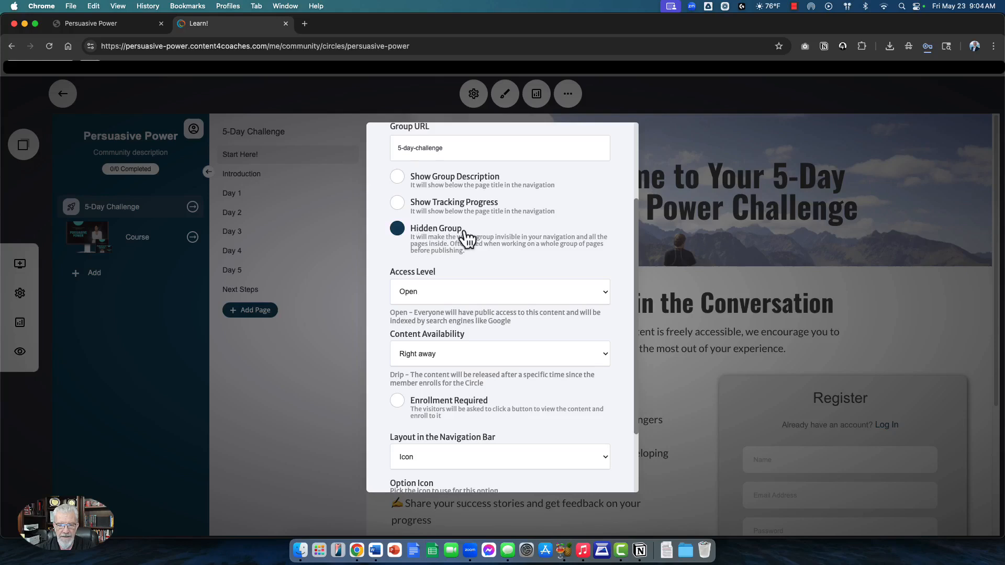
pyautogui.scroll(-2, 466, 236)
pyautogui.click(418, 256)
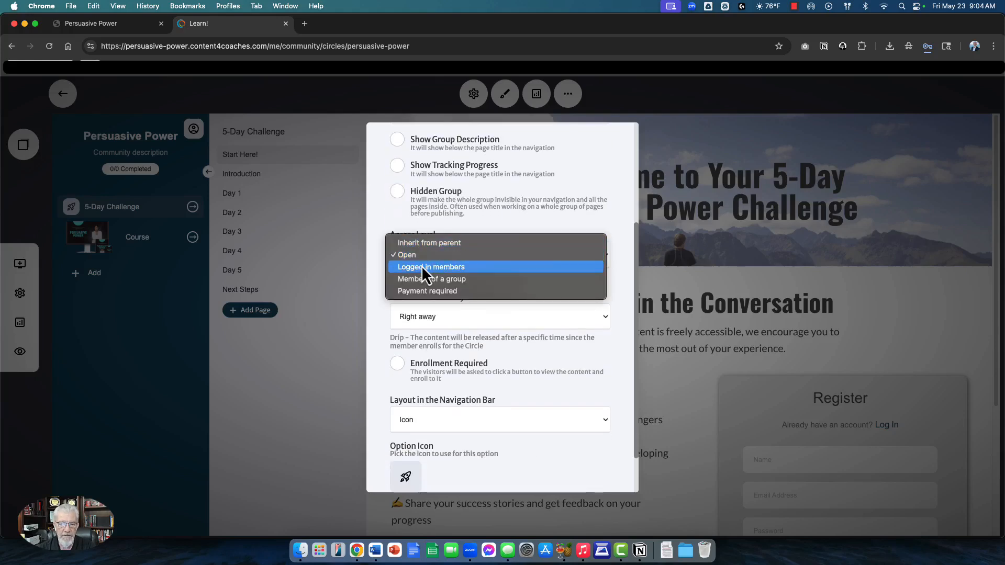
pyautogui.click(379, 306)
pyautogui.scroll(-2, 425, 324)
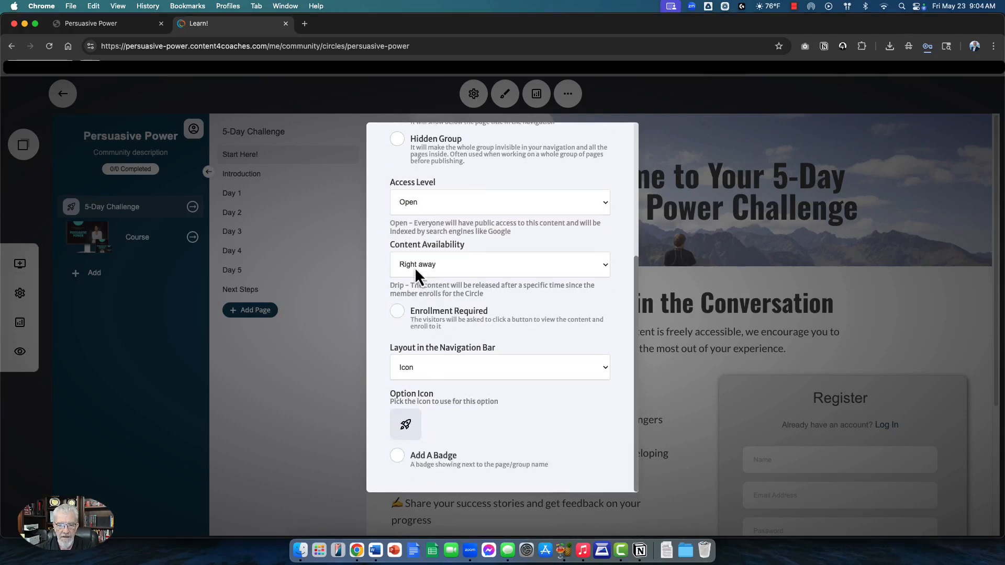
pyautogui.click(449, 312)
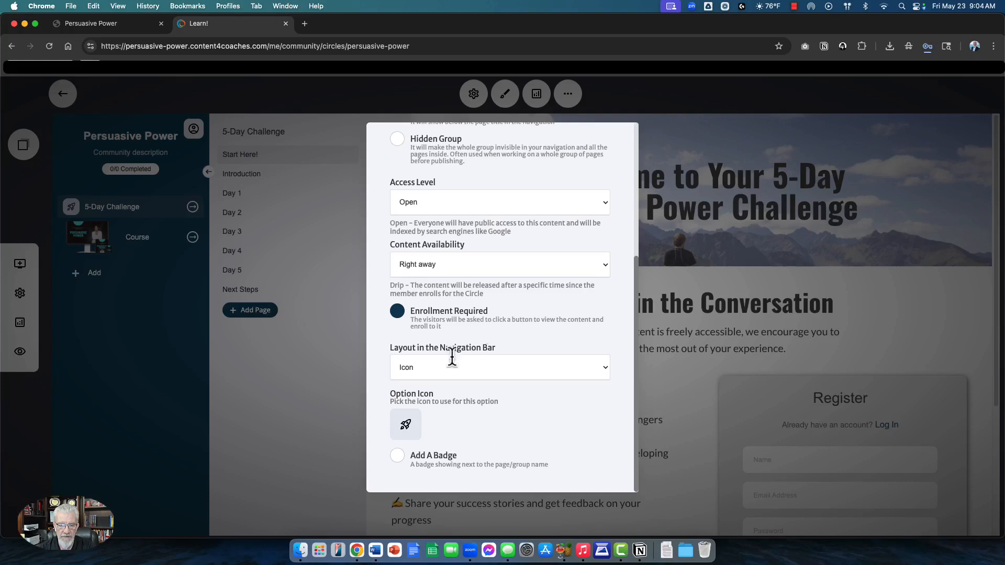
pyautogui.click(427, 375)
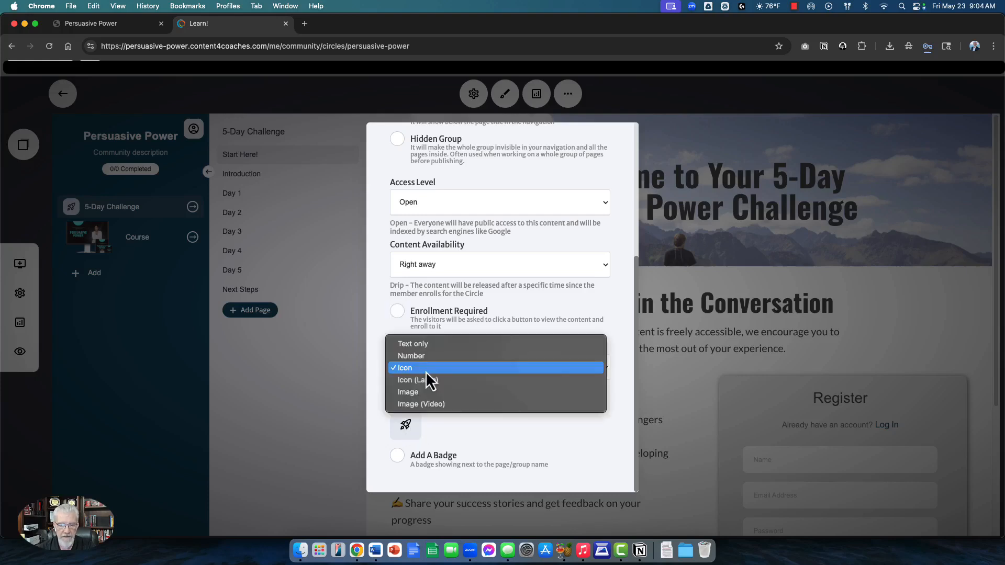
pyautogui.click(426, 373)
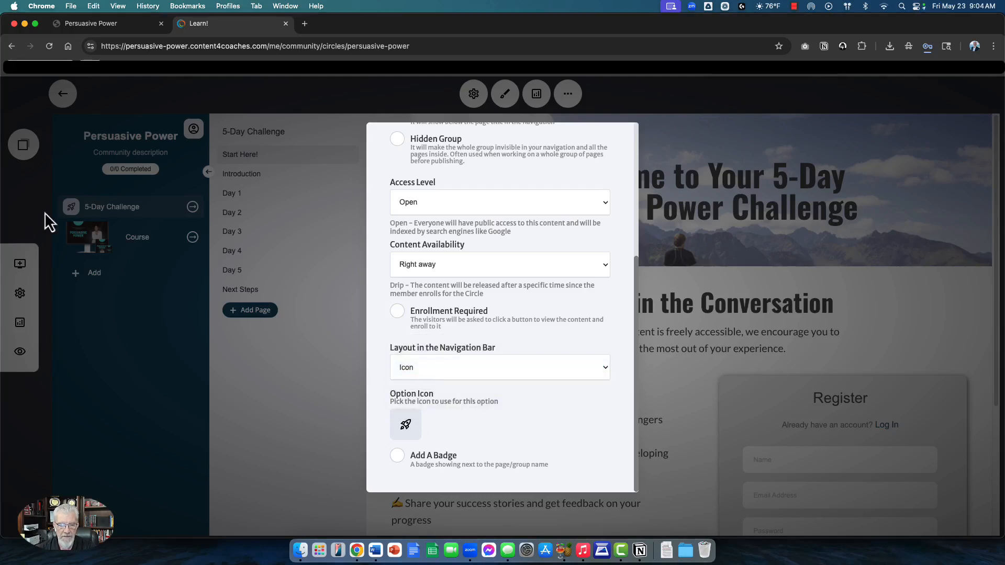
pyautogui.click(399, 457)
pyautogui.click(323, 373)
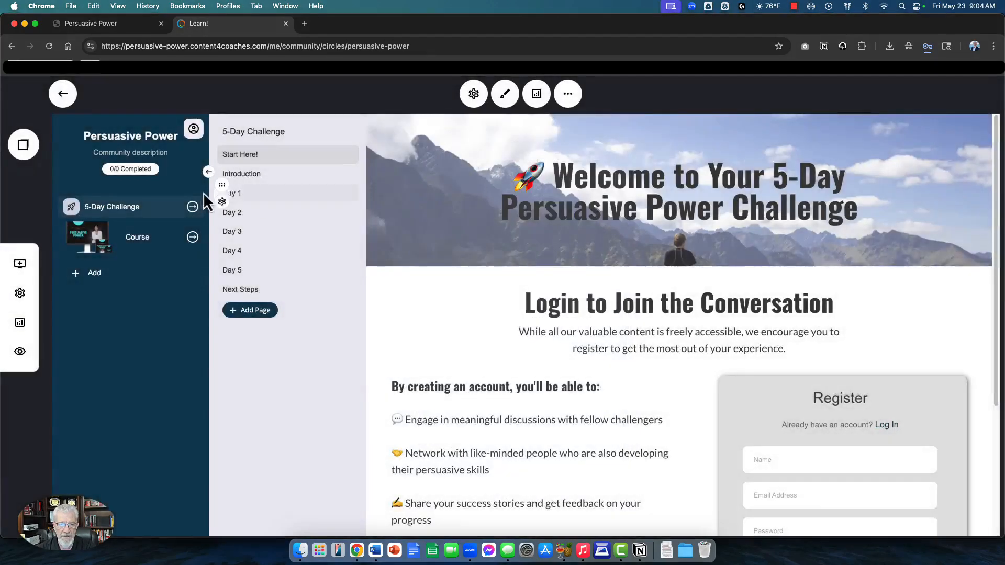
# Step: Open the Start Here! page, nudge the Login to Join the Conversation heading, and save
pyautogui.click(266, 159)
pyautogui.scroll(-2, 576, 209)
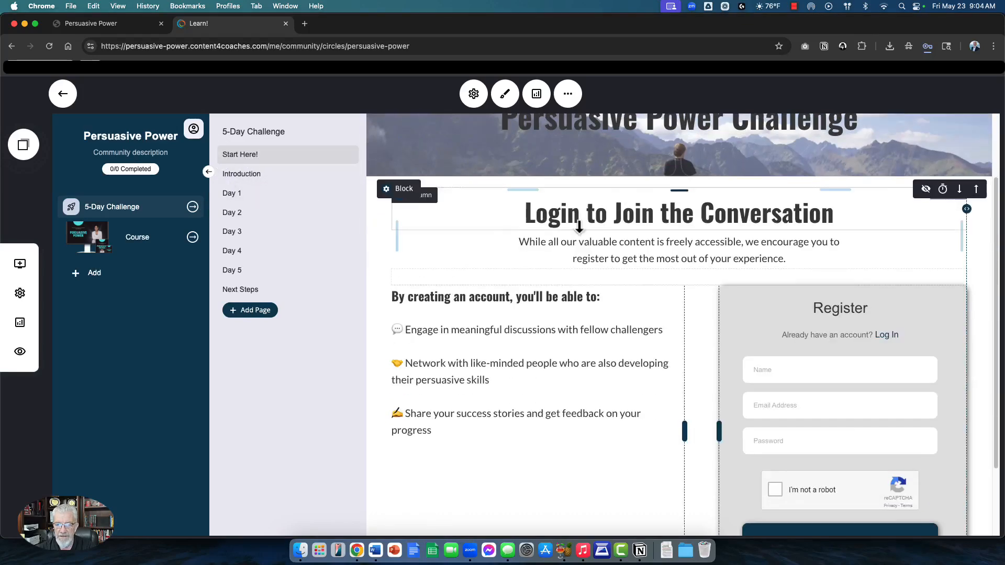
pyautogui.moveTo(609, 214); pyautogui.dragTo(640, 199)
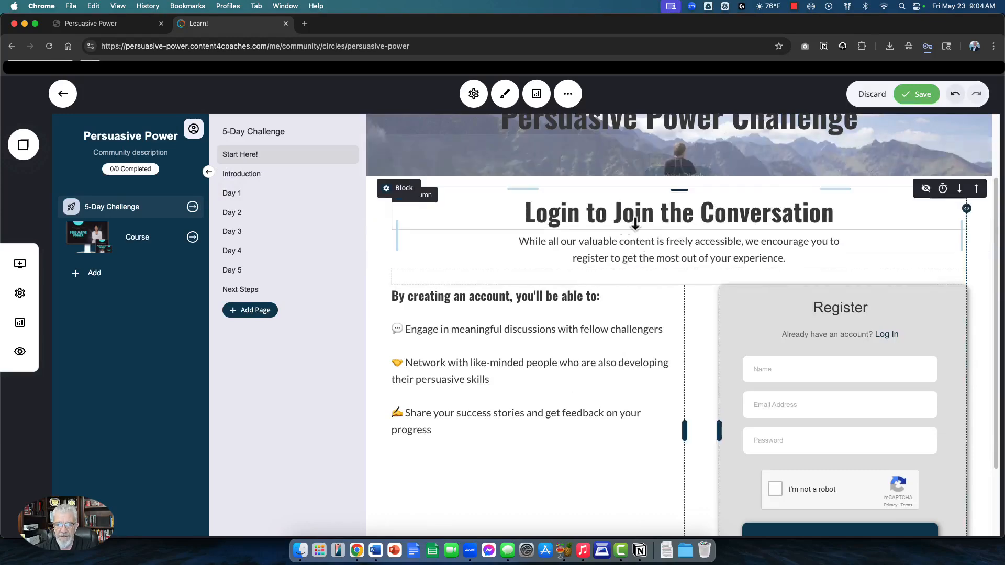
pyautogui.scroll(2, 576, 325)
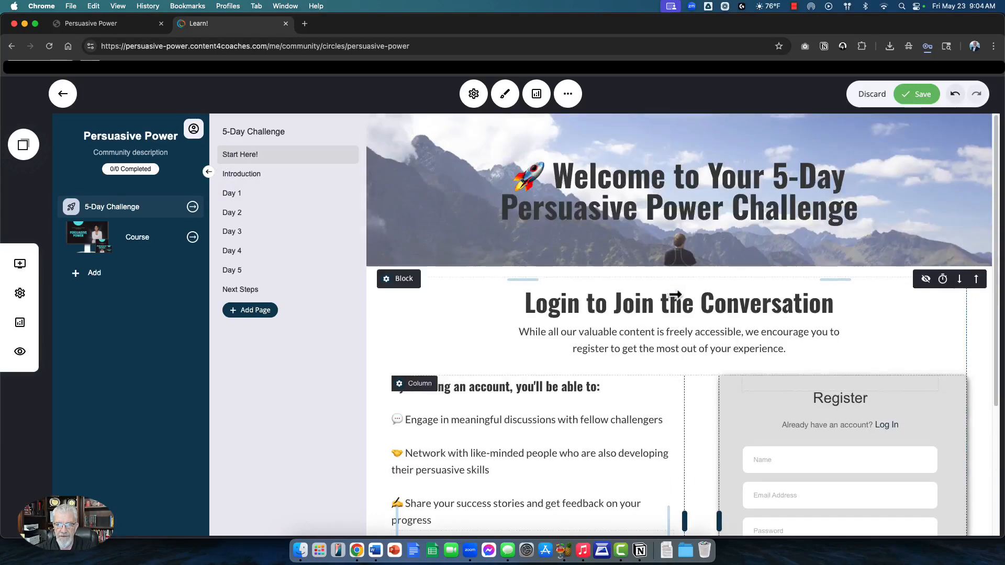
pyautogui.click(893, 95)
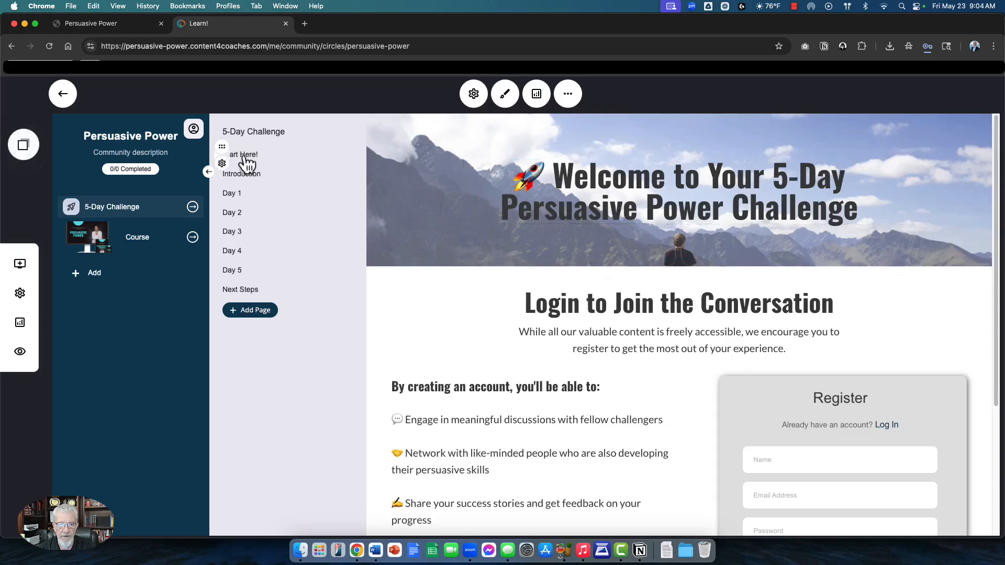
# Step: Review the Start Here! page settings and close them unchanged, Hidden Page left off
pyautogui.click(226, 164)
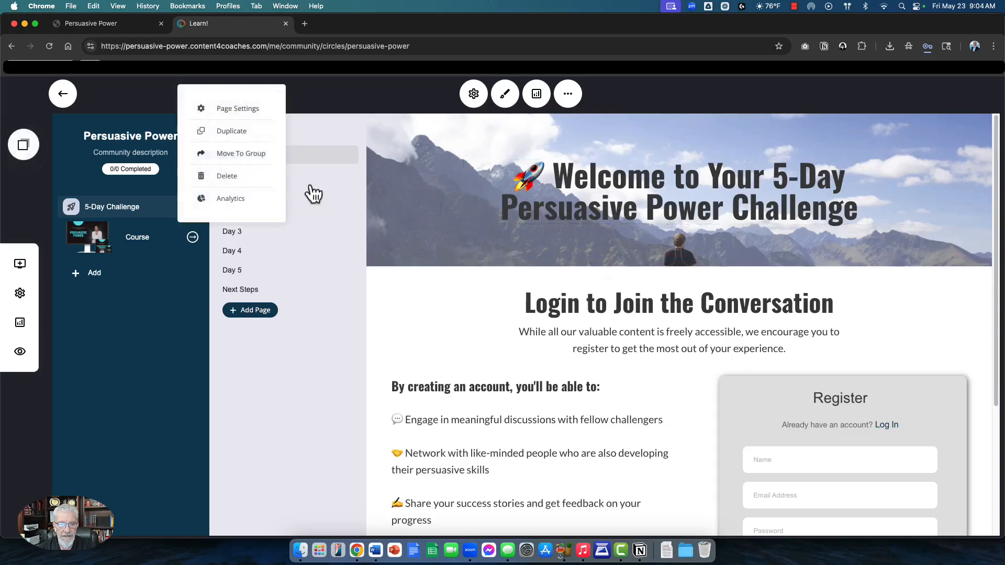
pyautogui.click(233, 107)
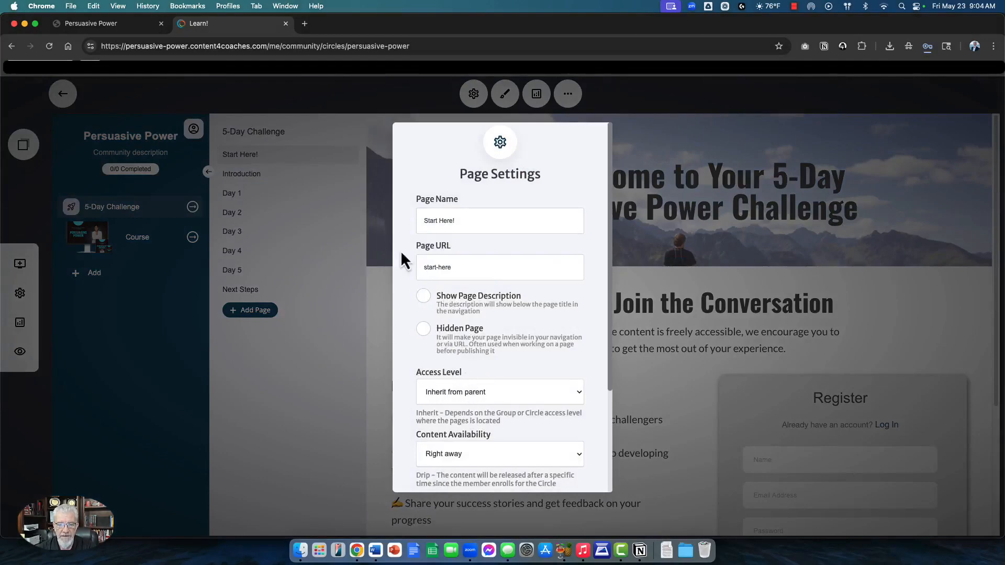
pyautogui.click(310, 190)
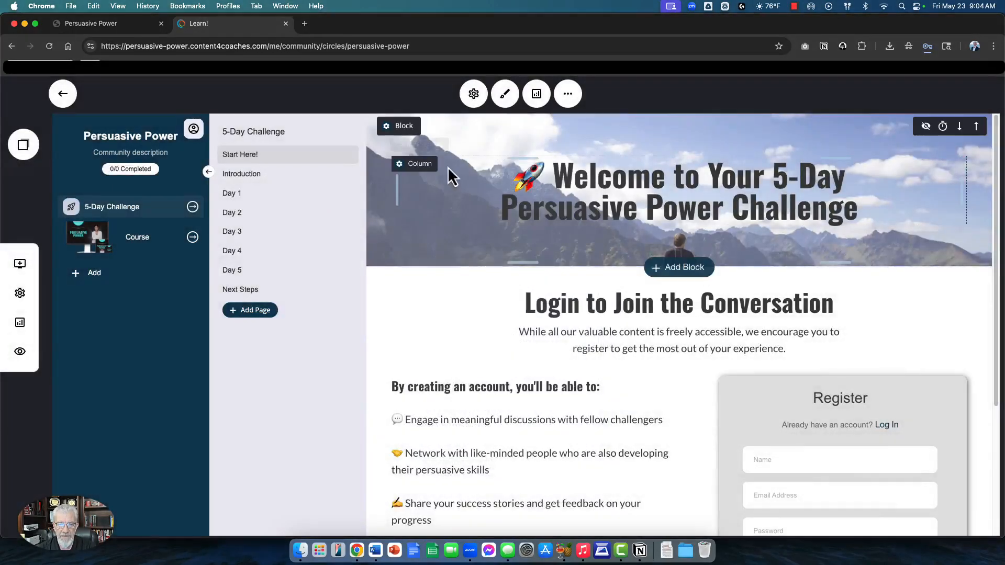
# Step: Open the Introduction page settings and try a Drip release with a days-after-joining value
pyautogui.click(251, 178)
pyautogui.scroll(-5, 570, 286)
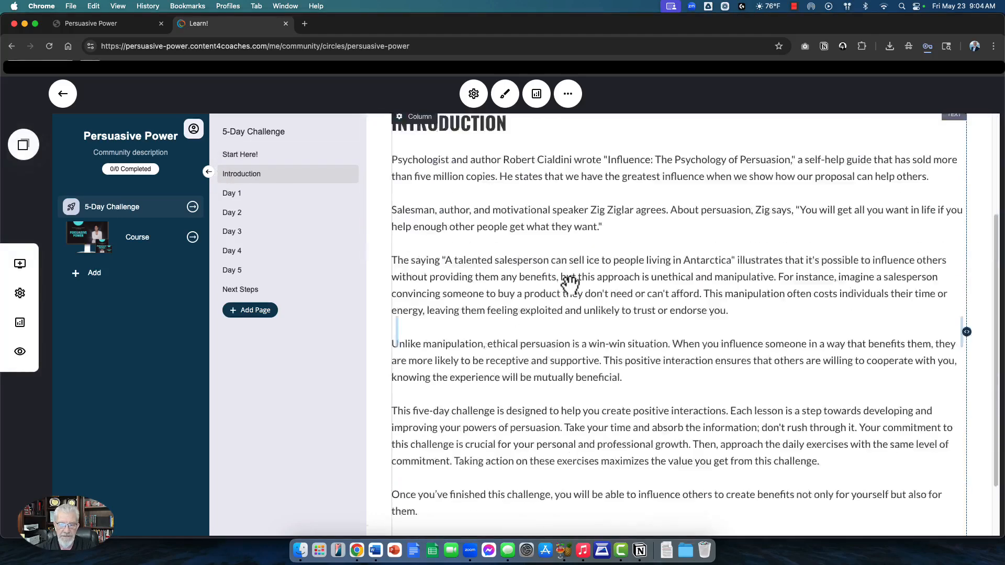
pyautogui.scroll(5, 570, 286)
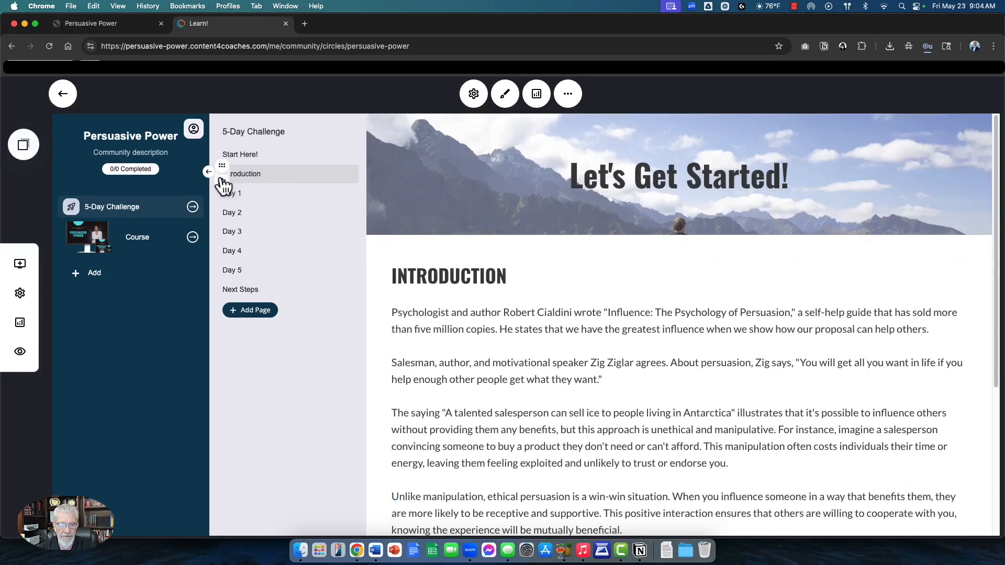
pyautogui.click(222, 182)
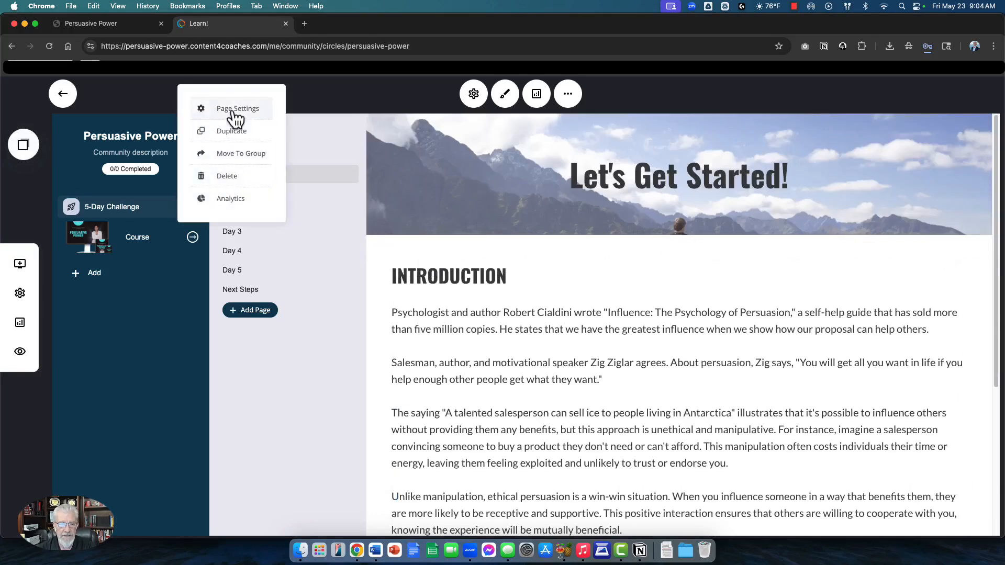
pyautogui.click(232, 107)
pyautogui.scroll(-3, 516, 309)
pyautogui.click(440, 317)
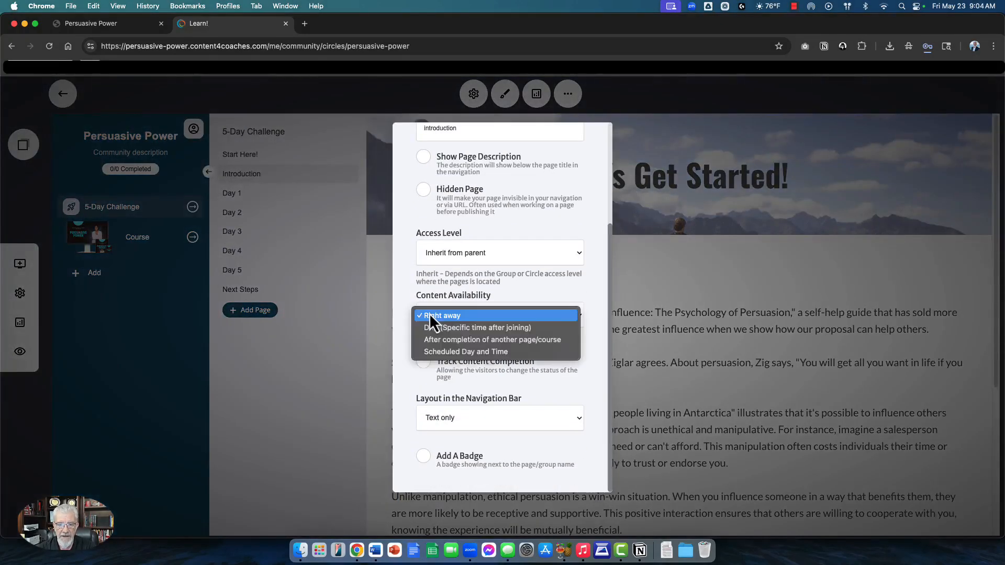
pyautogui.click(437, 328)
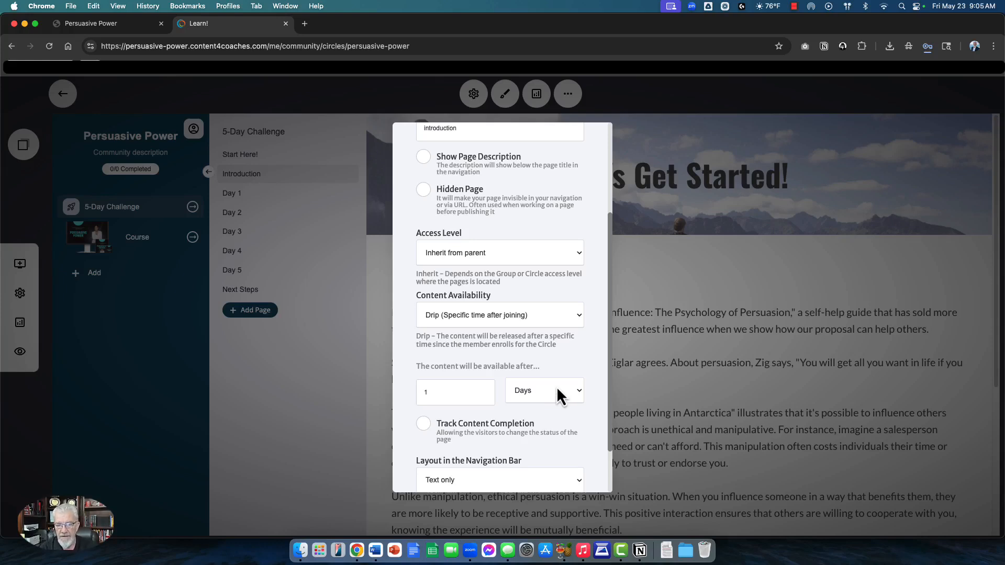
pyautogui.click(455, 397)
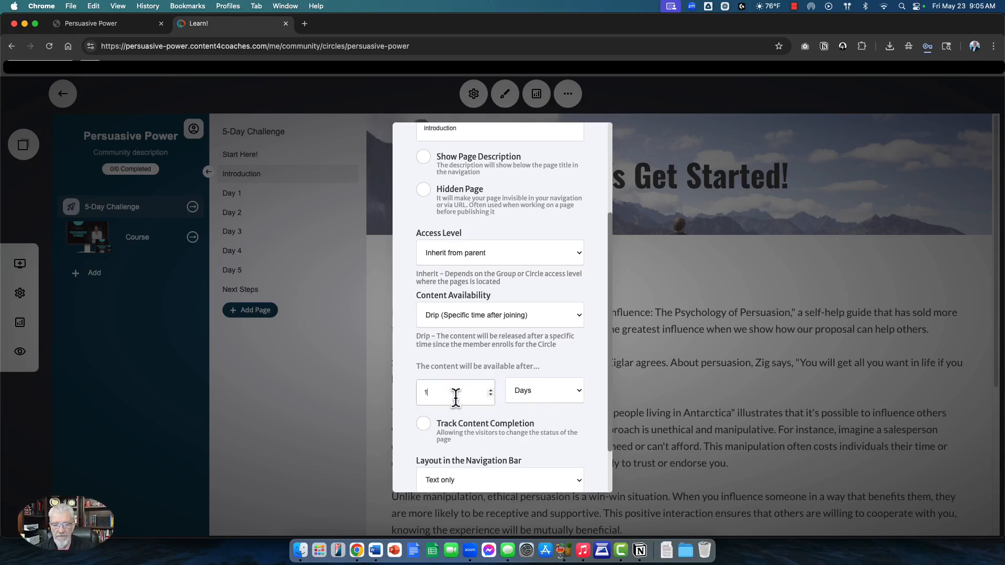
# Step: Try a Scheduled Day and Time release, then set content availability to Right away
pyautogui.click(468, 319)
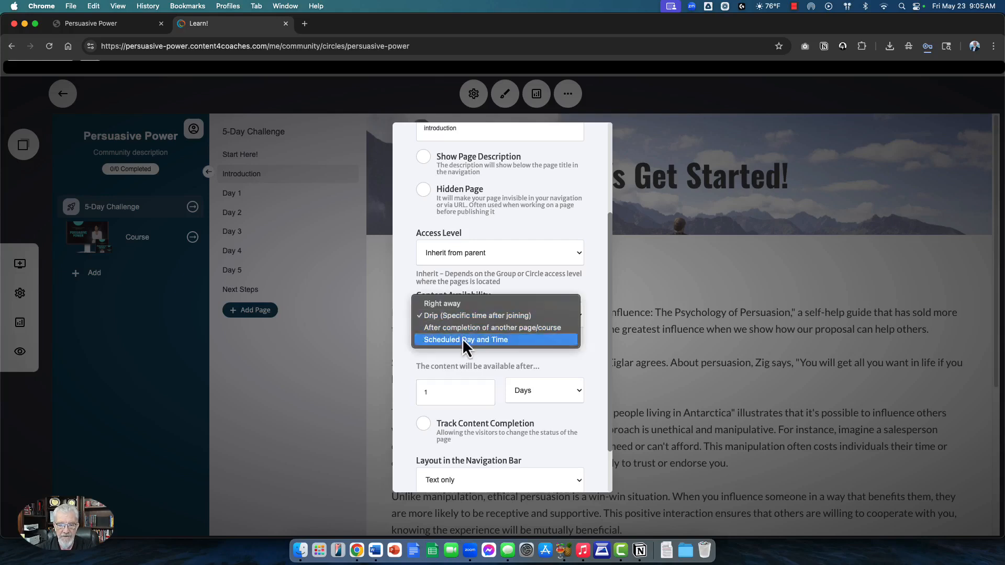
pyautogui.click(462, 339)
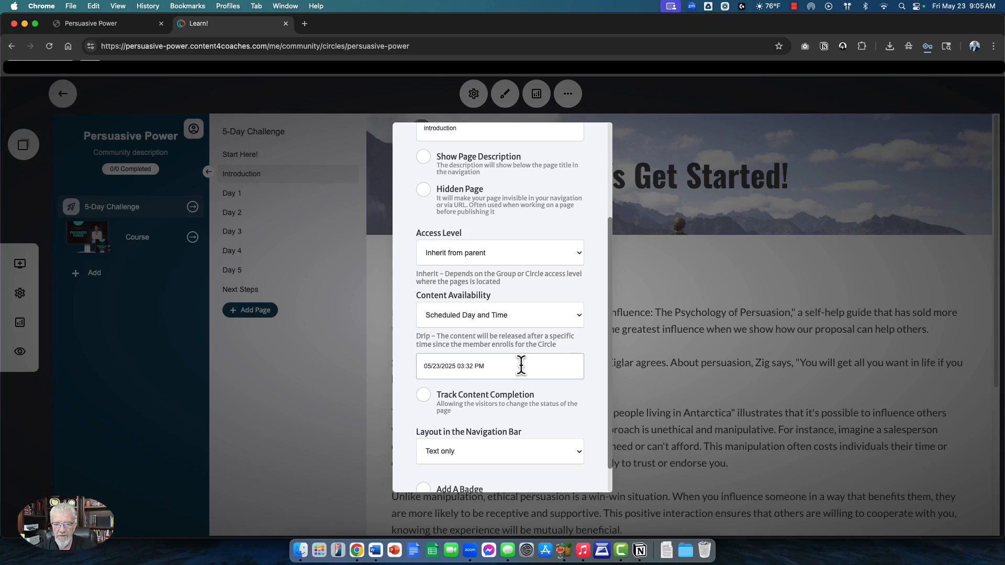
pyautogui.click(457, 366)
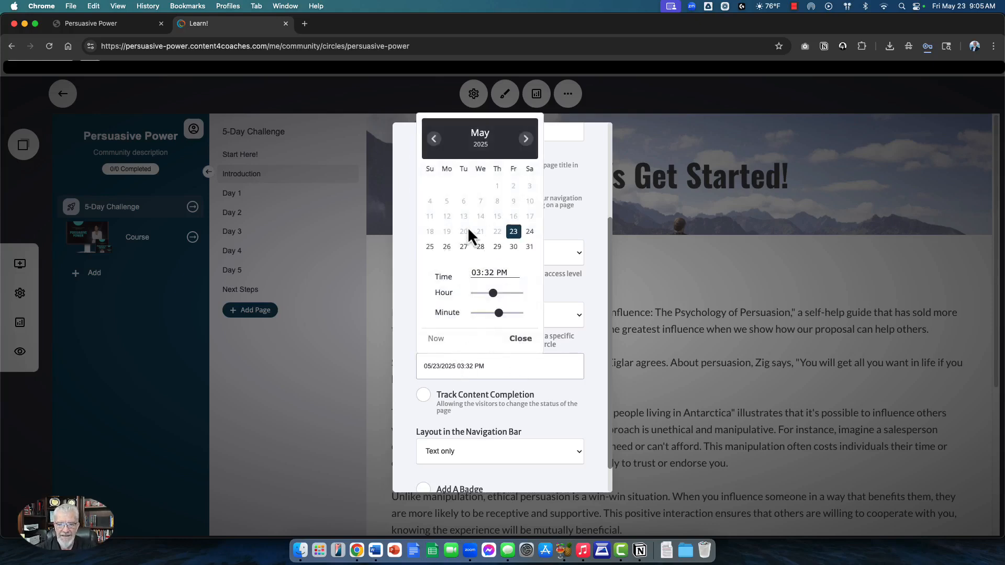
pyautogui.click(584, 266)
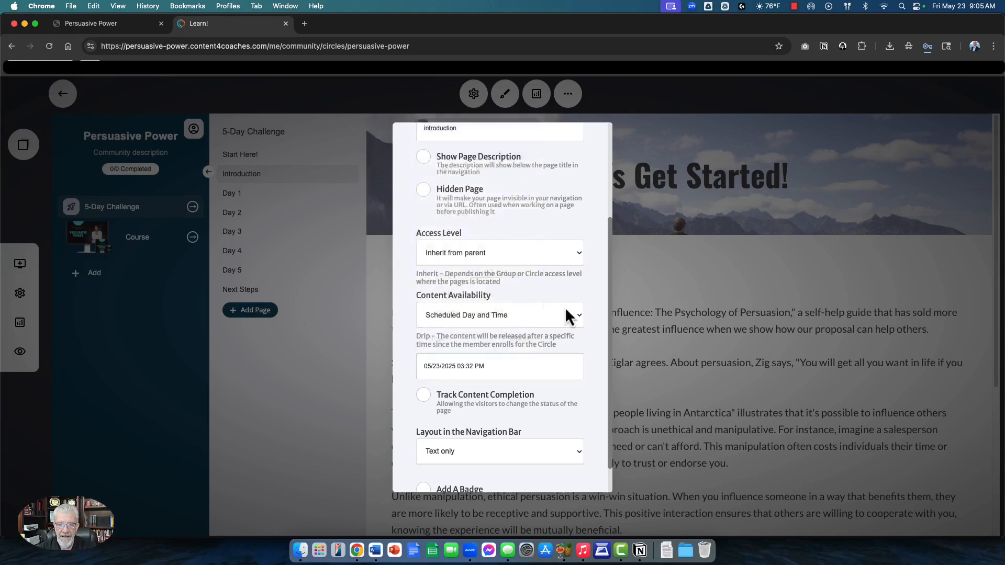
pyautogui.click(462, 371)
pyautogui.click(522, 339)
pyautogui.click(484, 319)
pyautogui.click(447, 282)
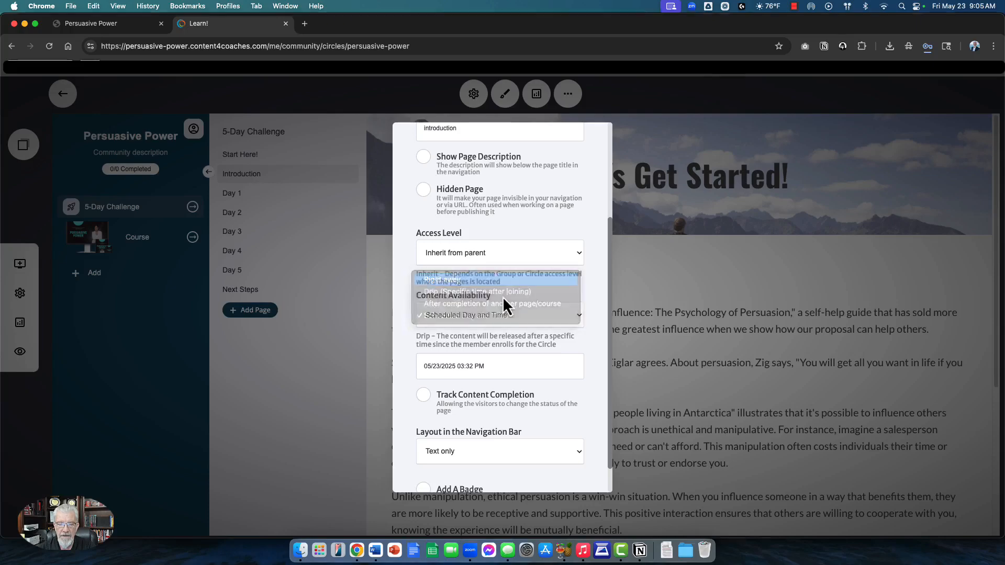
pyautogui.click(699, 308)
# Step: Scroll through the Introduction page content
pyautogui.scroll(-6, 474, 421)
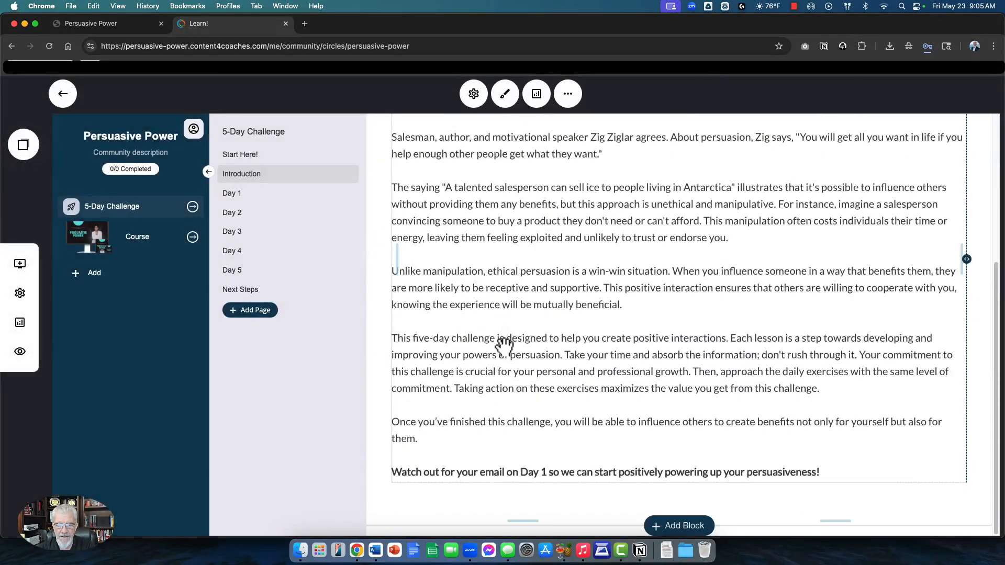
pyautogui.scroll(6, 511, 345)
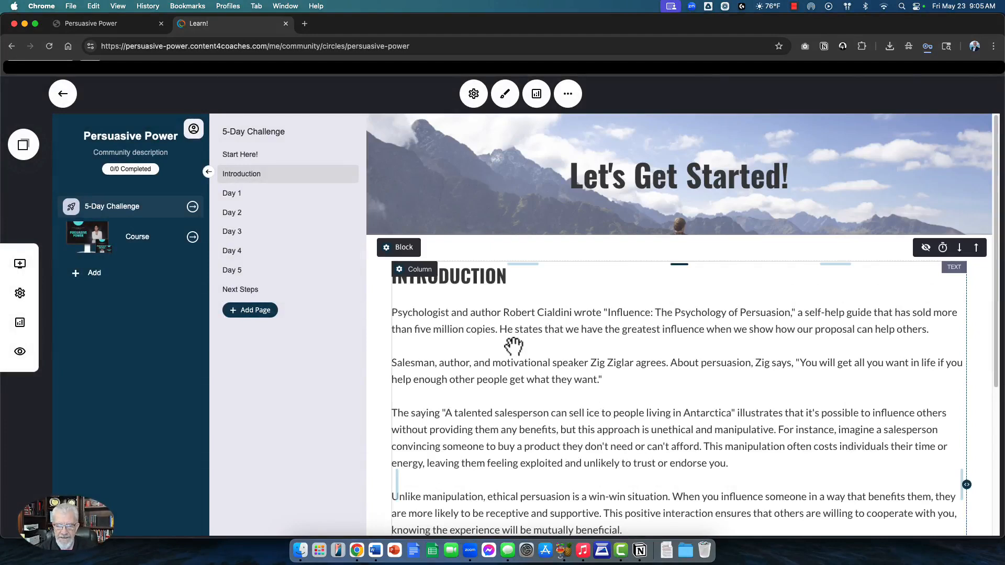
pyautogui.scroll(-1, 654, 305)
pyautogui.scroll(-1, 572, 303)
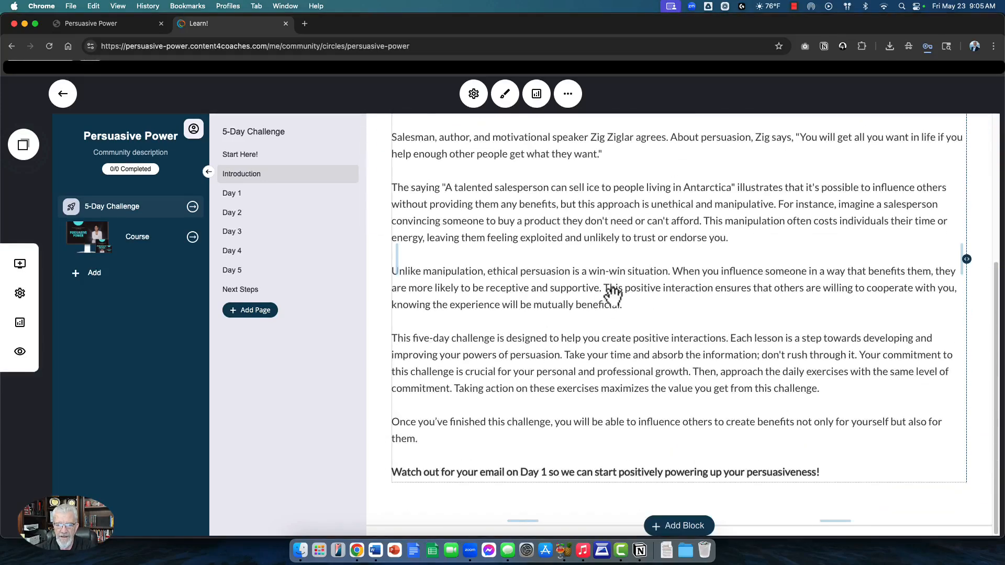
pyautogui.scroll(5, 574, 283)
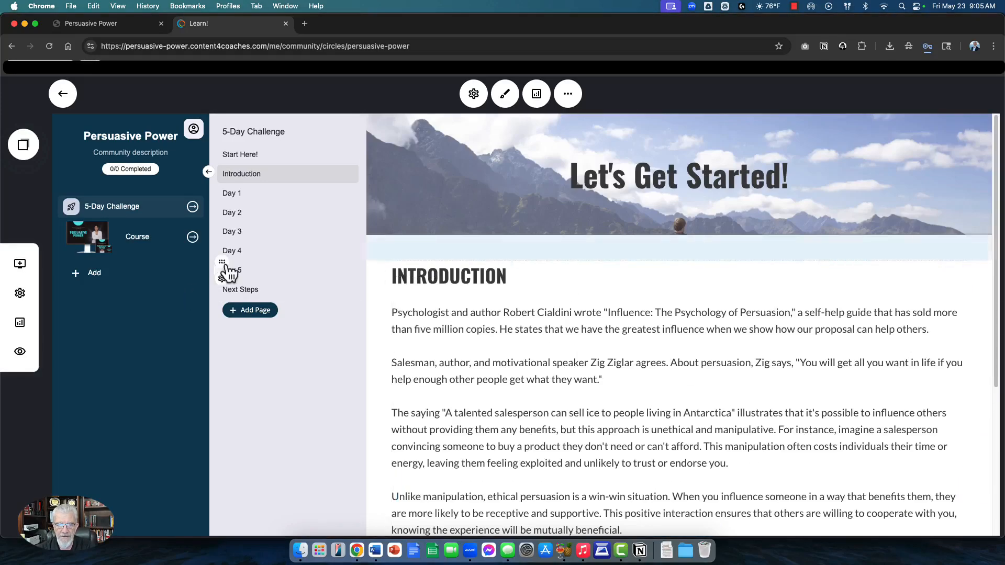
# Step: Browse the Add Widget list, then open the Day 1 "Self-Awareness & Persuasion" page
pyautogui.click(20, 264)
pyautogui.scroll(-7, 116, 237)
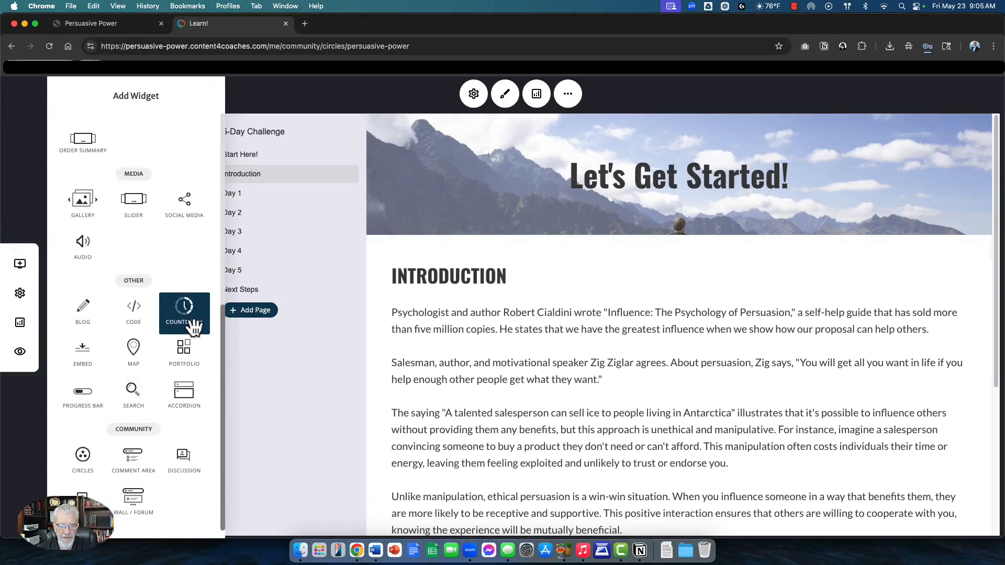
pyautogui.scroll(7, 189, 322)
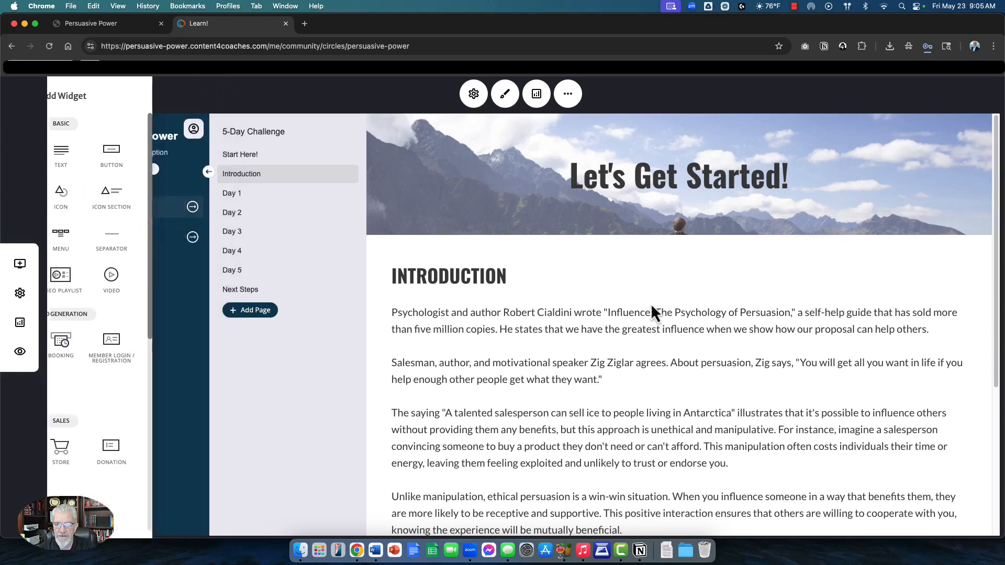
pyautogui.click(239, 195)
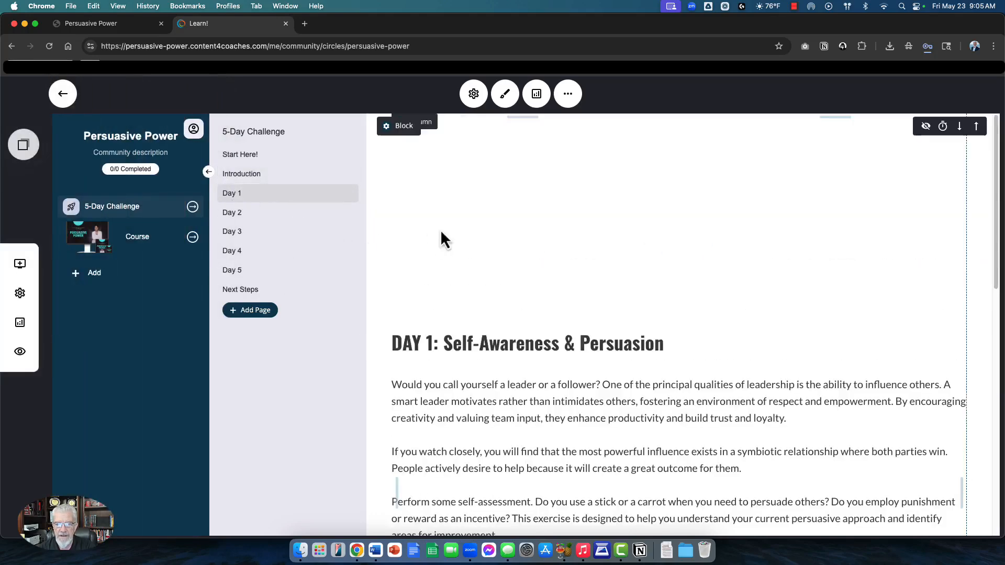
# Step: Keep the Day 1 "Lesson 1 Wins" comment area open to All Members, no approval required
pyautogui.scroll(-10, 574, 309)
pyautogui.scroll(6, 592, 294)
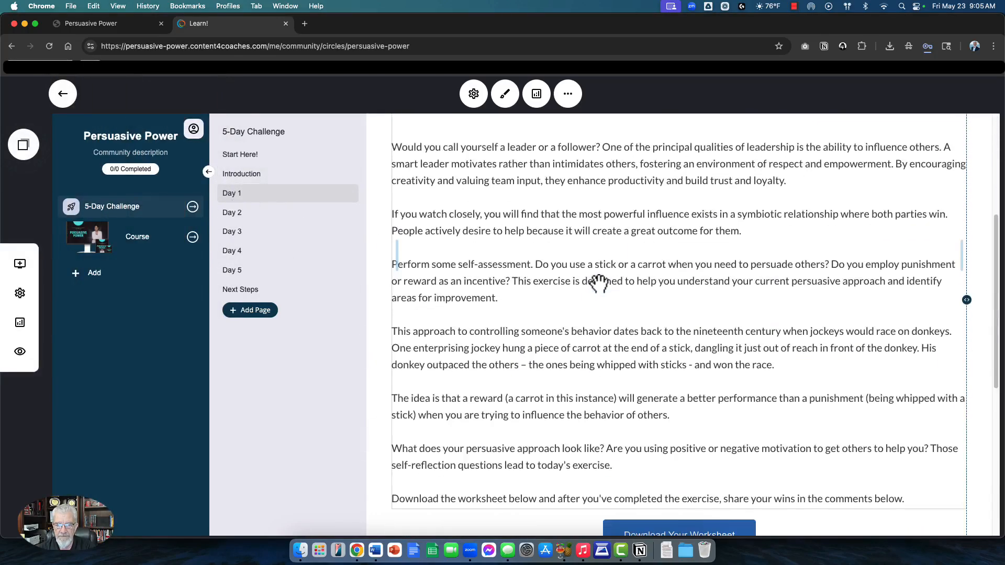
pyautogui.scroll(5, 607, 256)
pyautogui.scroll(-10, 635, 271)
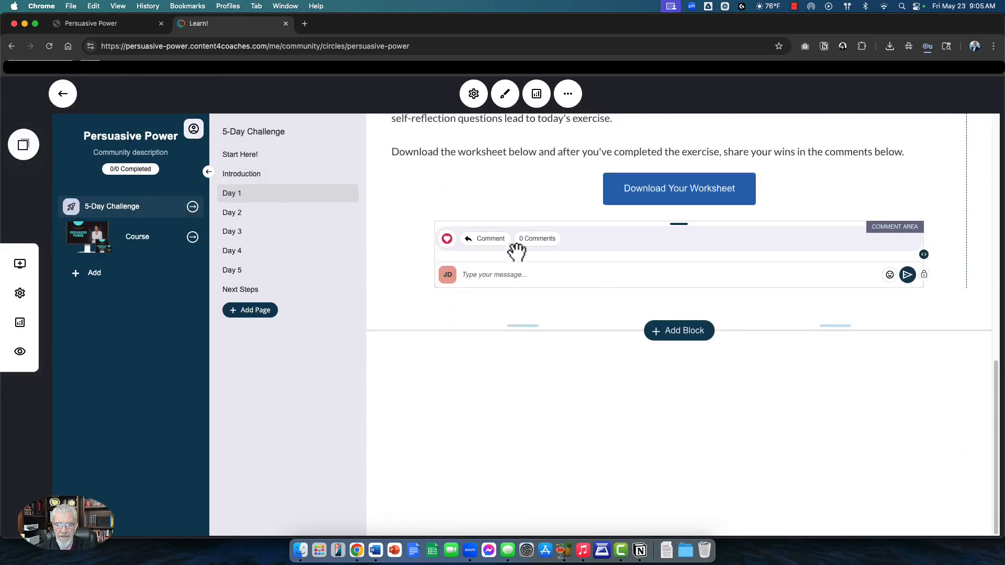
pyautogui.click(517, 252)
pyautogui.click(446, 207)
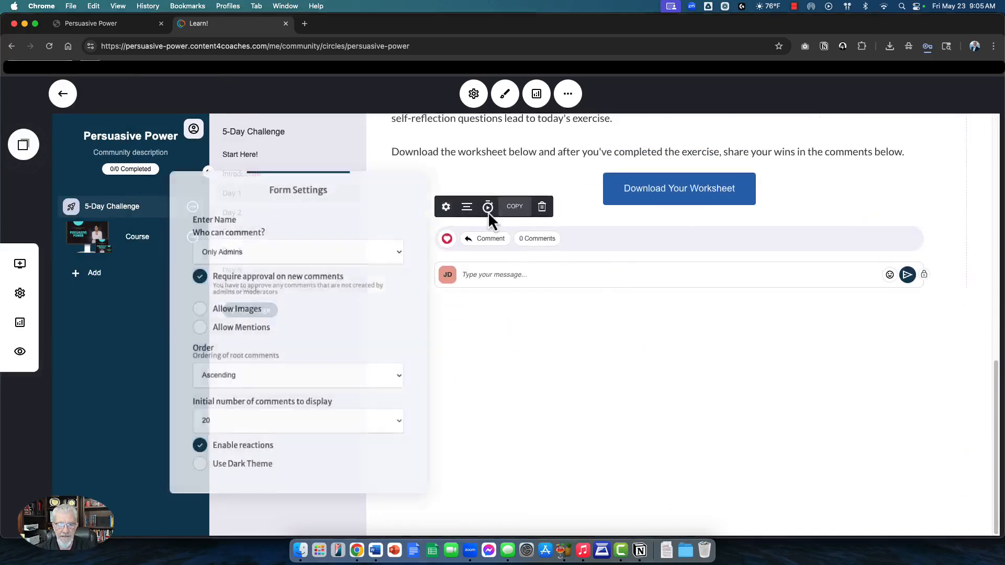
pyautogui.click(222, 283)
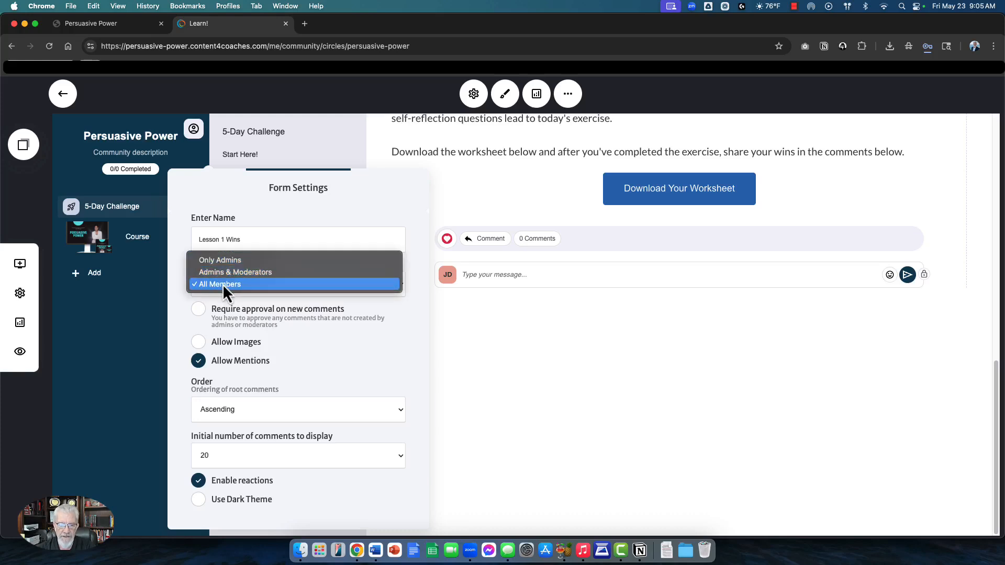
pyautogui.click(222, 285)
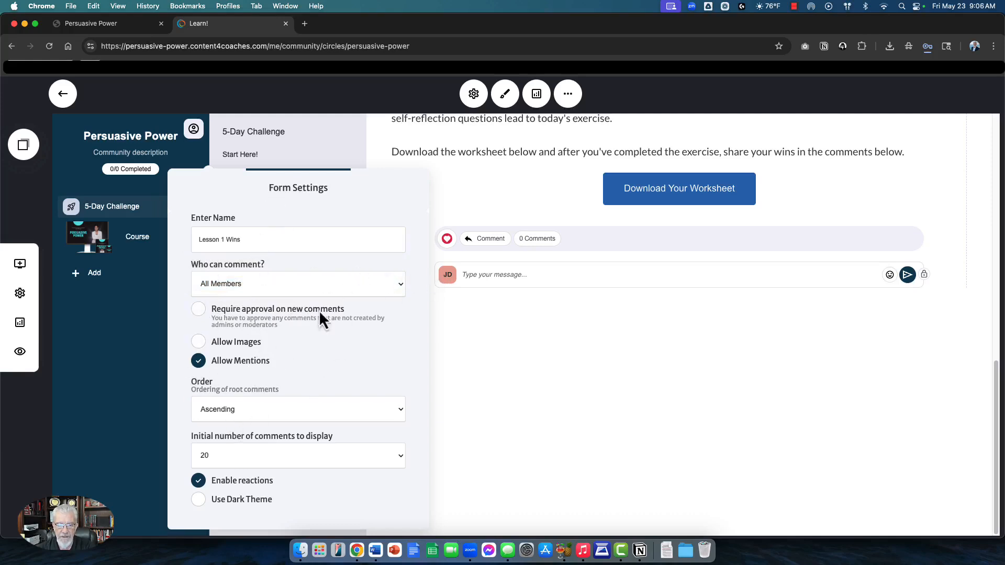
pyautogui.click(628, 268)
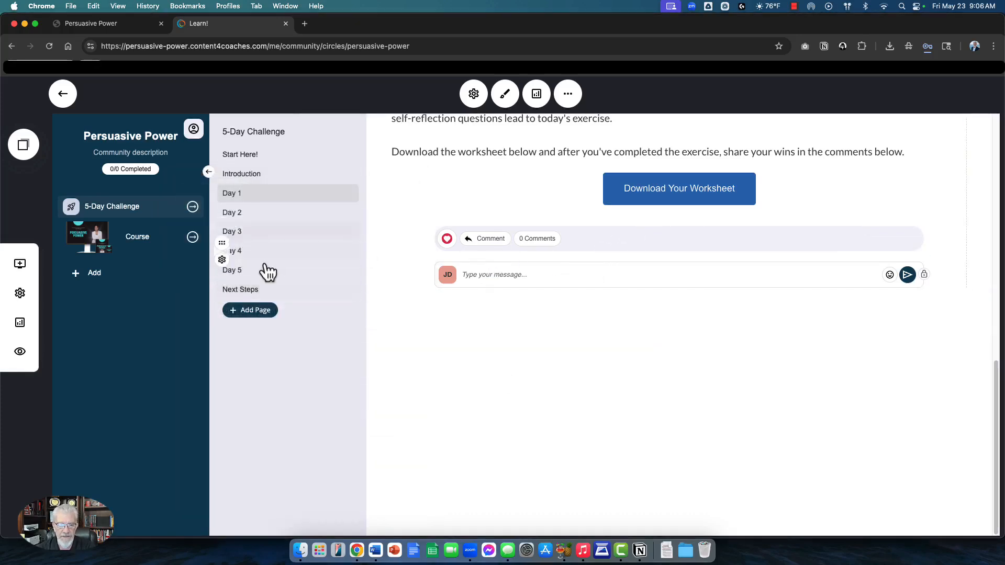
pyautogui.click(263, 296)
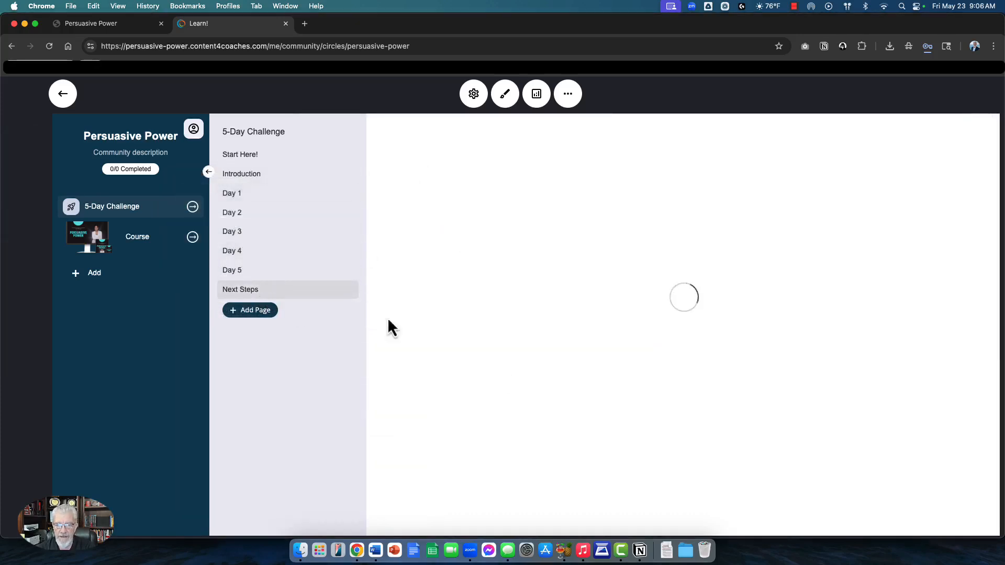
pyautogui.scroll(-15, 642, 251)
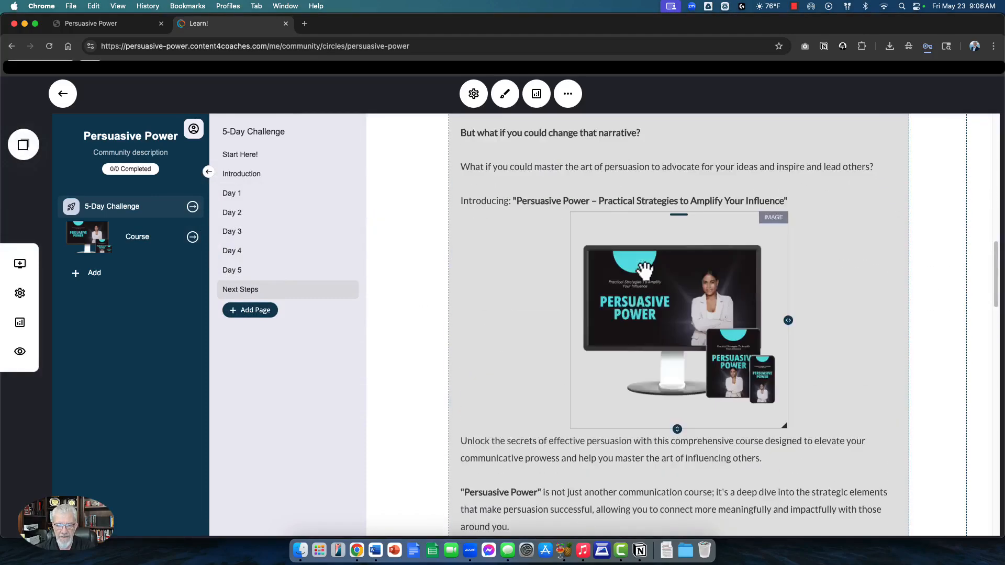
pyautogui.scroll(-15, 658, 238)
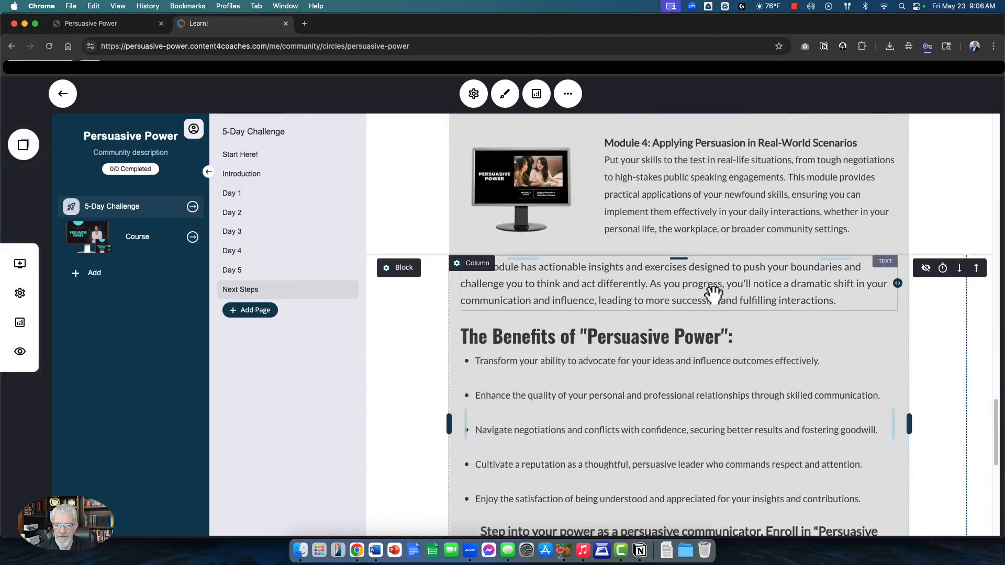
pyautogui.scroll(-3, 628, 278)
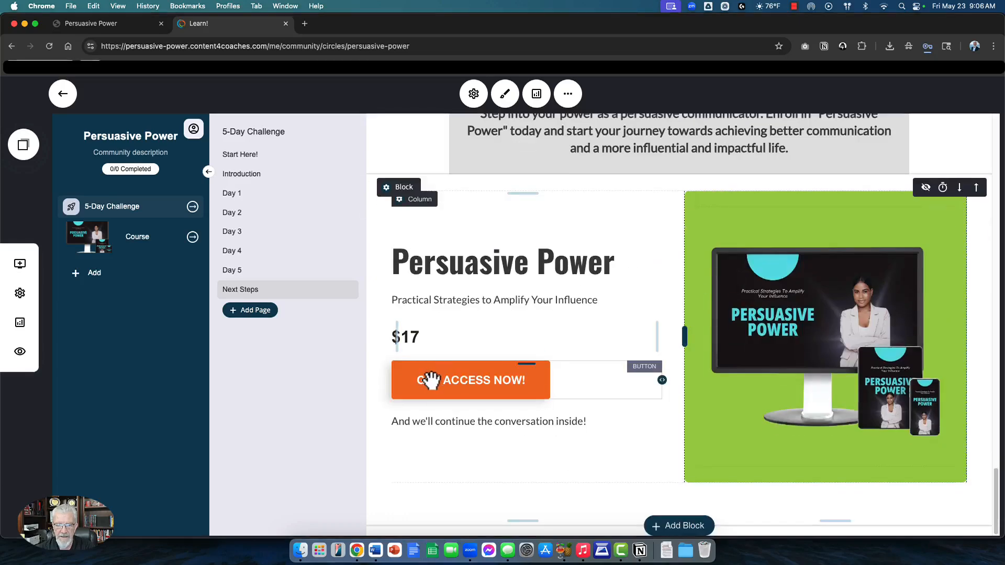
pyautogui.click(426, 382)
pyautogui.click(434, 347)
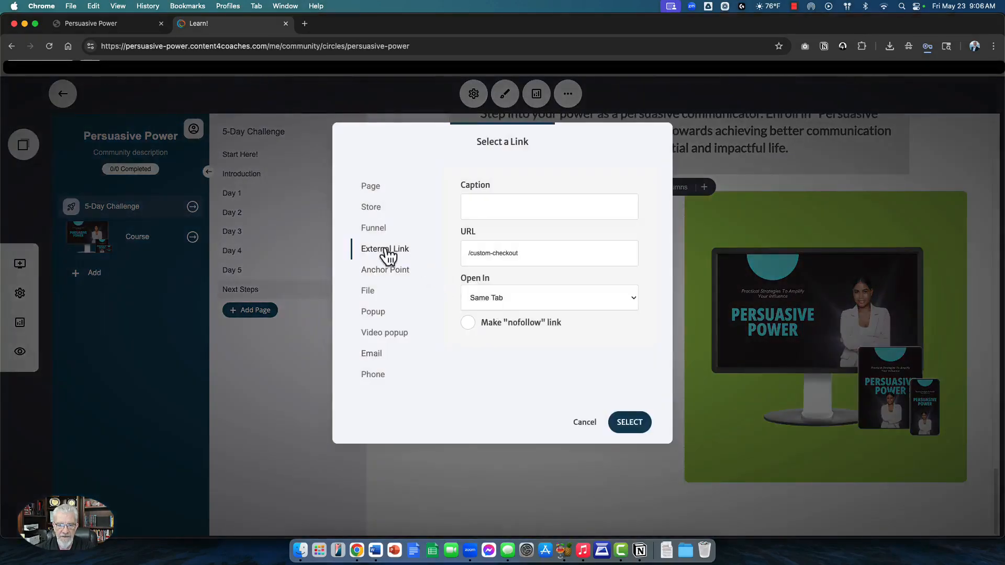
pyautogui.click(376, 207)
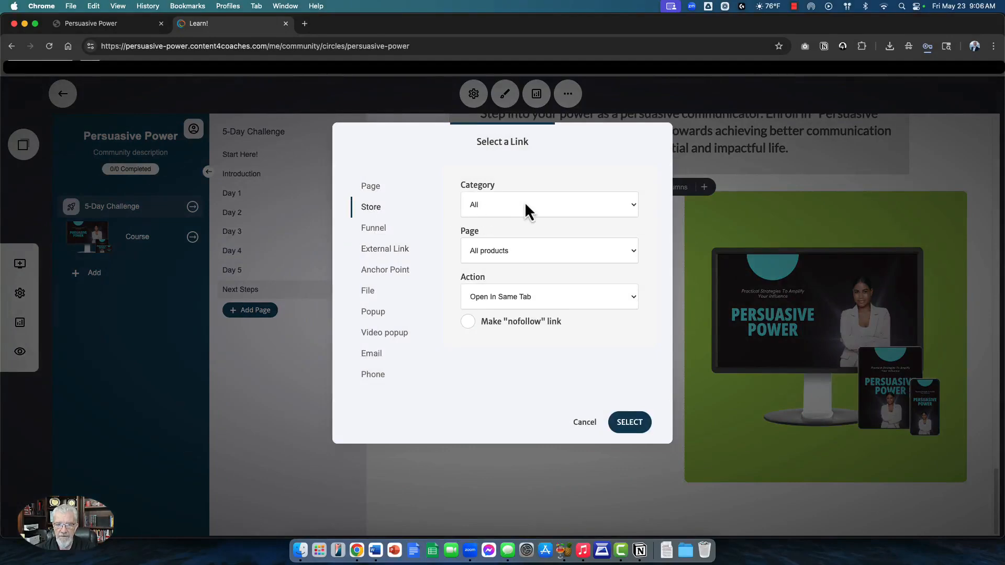
pyautogui.click(586, 422)
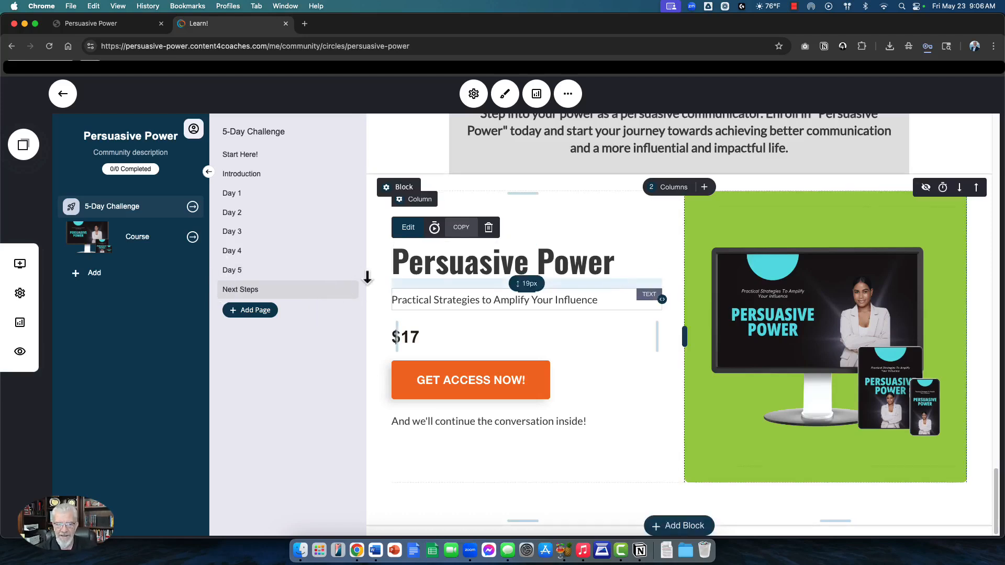
# Step: Open the Course group's Introduction lesson and its intro video settings
pyautogui.click(128, 250)
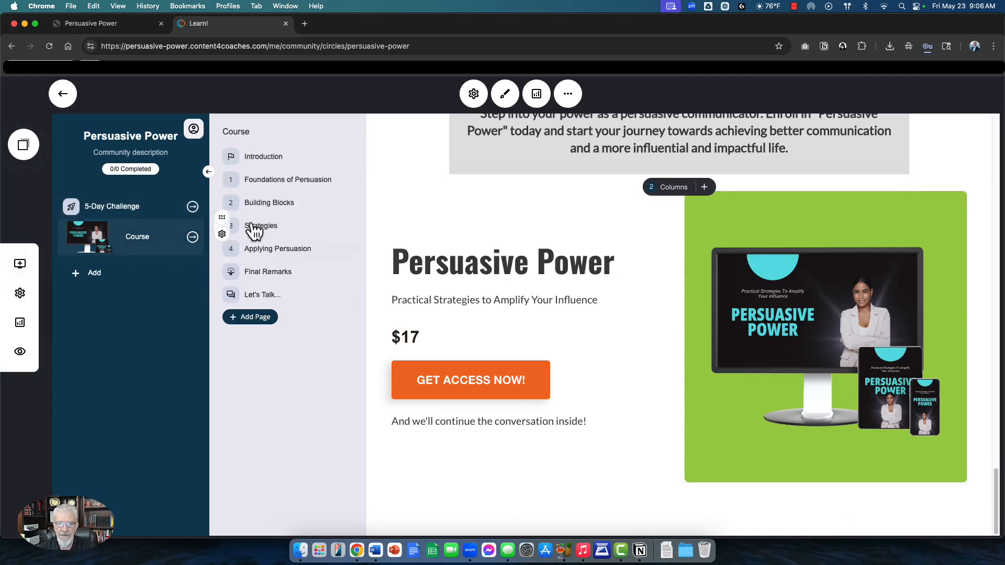
pyautogui.click(257, 158)
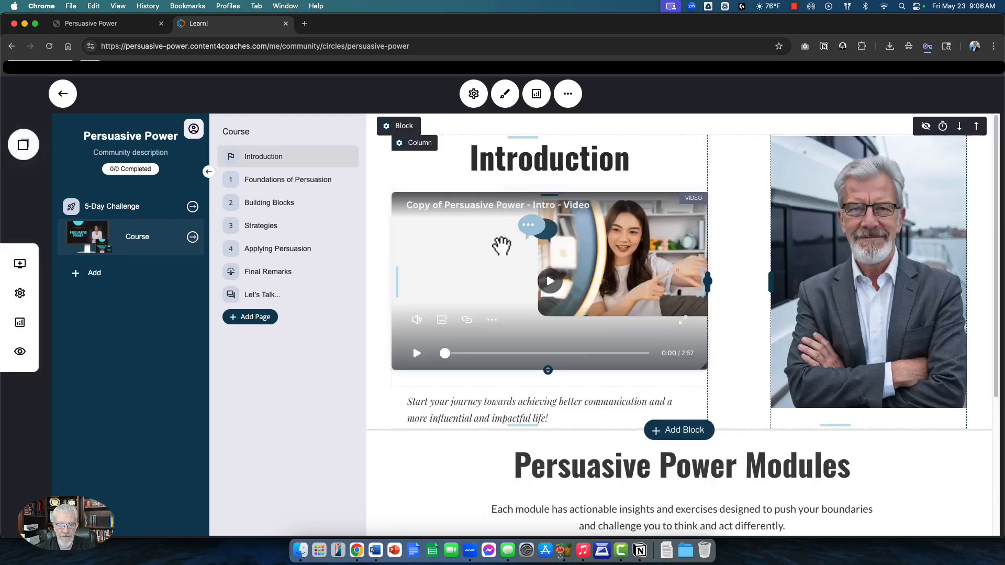
pyautogui.click(502, 245)
pyautogui.click(418, 179)
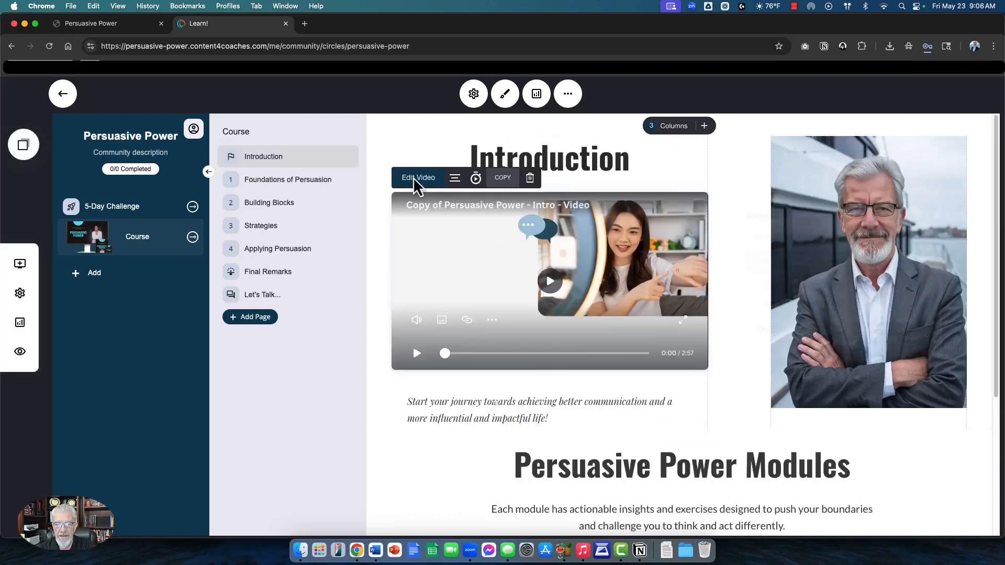
# Step: Inspect the intro video's source link, close the settings, and scroll to the module cards
pyautogui.click(771, 232)
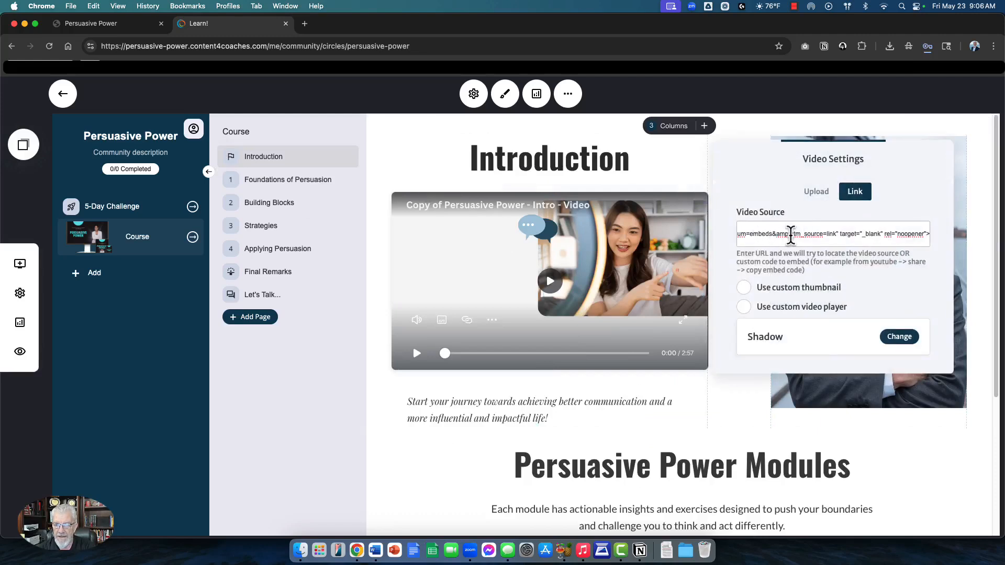
pyautogui.tripleClick(791, 235)
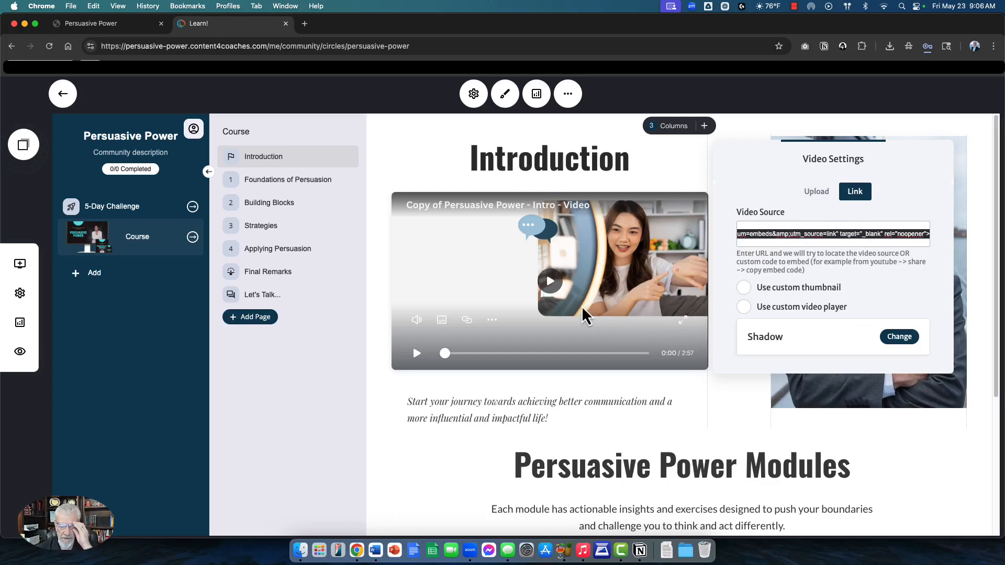
pyautogui.click(576, 266)
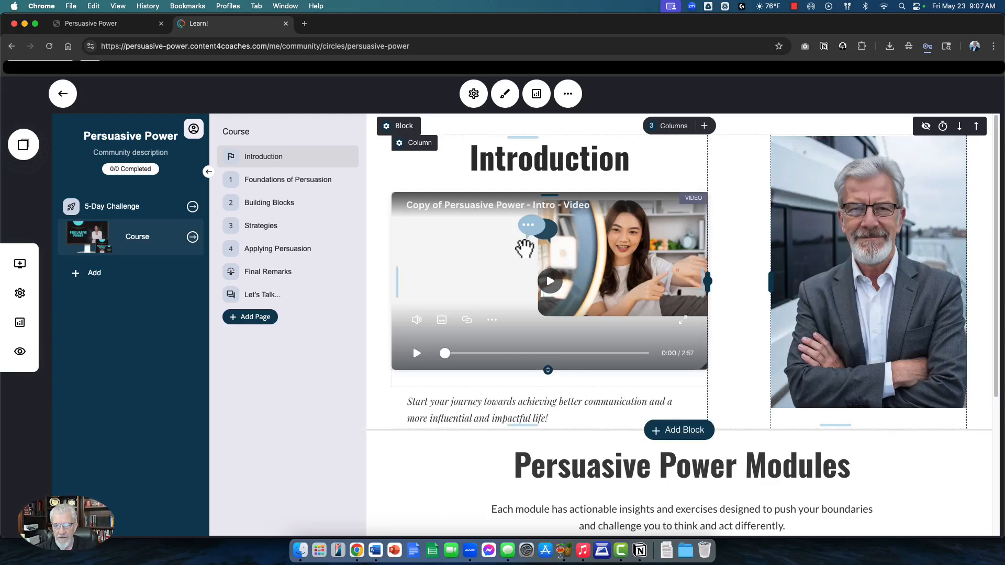
pyautogui.click(526, 249)
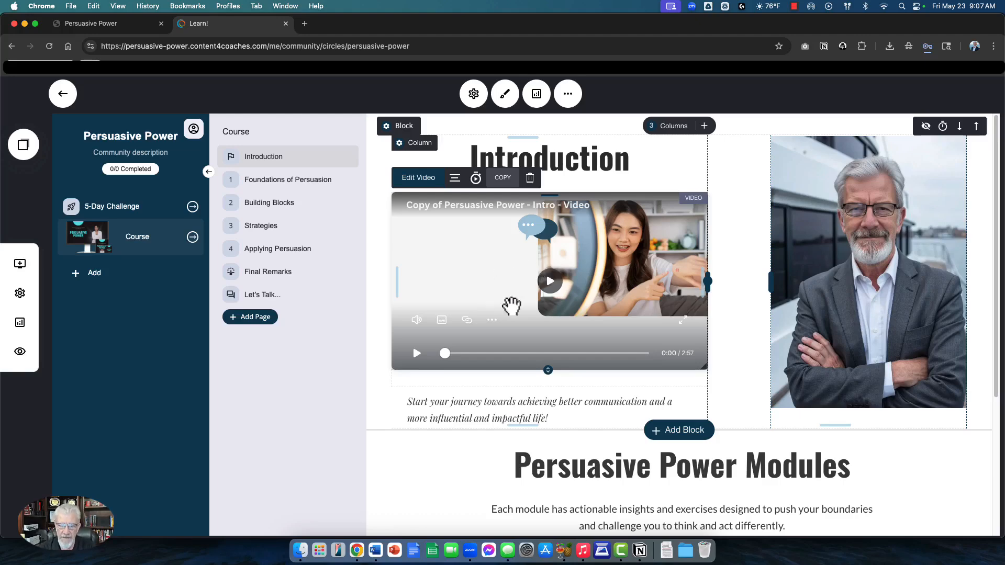
pyautogui.scroll(-5, 513, 303)
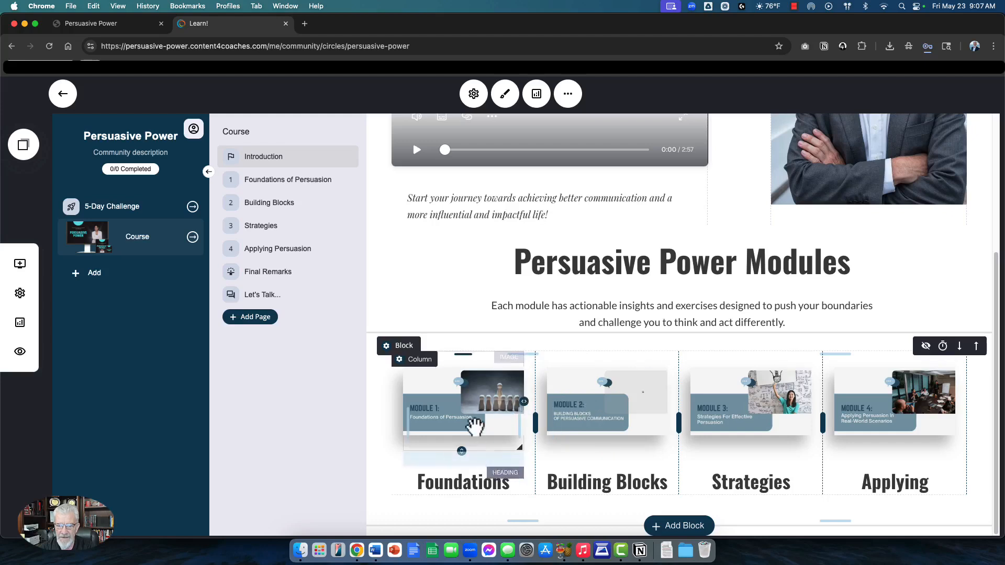
# Step: Check the Foundations module image's link and open the Foundations of Persuasion lesson
pyautogui.click(477, 419)
pyautogui.click(468, 339)
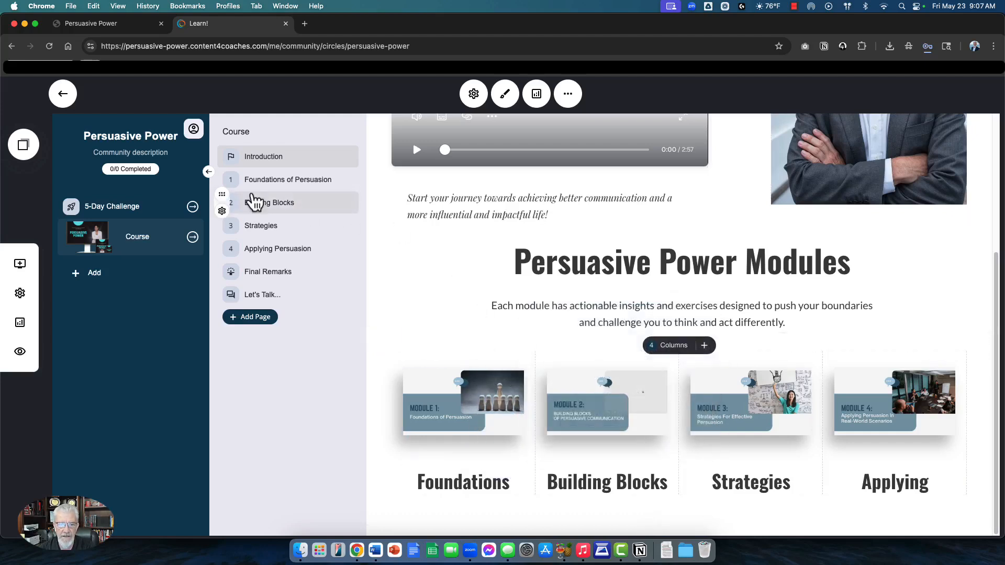
pyautogui.click(261, 179)
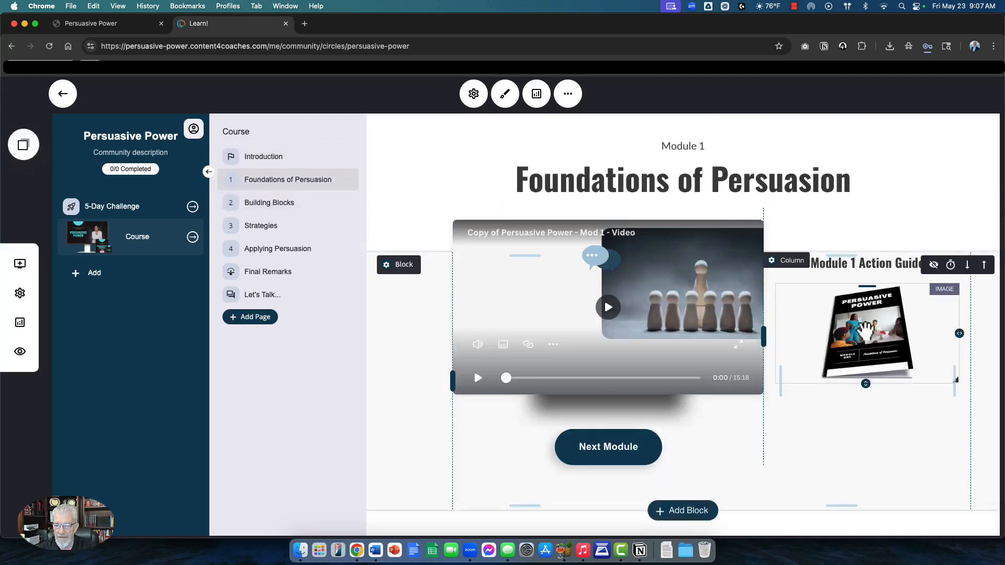
# Step: Link the Module 1 Action Guide image to the Module 1 - Action Guide PDF
pyautogui.click(841, 272)
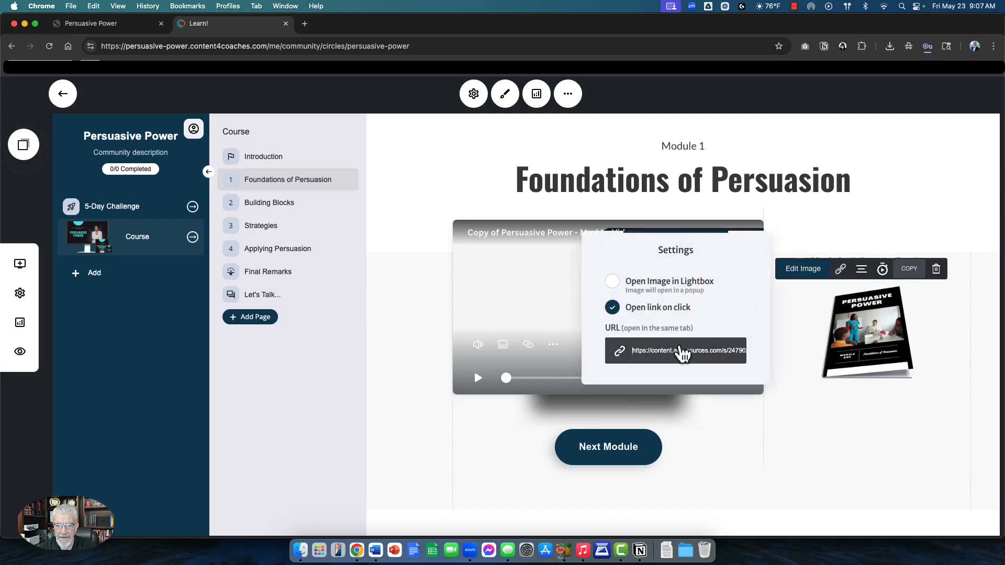
pyautogui.click(680, 351)
pyautogui.click(531, 253)
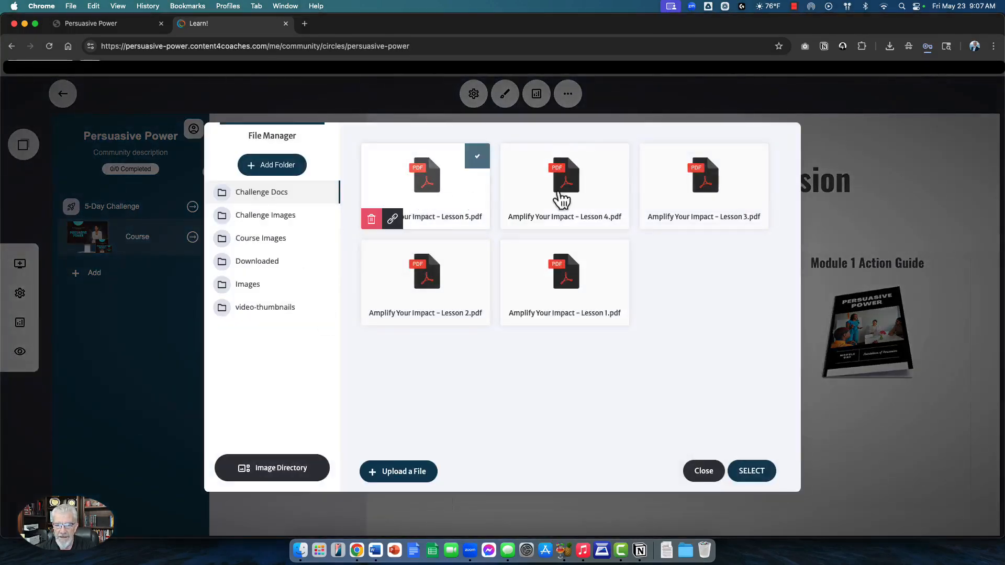
pyautogui.click(708, 473)
pyautogui.click(633, 430)
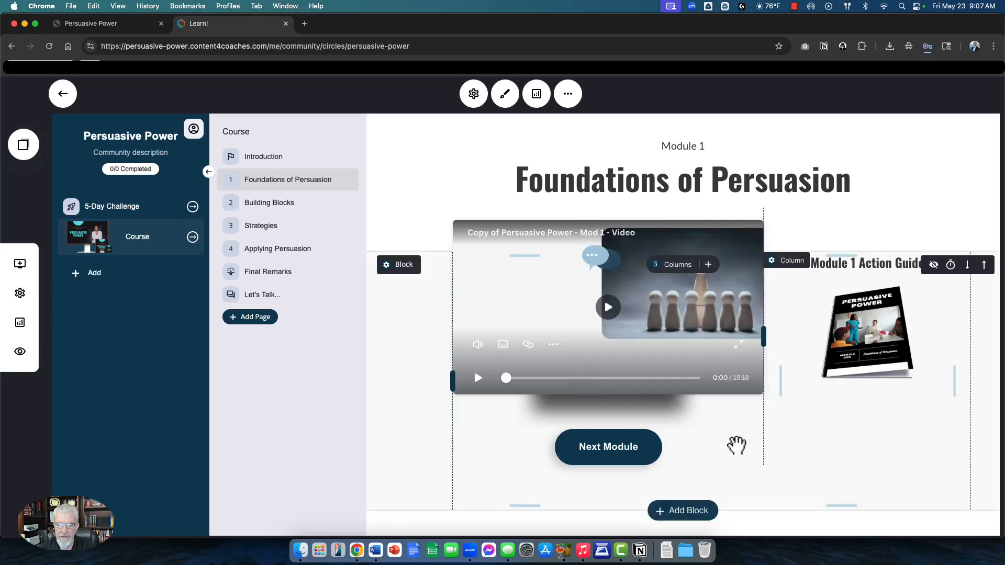
# Step: Check the Next Module button's link settings and leave them unchanged
pyautogui.click(589, 447)
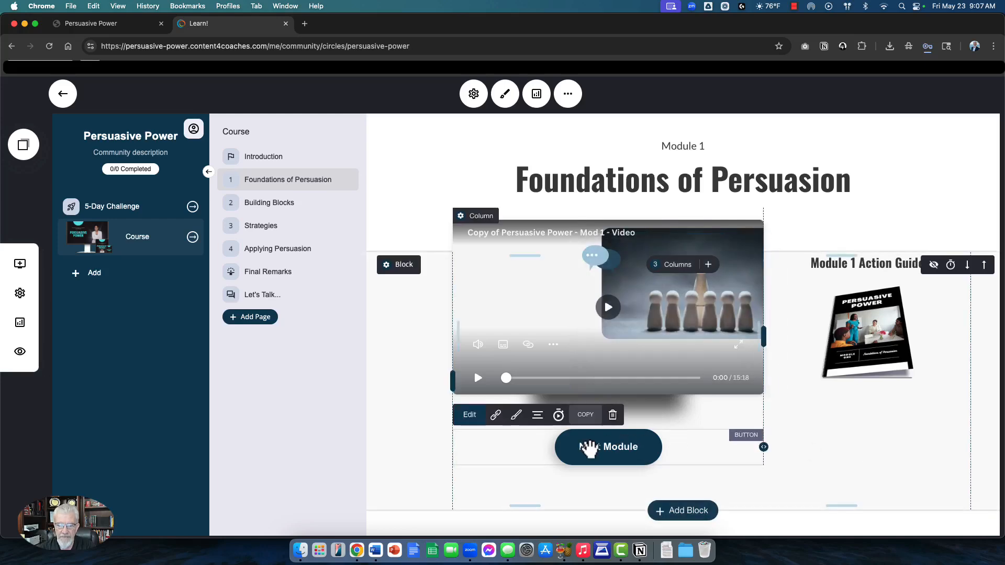
pyautogui.click(496, 415)
pyautogui.click(583, 423)
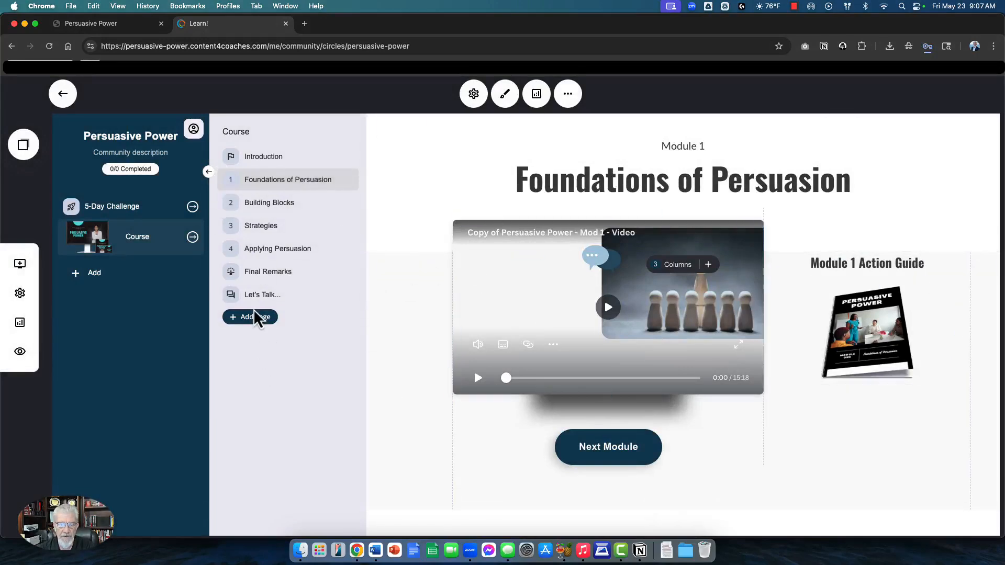
# Step: Open the Let's Talk... lesson, starting then cancelling a new course page
pyautogui.click(257, 296)
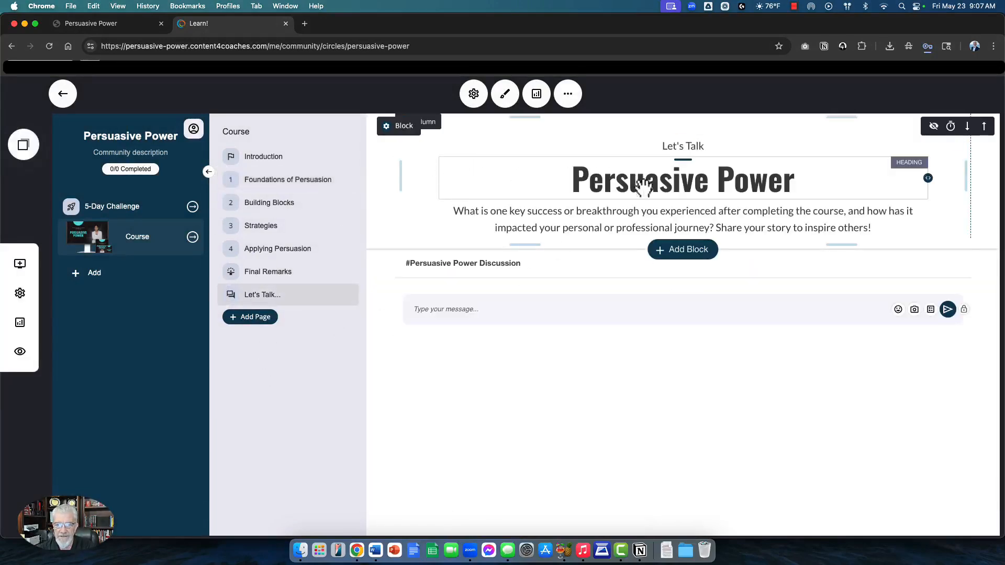
pyautogui.click(267, 318)
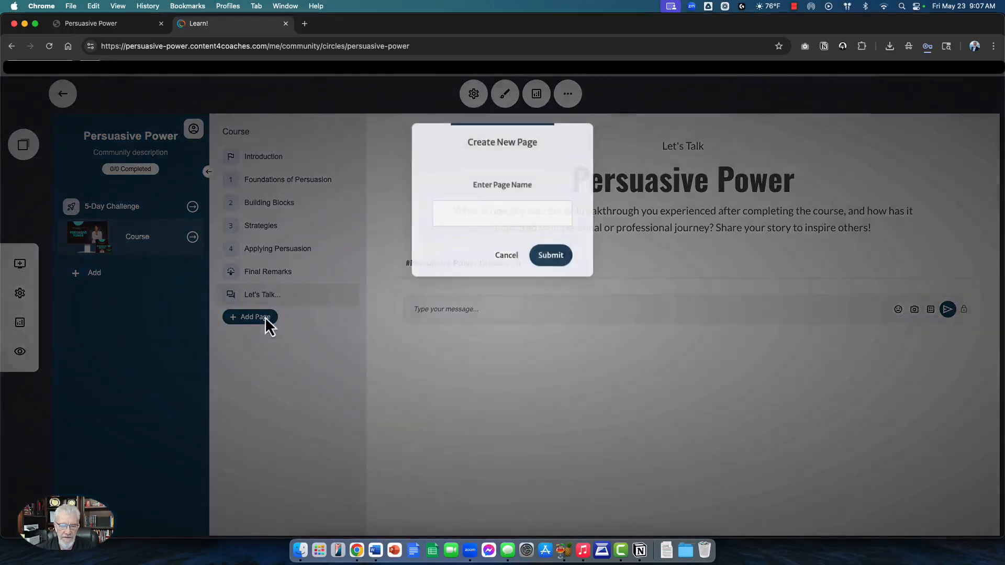
pyautogui.click(505, 256)
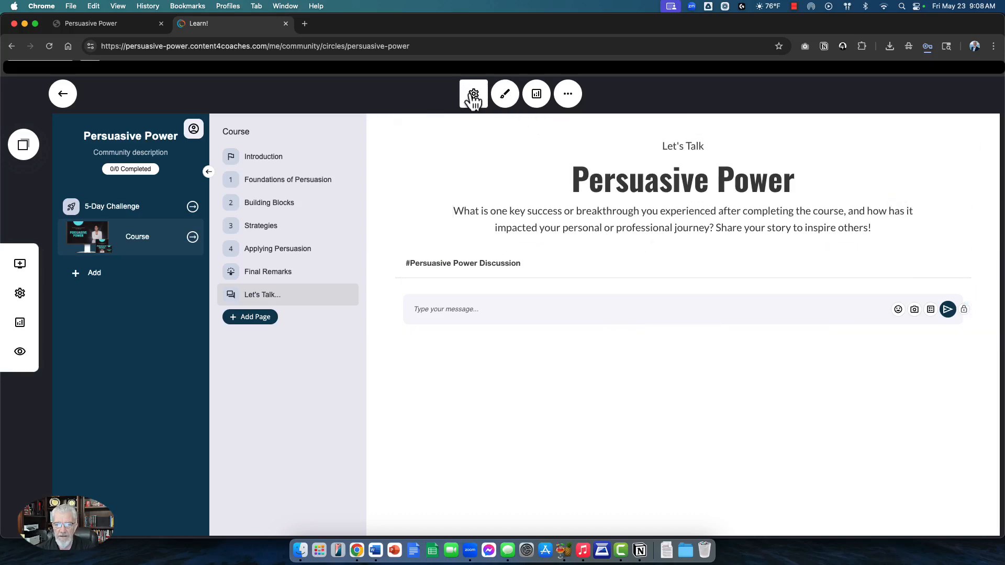
# Step: In Circle Styling, set the sidebar background to the teal global colour #1395BA
pyautogui.click(504, 95)
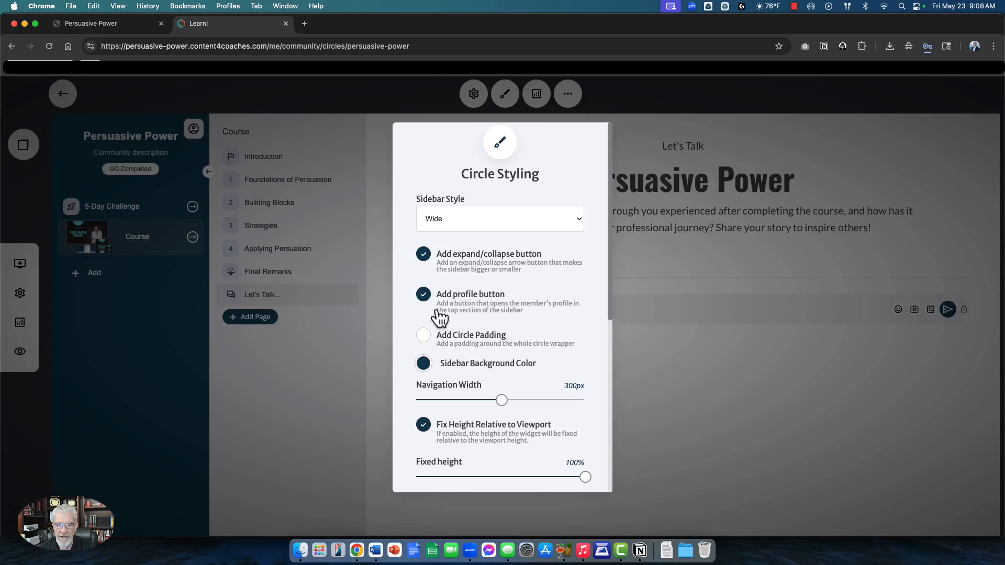
pyautogui.click(435, 339)
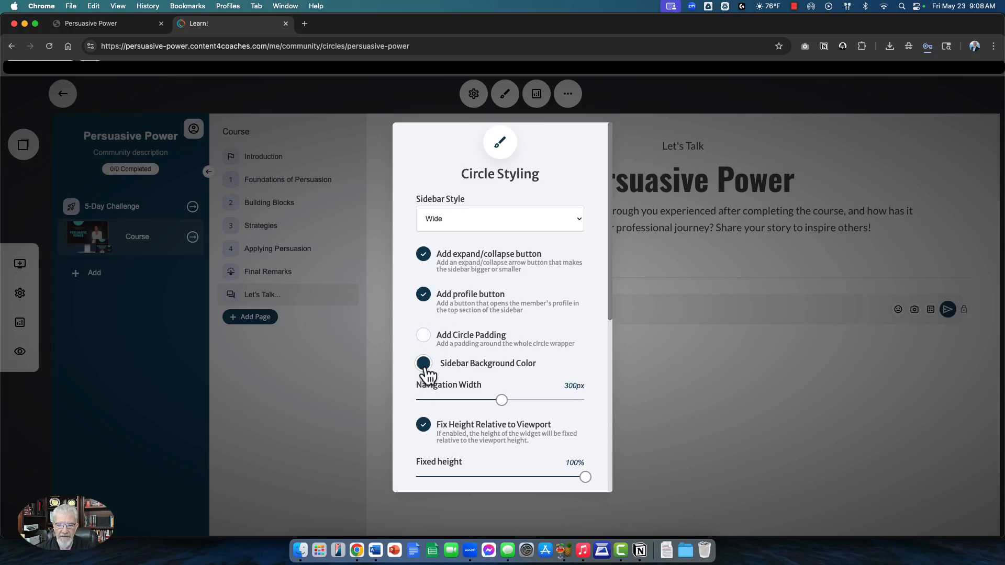
pyautogui.click(424, 365)
pyautogui.click(500, 443)
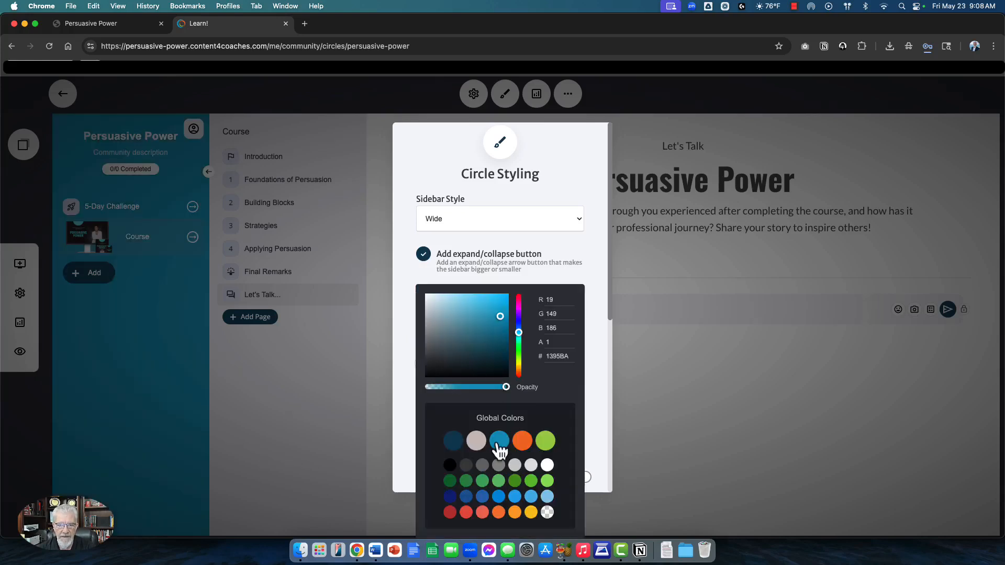
pyautogui.click(539, 276)
# Step: Turn off the expand/collapse button and set the navigation width to 302px
pyautogui.click(423, 254)
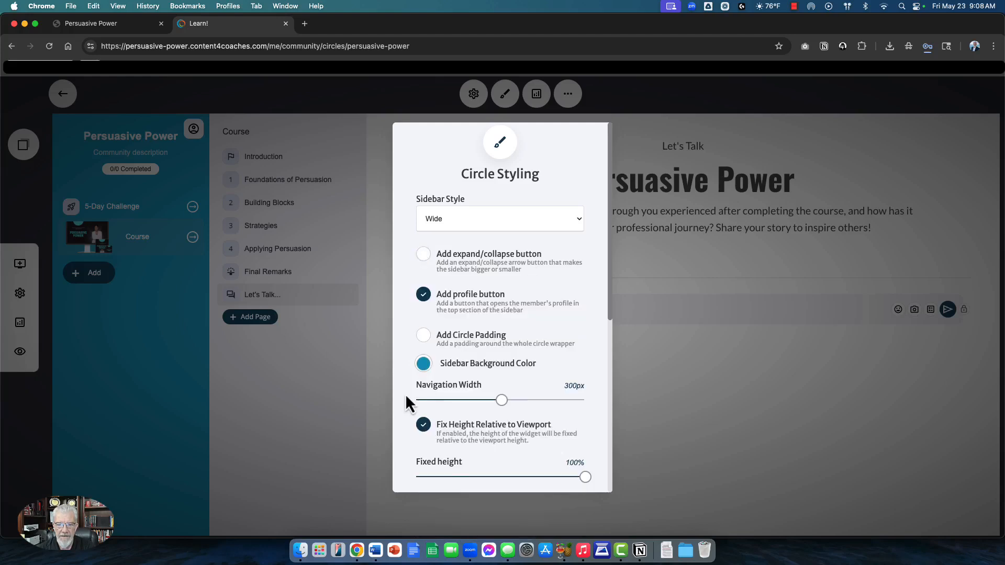
pyautogui.scroll(-2, 406, 394)
pyautogui.moveTo(504, 348)
pyautogui.mouseDown()
pyautogui.moveTo(462, 350)
pyautogui.moveTo(548, 355)
pyautogui.moveTo(502, 361)
pyautogui.mouseUp()
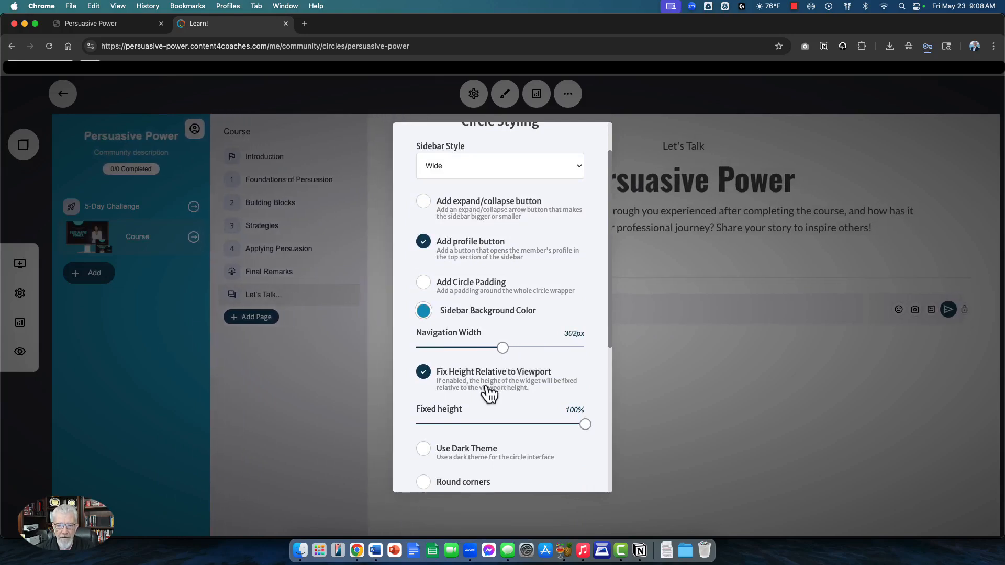
pyautogui.scroll(-10, 449, 359)
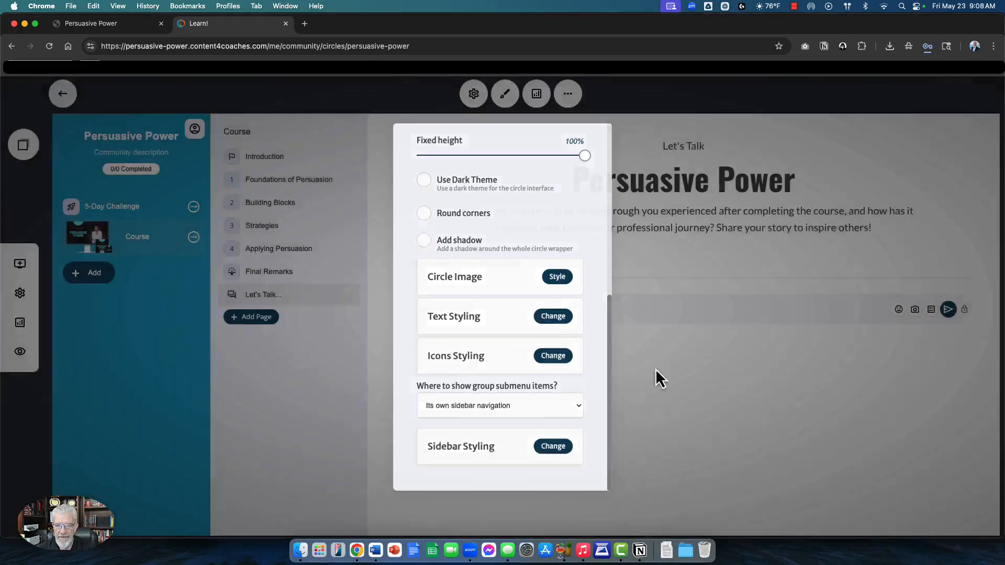
# Step: Close the styling settings and switch the Course group's navigation layout to Text only
pyautogui.click(656, 368)
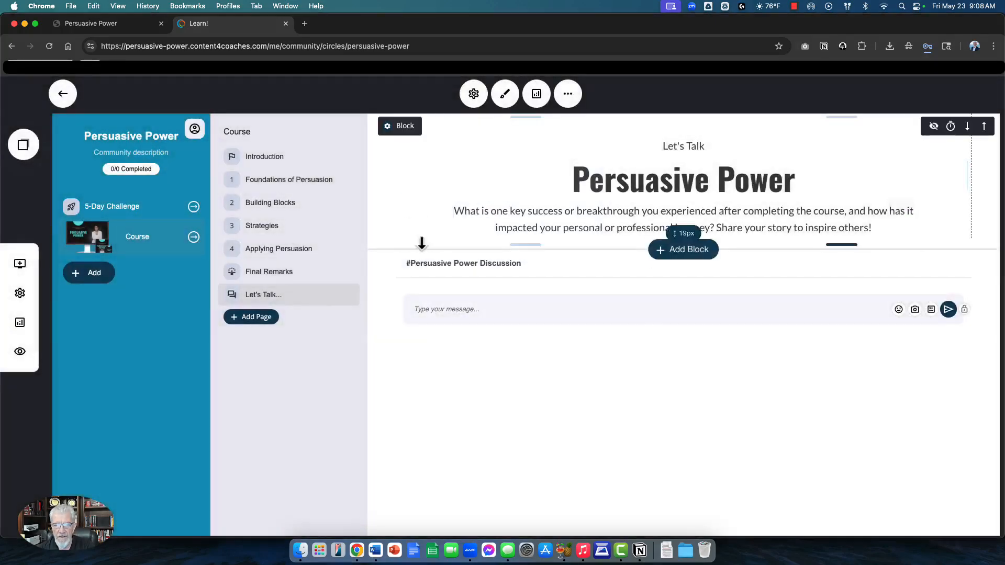
pyautogui.moveTo(160, 248)
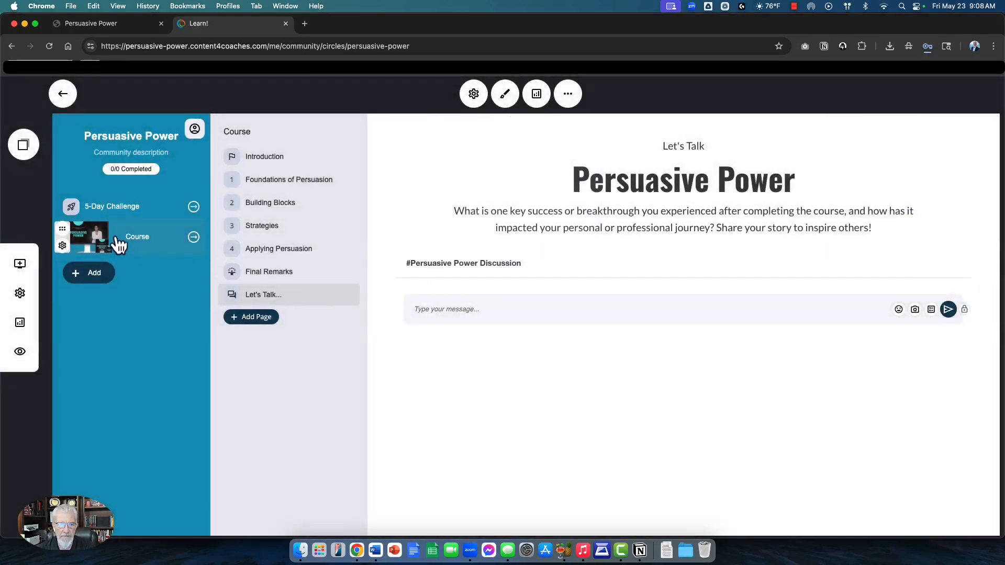
pyautogui.click(63, 246)
pyautogui.click(86, 164)
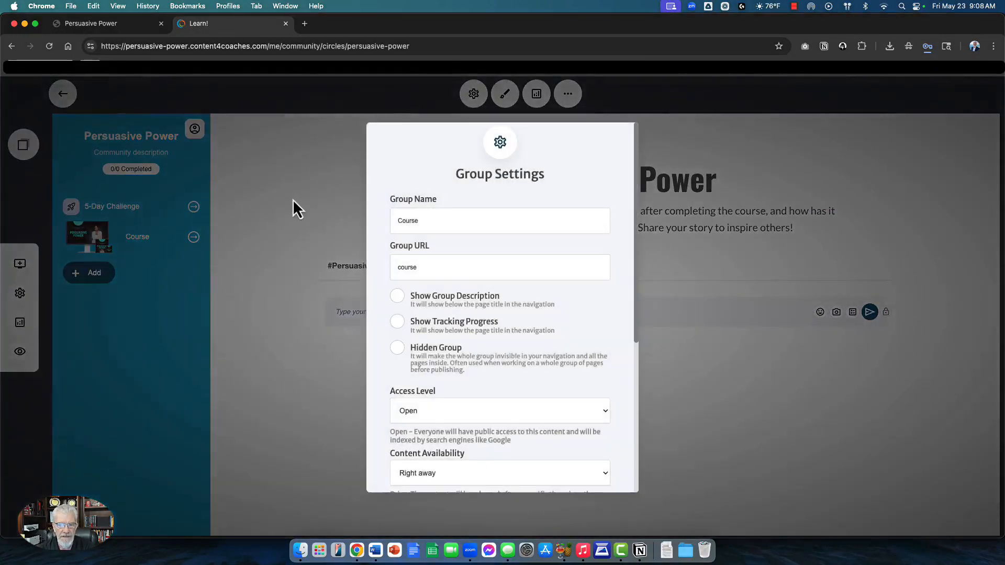
pyautogui.scroll(-5, 498, 338)
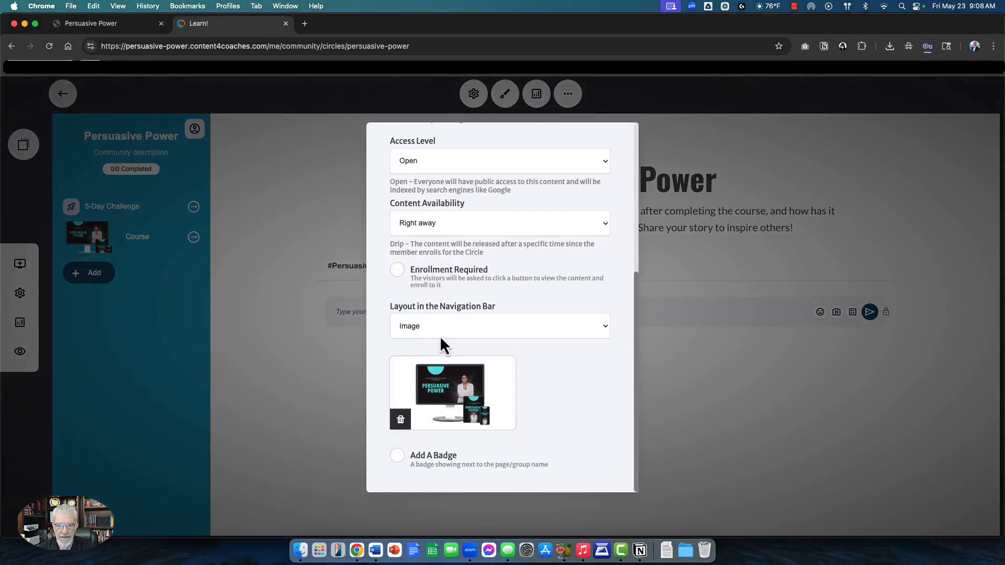
pyautogui.click(434, 330)
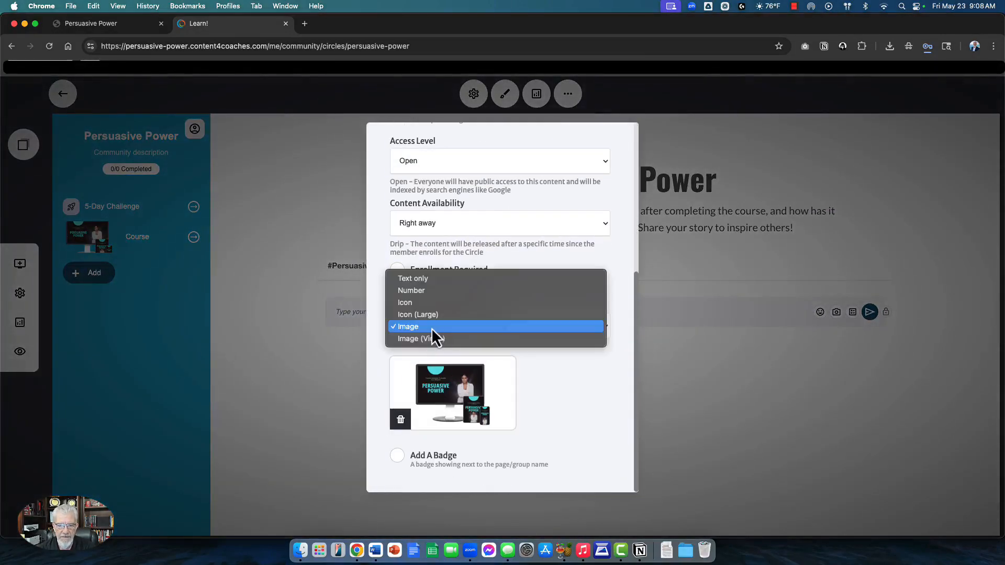
pyautogui.click(417, 279)
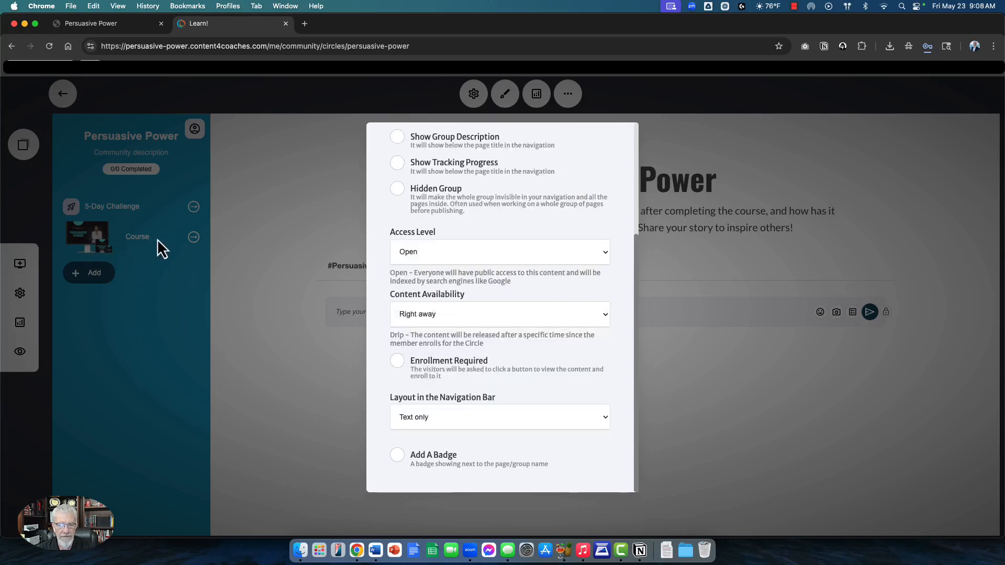
pyautogui.click(310, 325)
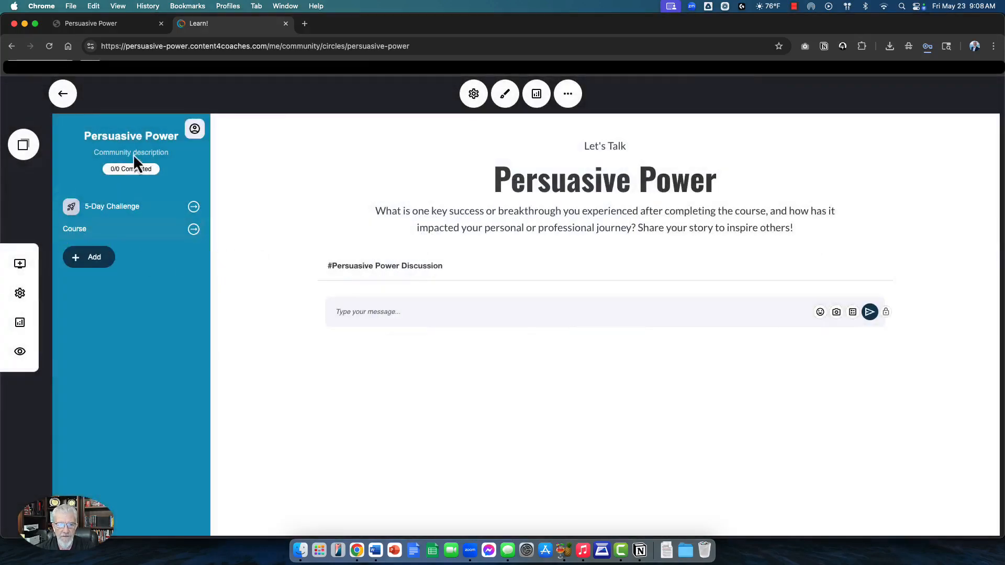
# Step: In Circle Styling, set the community's Circle Image type to Image
pyautogui.click(475, 101)
pyautogui.scroll(-5, 505, 297)
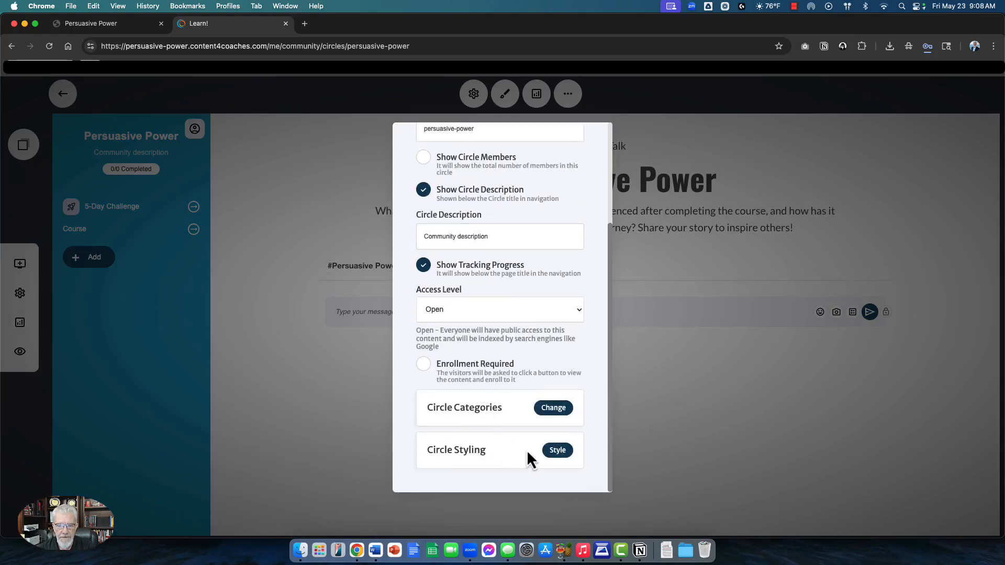
pyautogui.click(558, 450)
pyautogui.scroll(-3, 516, 303)
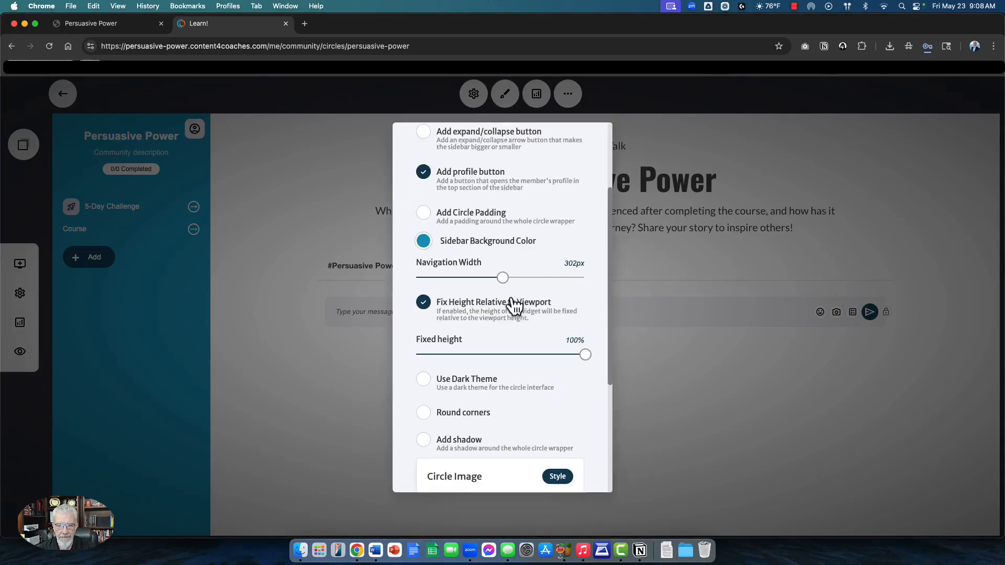
pyautogui.scroll(-5, 515, 307)
pyautogui.click(558, 289)
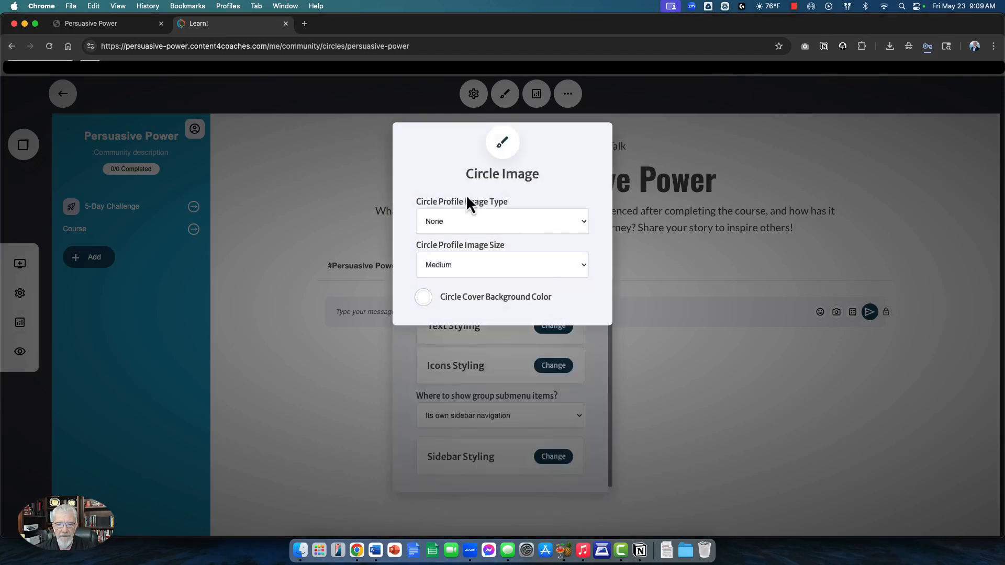
pyautogui.click(457, 225)
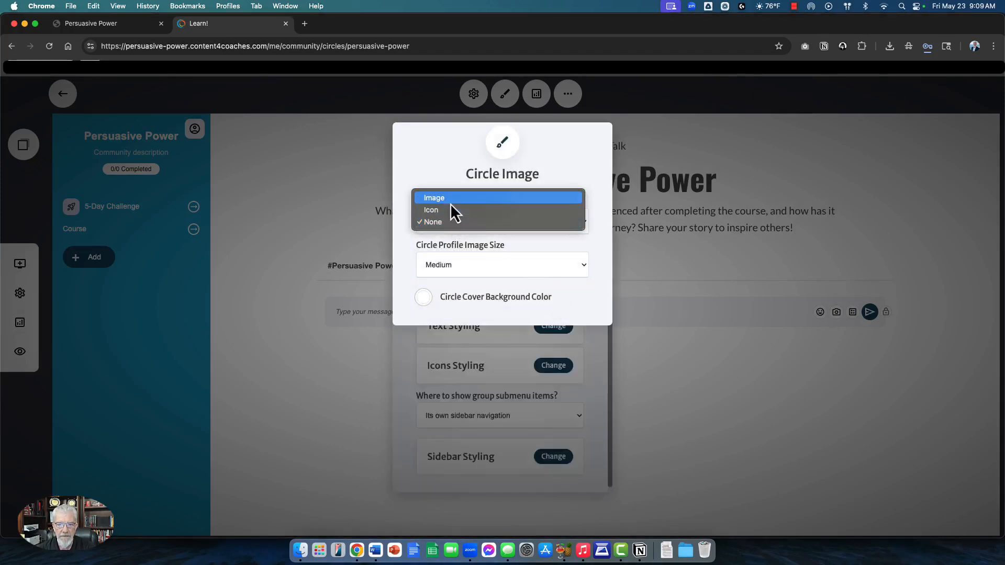
pyautogui.click(450, 201)
# Step: Select the Persuasive Power monitor image from Course Images as the profile image, then close settings
pyautogui.click(485, 283)
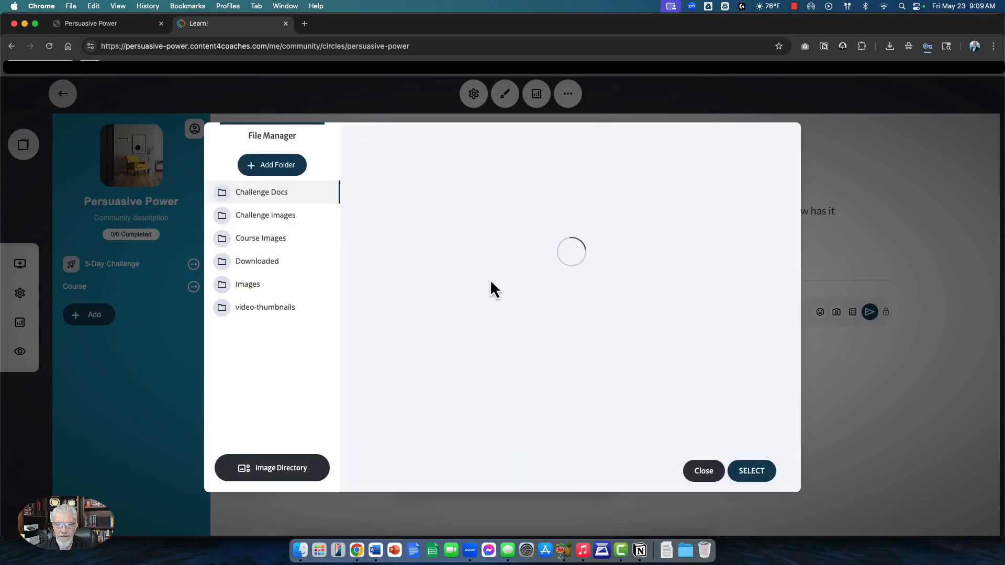
pyautogui.click(267, 241)
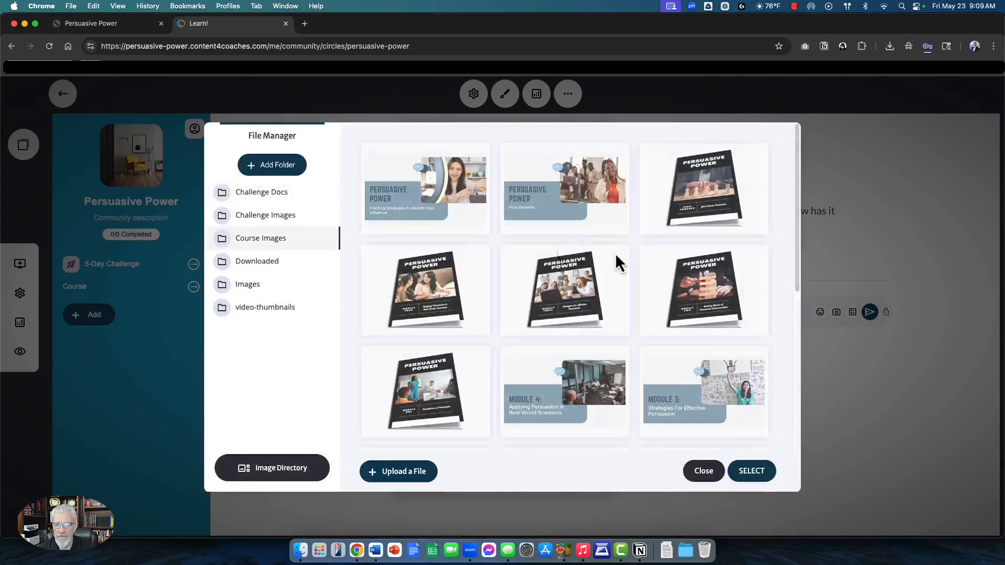
pyautogui.scroll(-5, 615, 257)
pyautogui.click(456, 396)
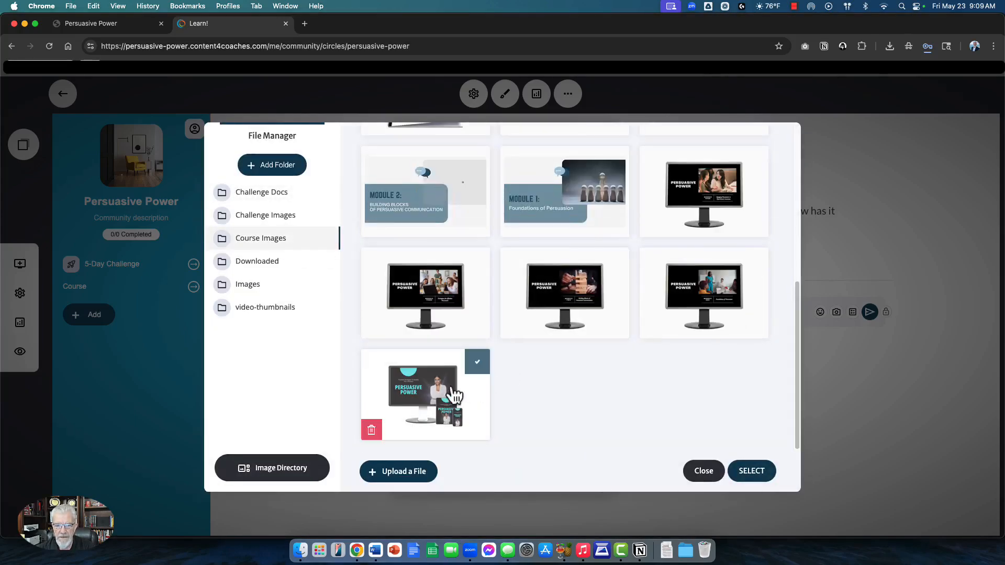
pyautogui.click(751, 471)
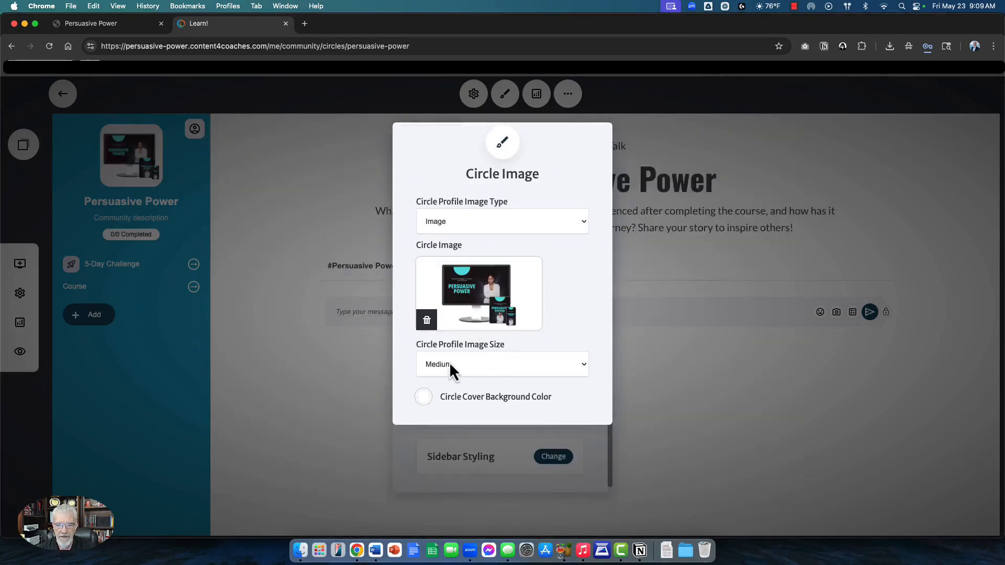
pyautogui.click(424, 397)
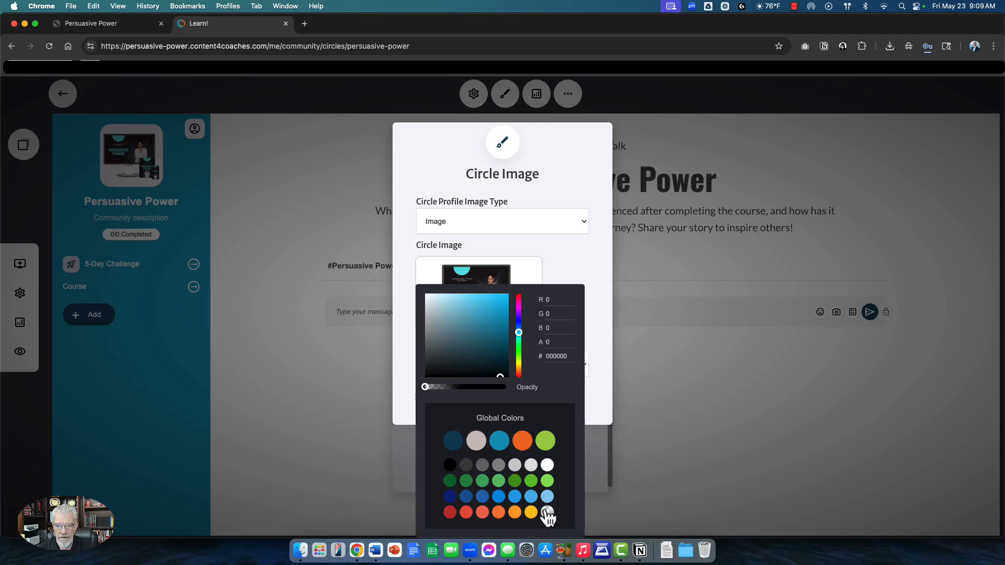
pyautogui.click(341, 319)
pyautogui.click(340, 316)
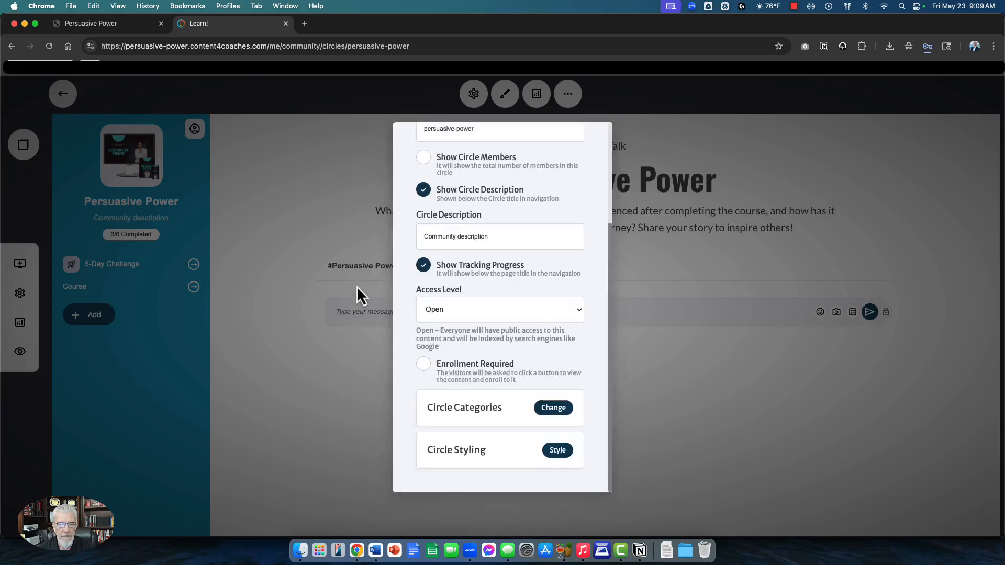
pyautogui.click(263, 215)
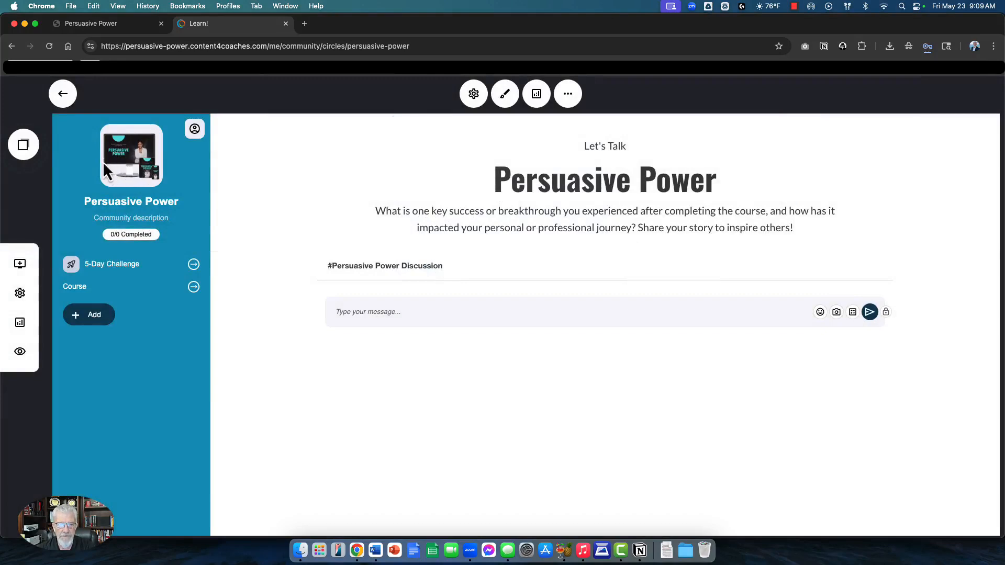
# Step: Change the Course group's Navigation Bar layout to Icon
pyautogui.moveTo(67, 286)
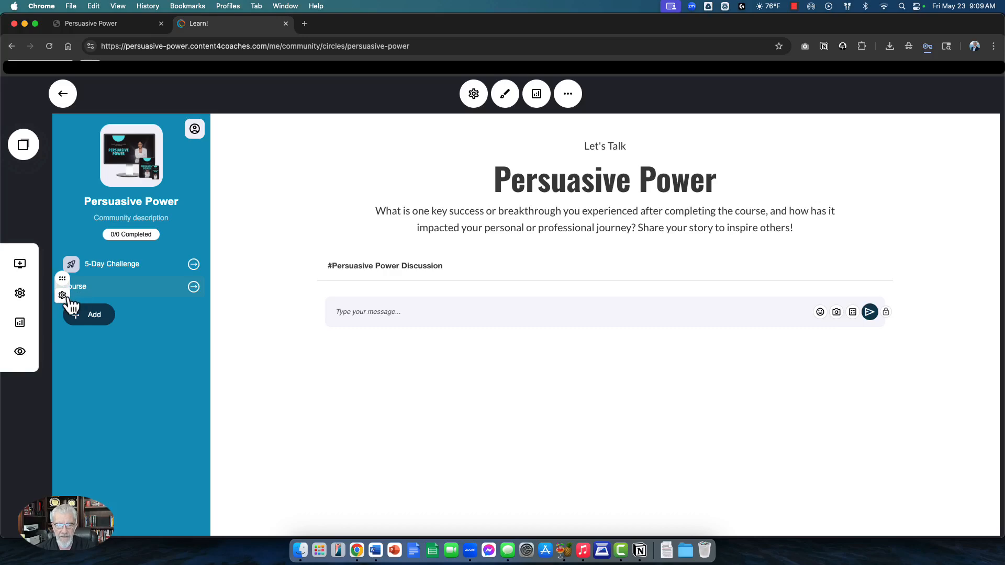
pyautogui.click(62, 296)
pyautogui.click(84, 211)
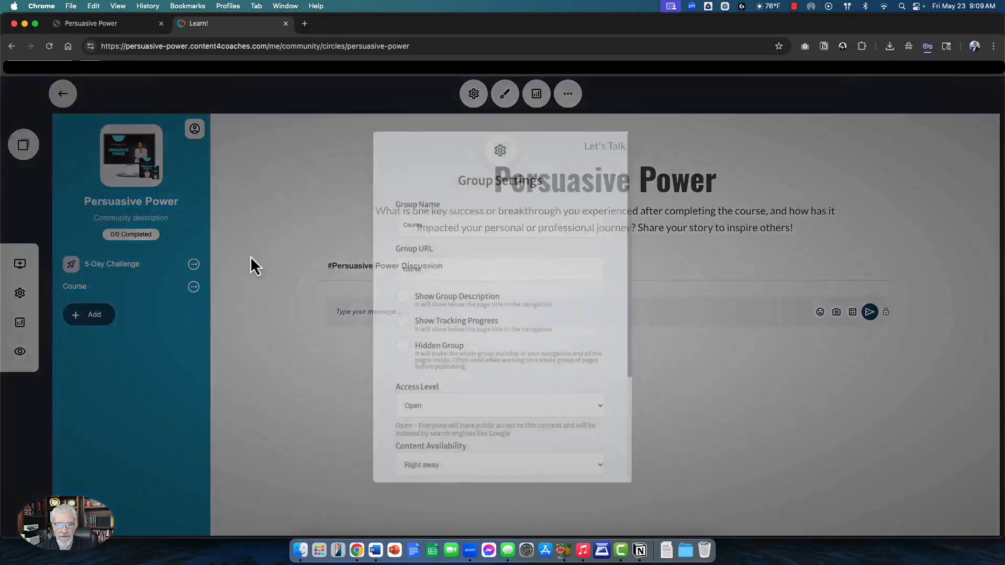
pyautogui.scroll(-3, 450, 377)
pyautogui.click(430, 414)
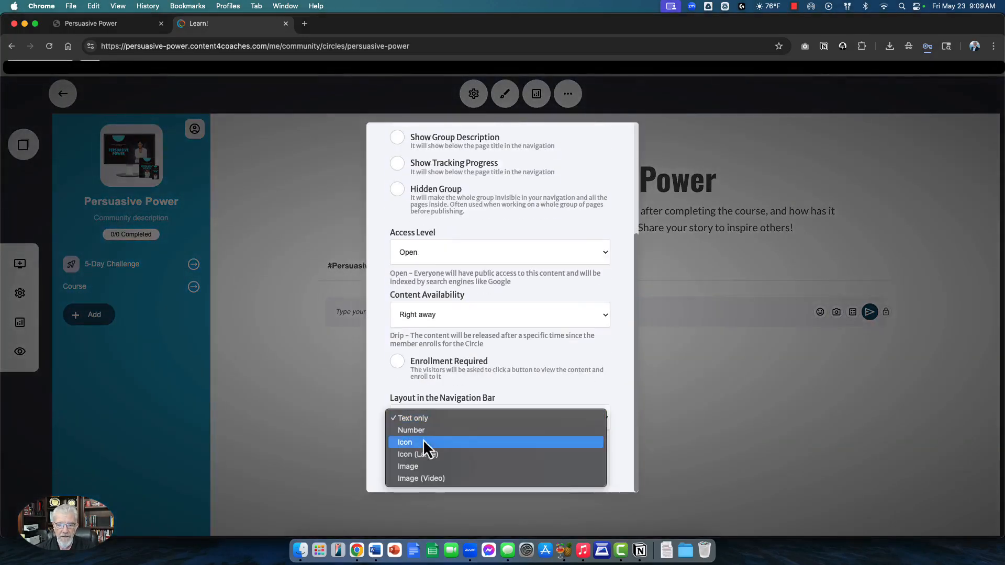
pyautogui.click(444, 442)
# Step: Search the icon library for 'monitor', assign the monitor icon to Course, and close
pyautogui.scroll(-2, 482, 400)
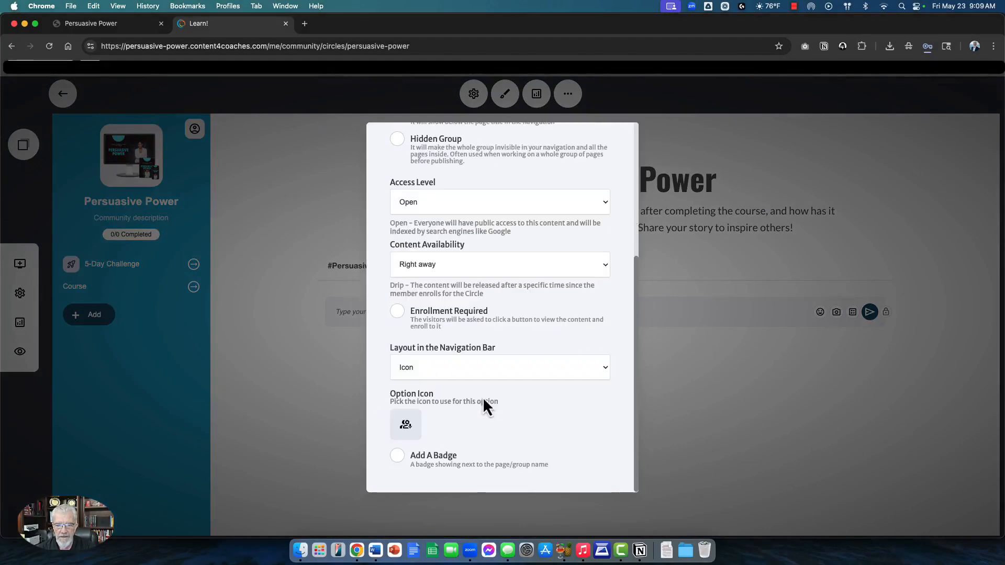
pyautogui.click(407, 426)
pyautogui.click(443, 167)
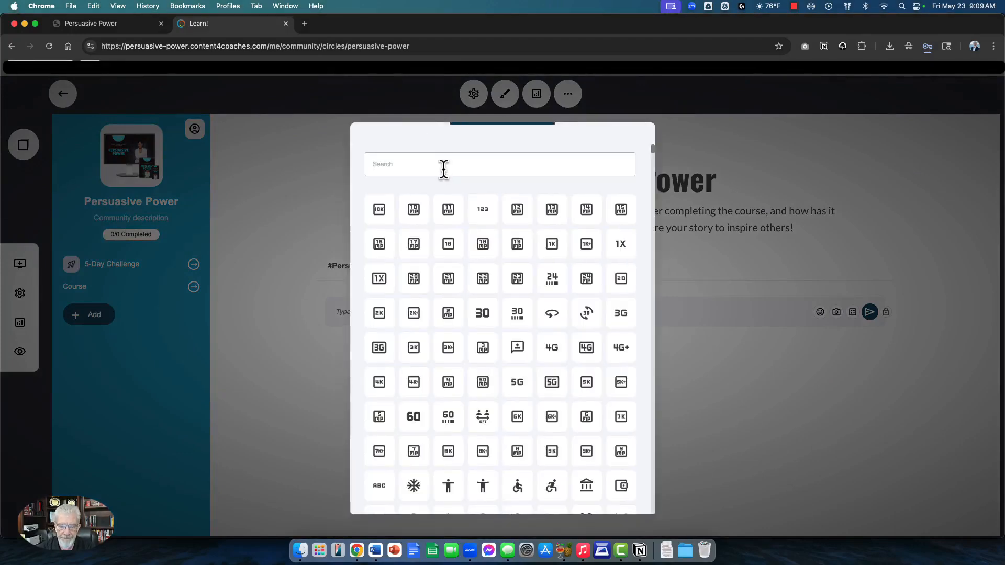
pyautogui.write('monitpor')
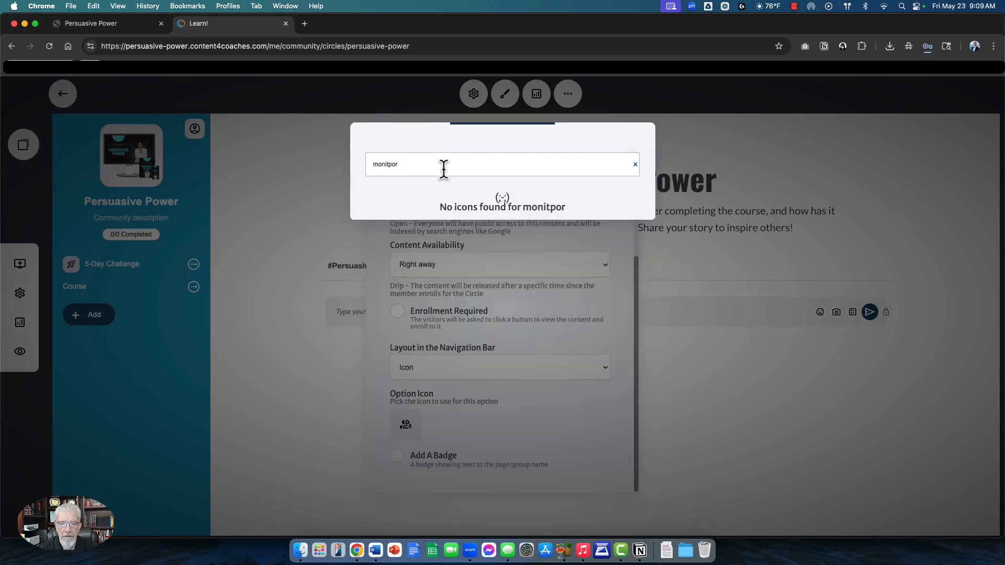
pyautogui.press('BackSpace')
pyautogui.press('BackSpace')
pyautogui.press('BackSpace')
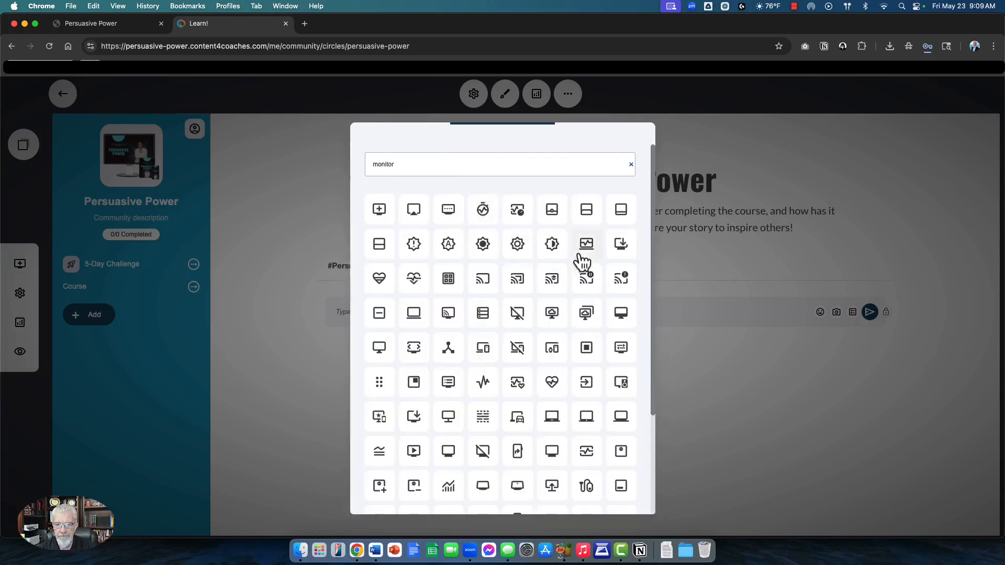
pyautogui.click(620, 315)
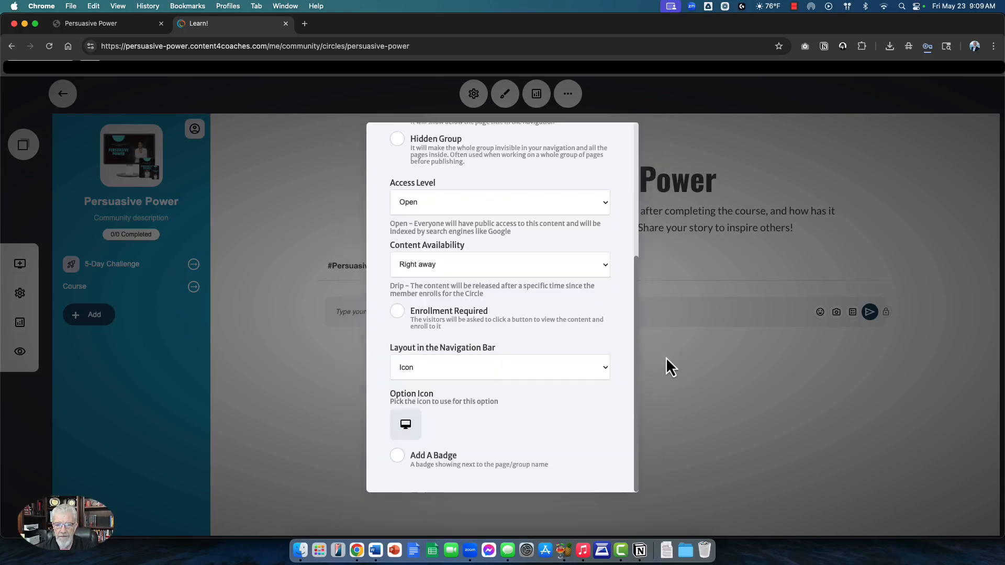
pyautogui.click(325, 395)
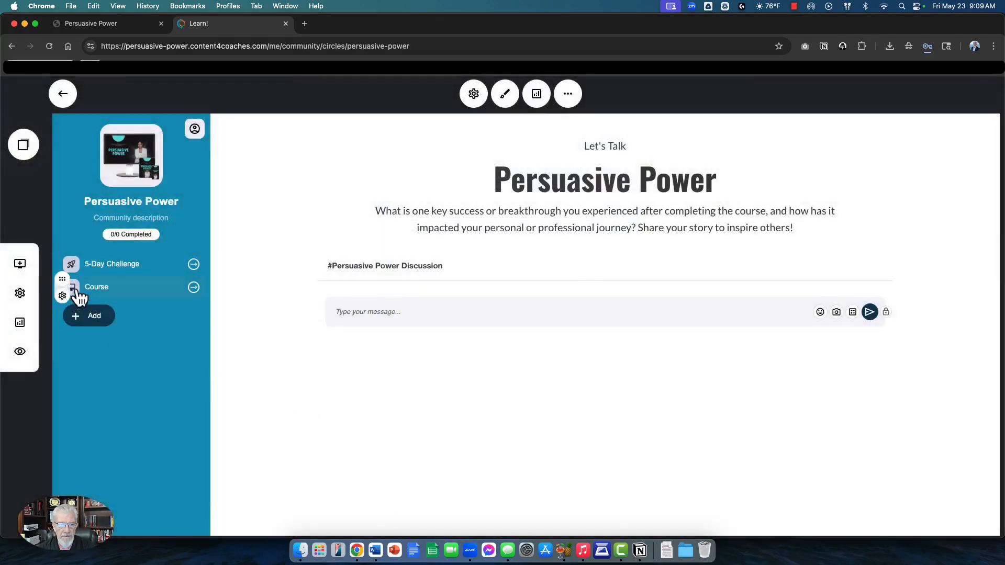
# Step: Open the 5-Day Challenge group from the sidebar to list its pages, Start Here! through Next Steps
pyautogui.moveTo(76, 275)
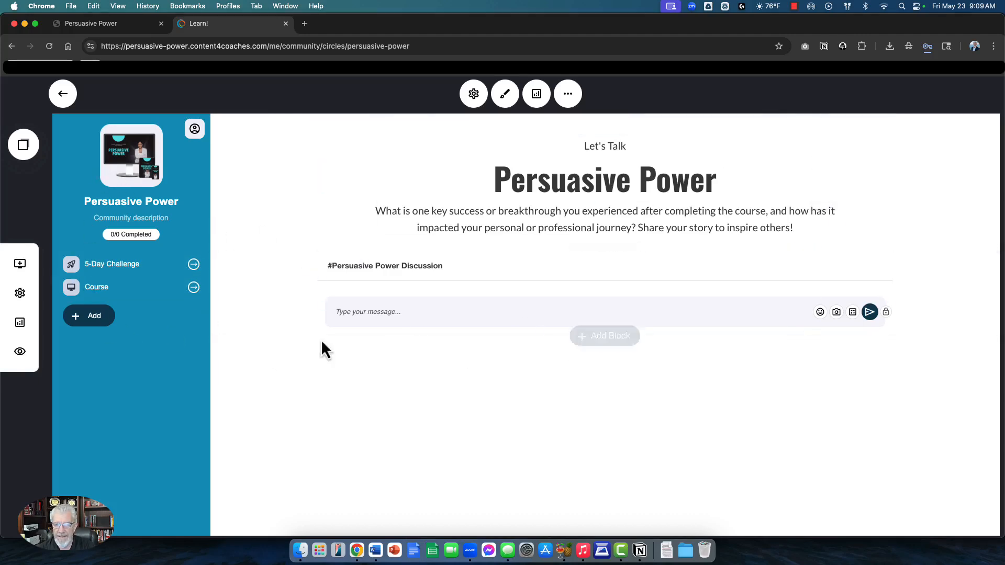
pyautogui.moveTo(133, 270)
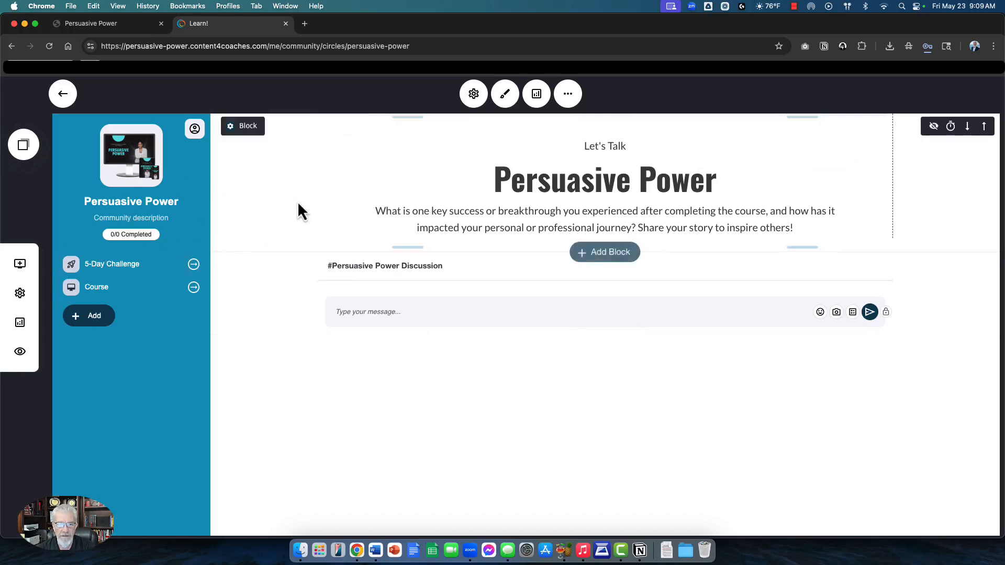
pyautogui.click(134, 270)
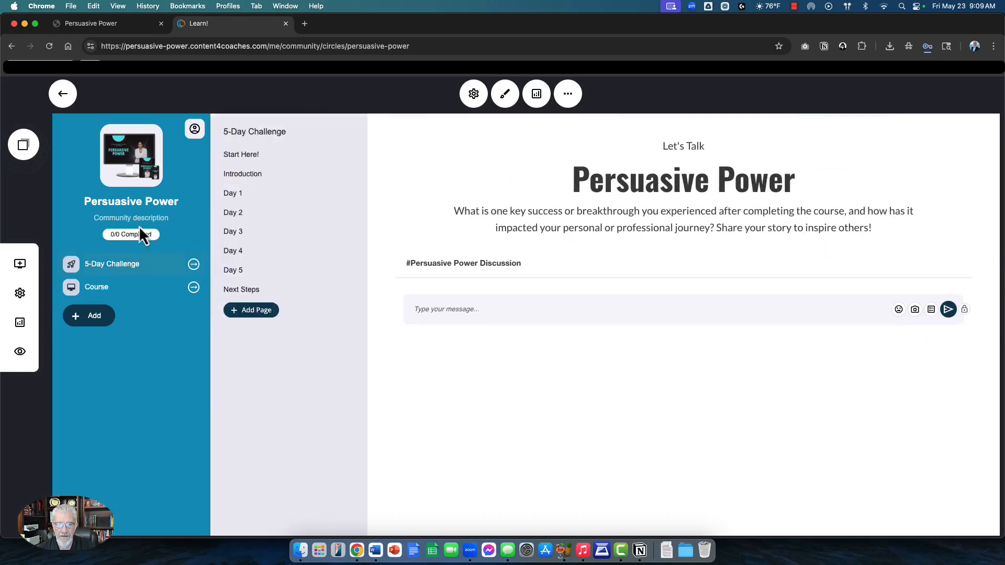